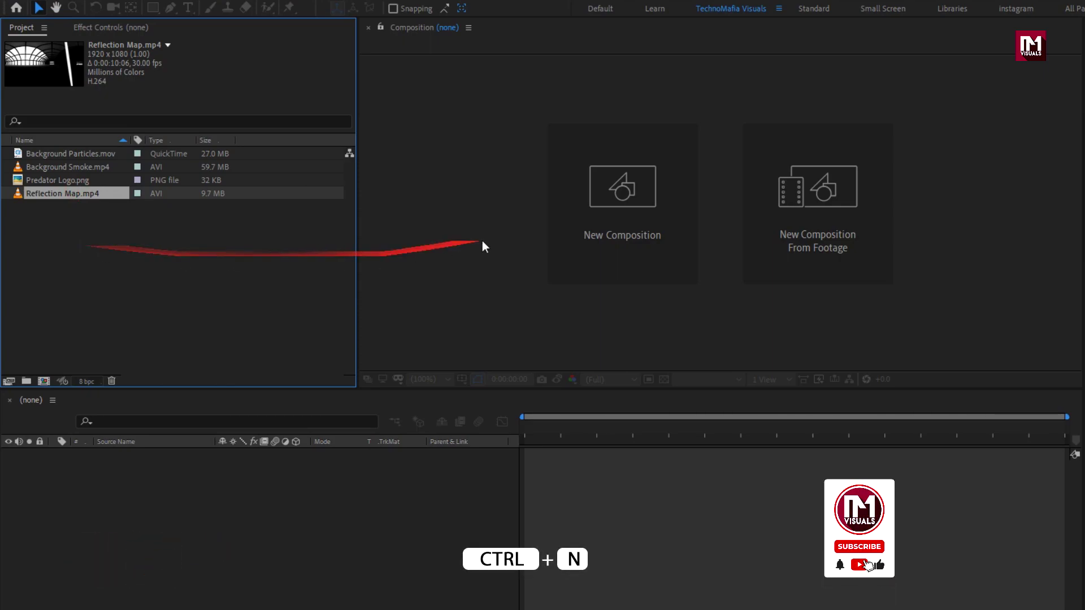
Create a new 6-second composition named Logo_Reveal.
{"action": "left_click", "coordinate": [580, 196]}
{"action": "type", "text": "Logo"}
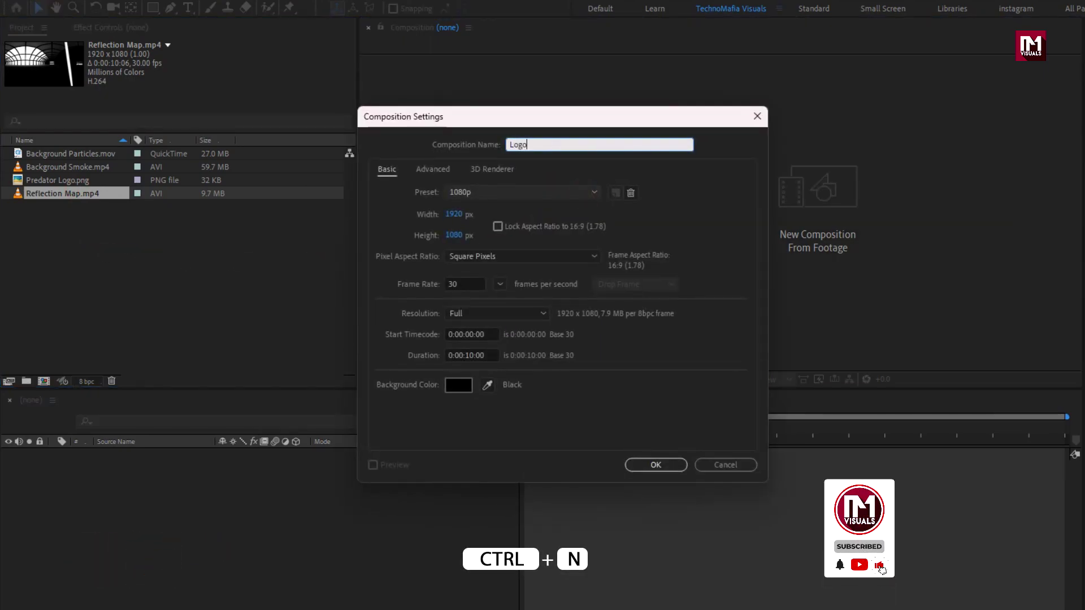
{"action": "type", "text": "_Reveal"}
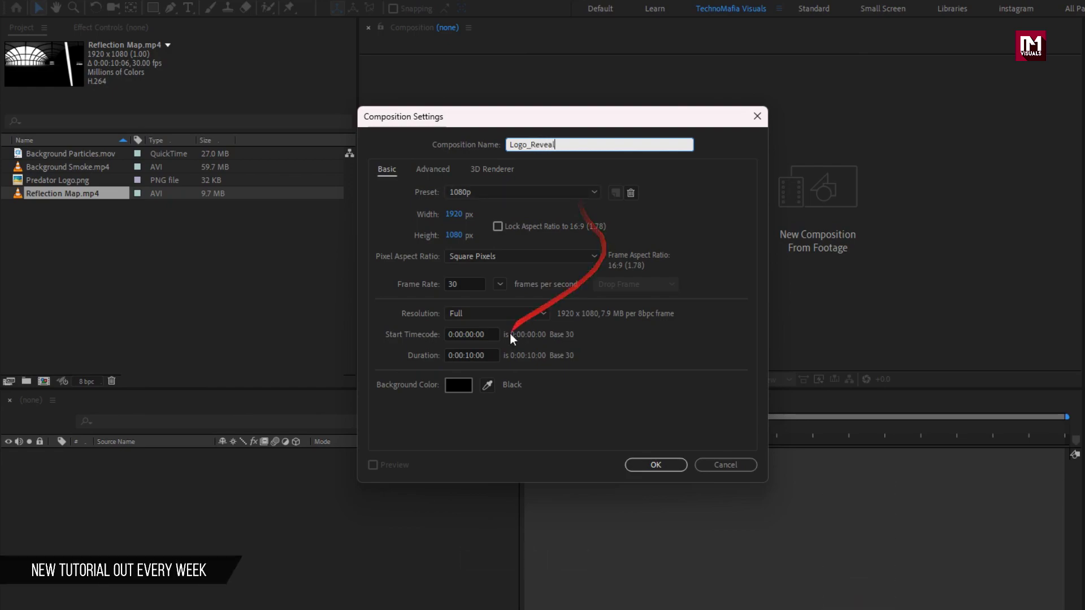
{"action": "double_click", "coordinate": [473, 356]}
{"action": "type", "text": "06"}
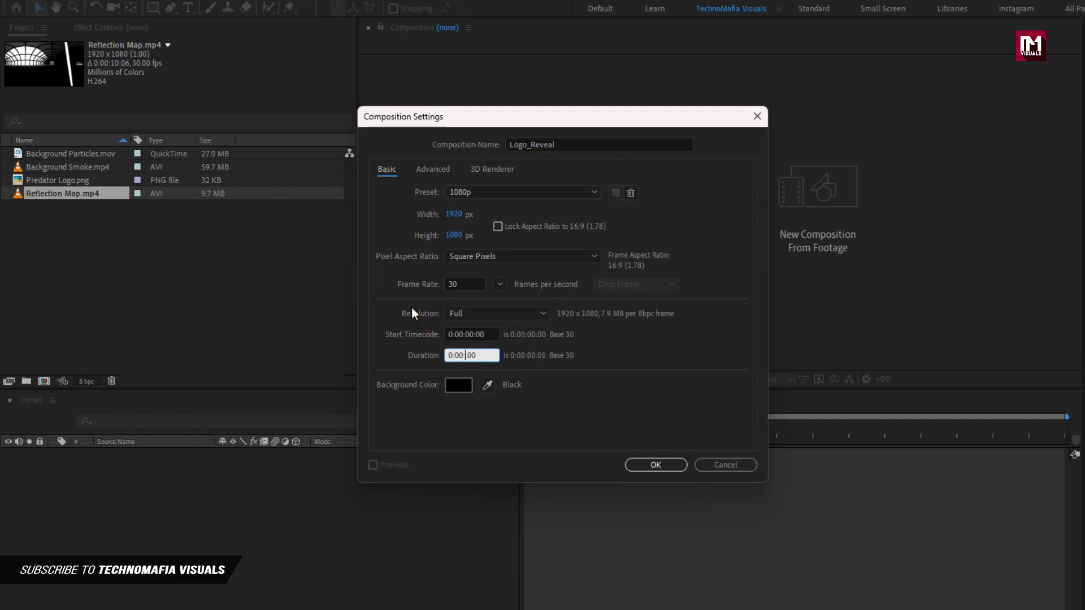
{"action": "left_click", "coordinate": [666, 465]}
Add Predator Logo.png to the timeline and scale it to 22%.
{"action": "left_click_drag", "start_coordinate": [66, 195], "coordinate": [130, 479]}
{"action": "key", "text": "s"}
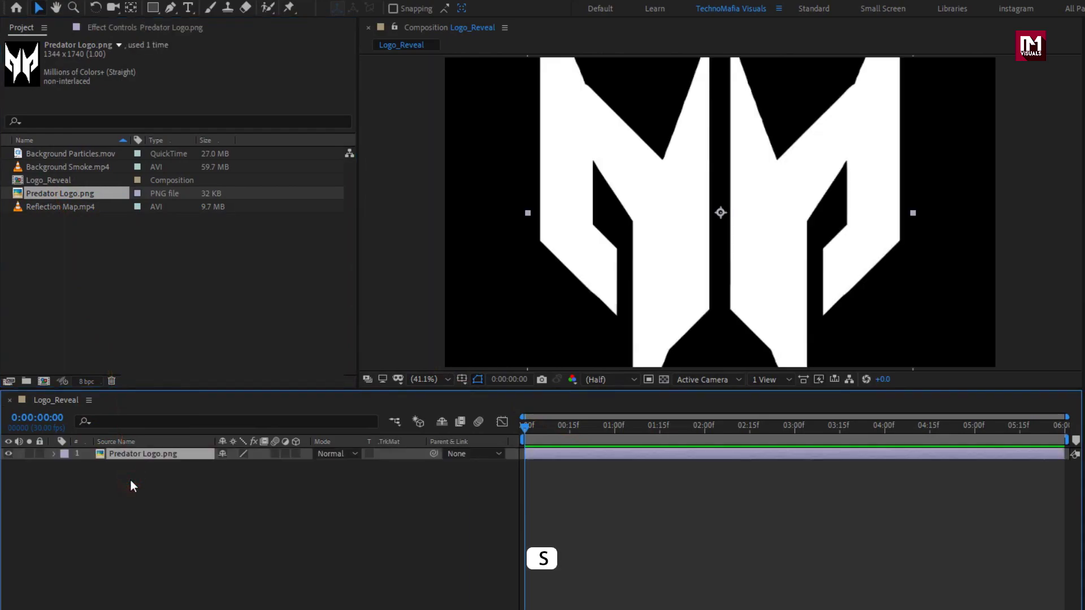
{"action": "left_click_drag", "start_coordinate": [256, 468], "coordinate": [207, 476]}
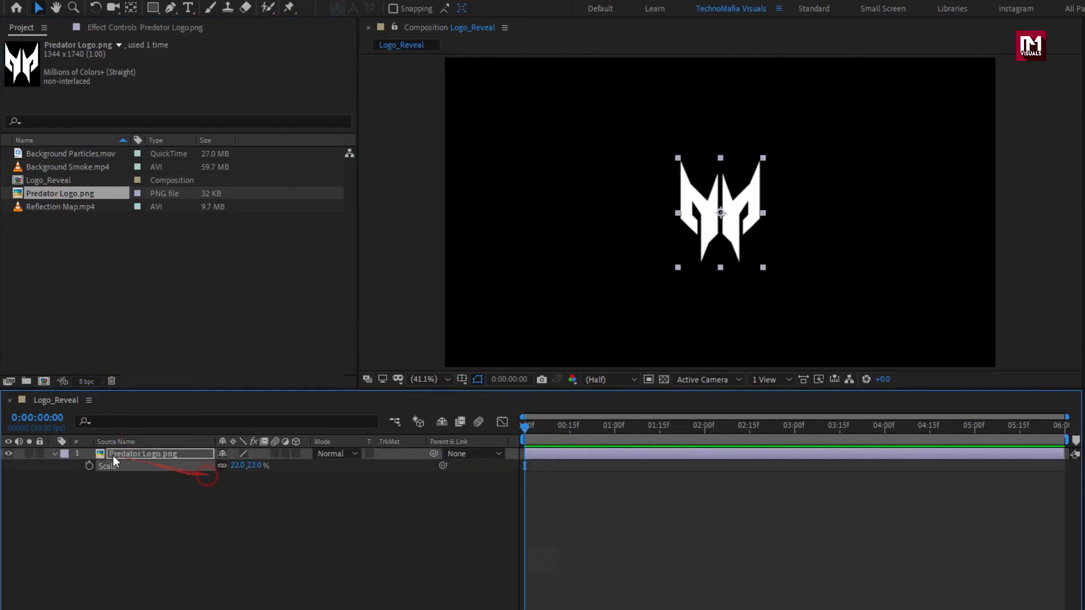
{"action": "left_click", "coordinate": [55, 454]}
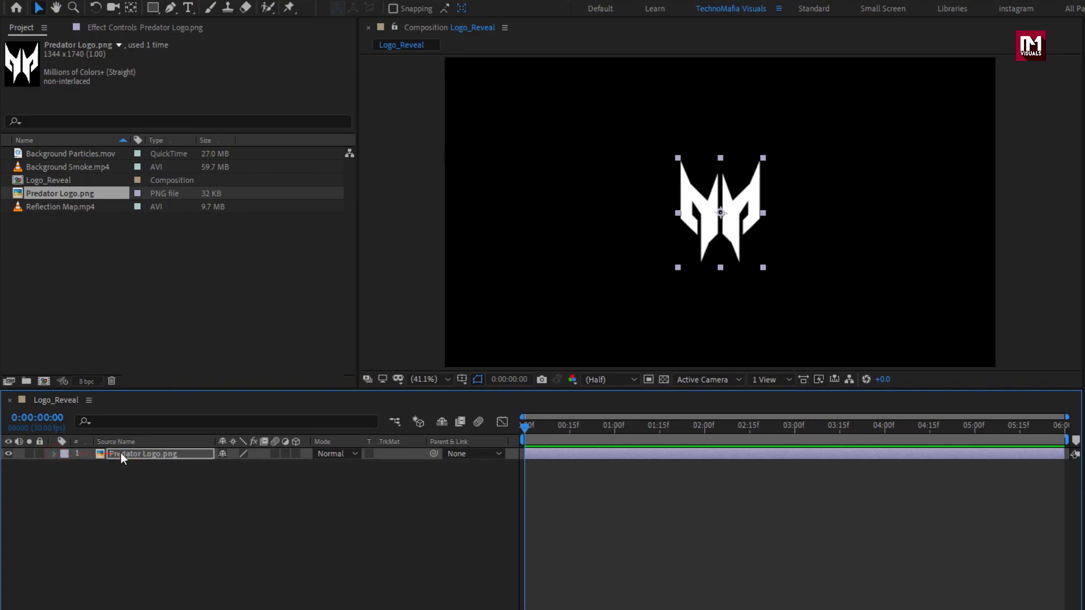
Pre-compose the logo layer as 'Logo', moving all attributes into it.
{"action": "right_click", "coordinate": [120, 453]}
{"action": "left_click", "coordinate": [161, 389]}
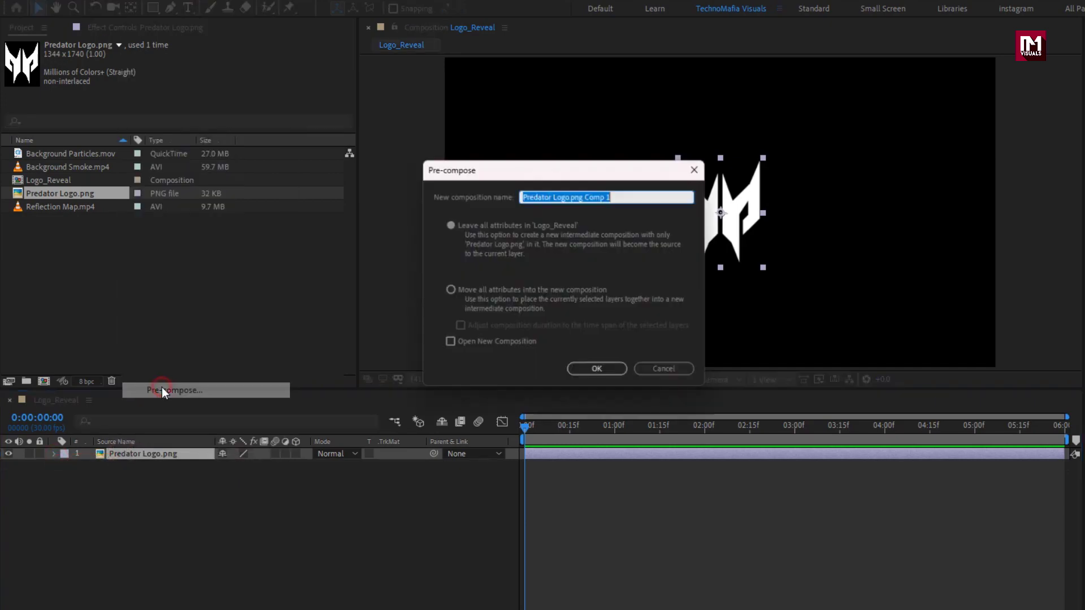
{"action": "type", "text": "Logo"}
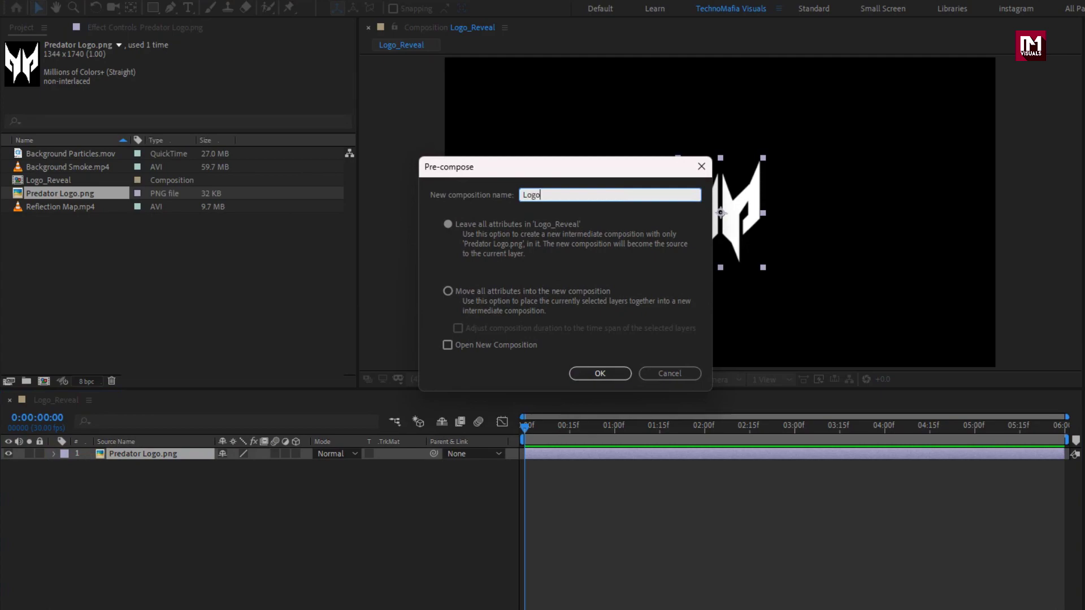
{"action": "left_click", "coordinate": [447, 291]}
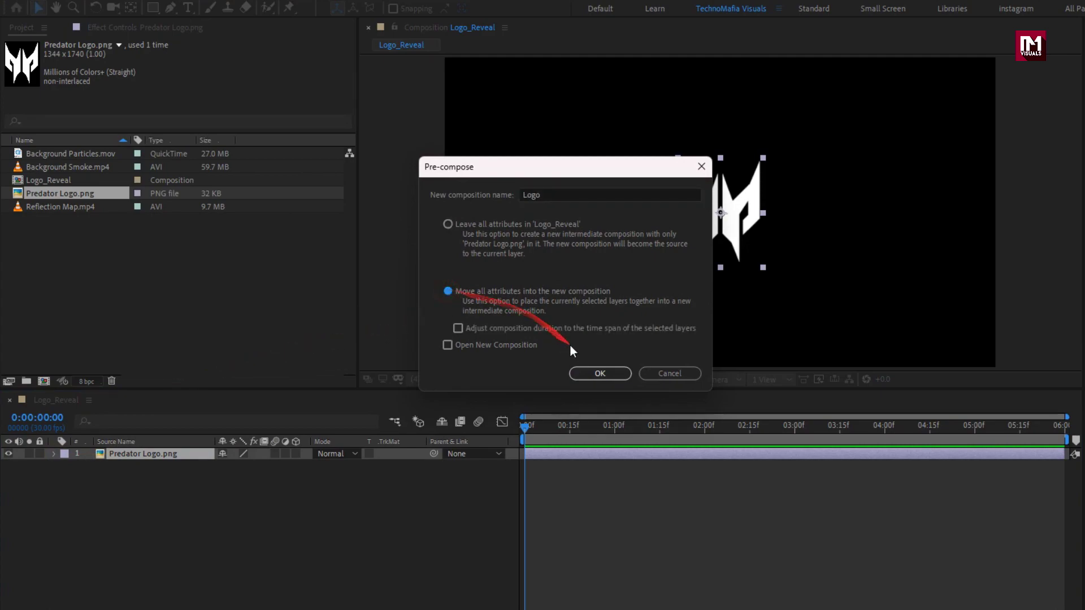
{"action": "left_click", "coordinate": [585, 368]}
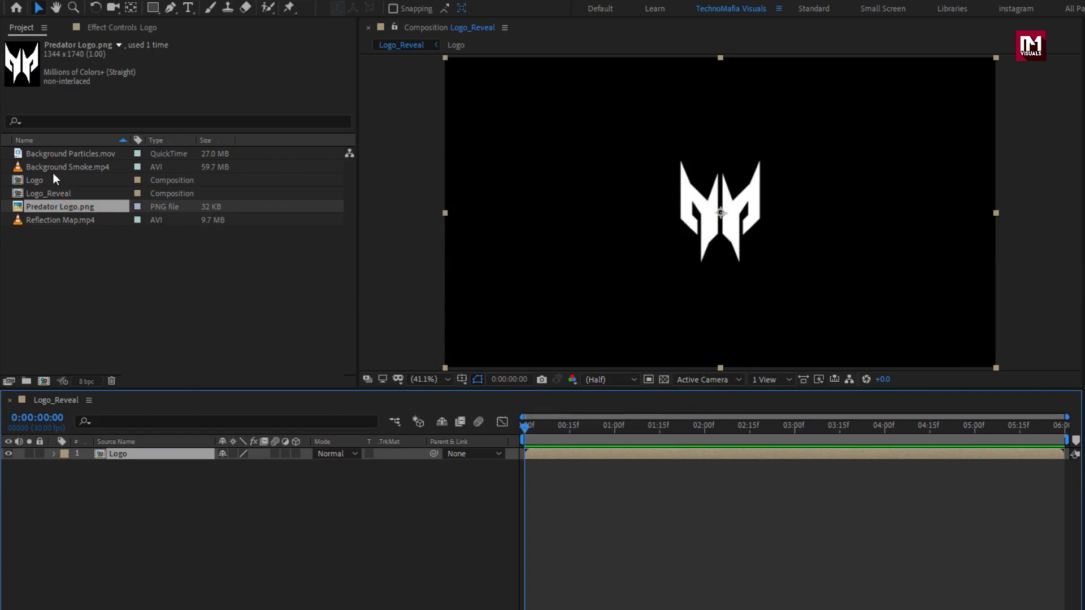
Place Reflection Map.mp4 below Logo and set its track matte to Alpha Matte 'Logo'.
{"action": "left_click_drag", "start_coordinate": [42, 218], "coordinate": [144, 473]}
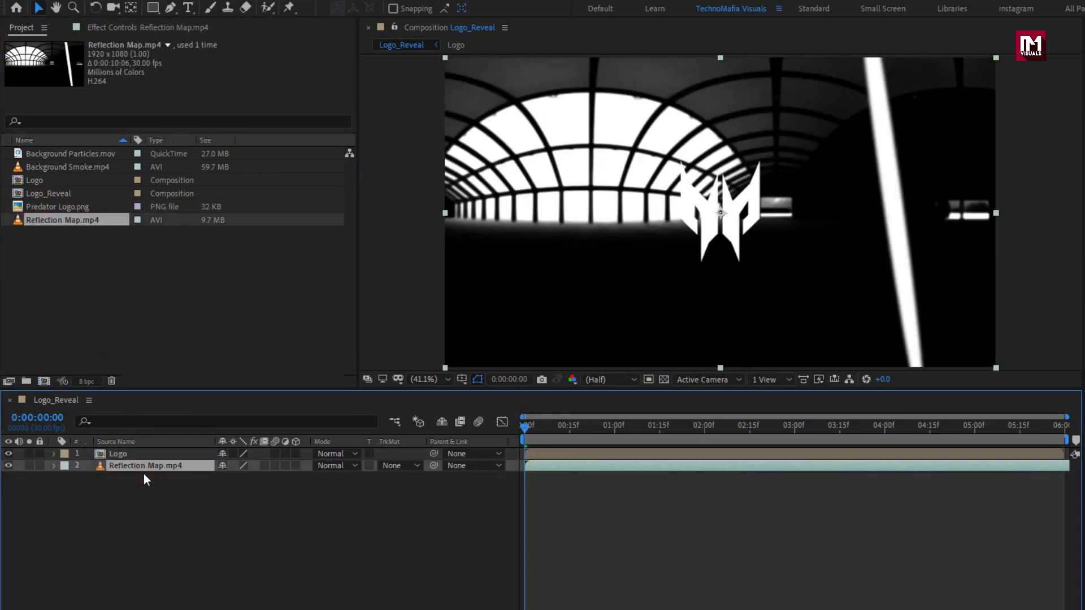
{"action": "left_click", "coordinate": [397, 467]}
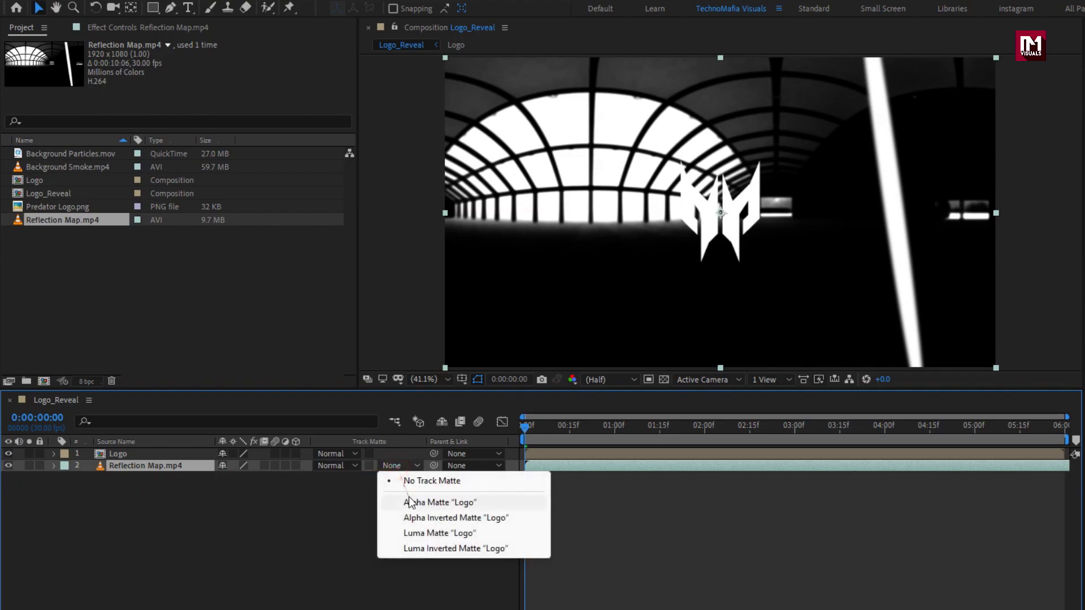
{"action": "left_click", "coordinate": [412, 501]}
{"action": "left_click_drag", "start_coordinate": [552, 435], "coordinate": [911, 426]}
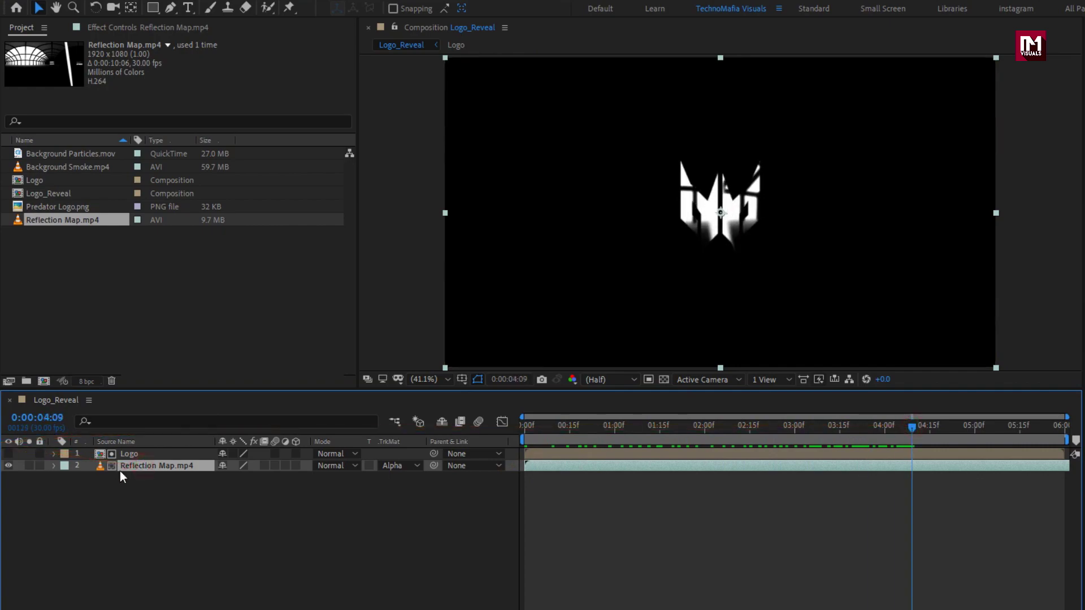
Apply Turbulent Displace and CC Glass to the Reflection Map layer.
{"action": "left_click", "coordinate": [911, 43]}
{"action": "type", "text": "turb"}
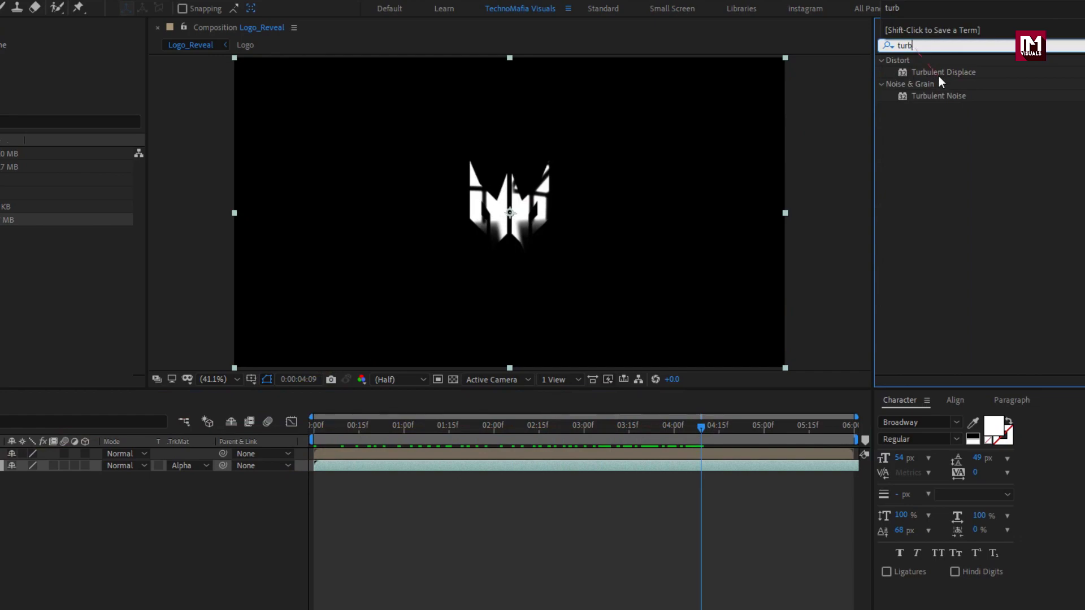
{"action": "double_click", "coordinate": [938, 77]}
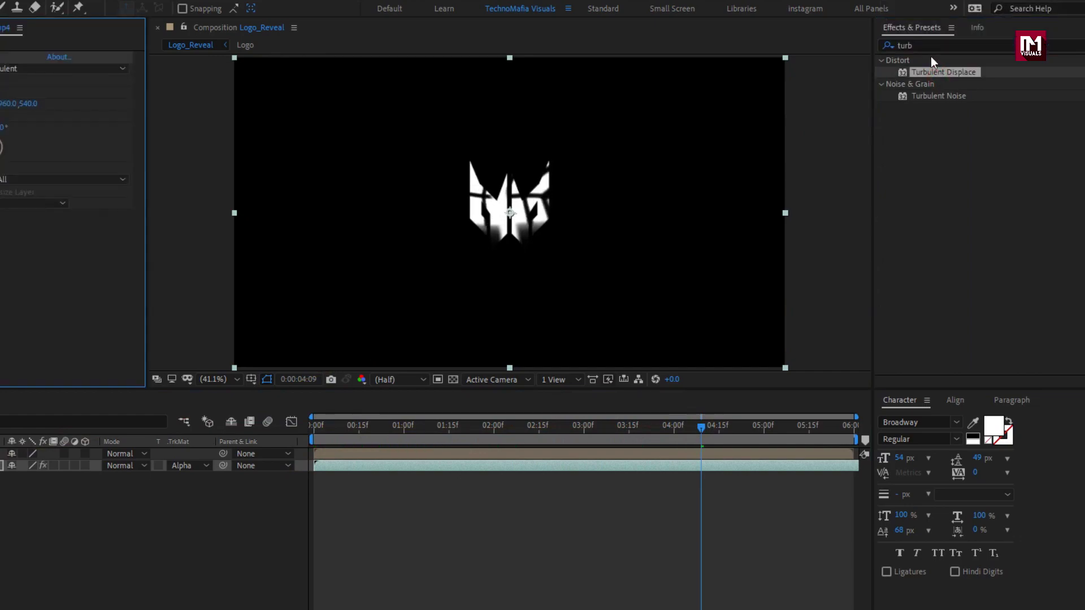
{"action": "double_click", "coordinate": [891, 46]}
{"action": "type", "text": "cc gl"}
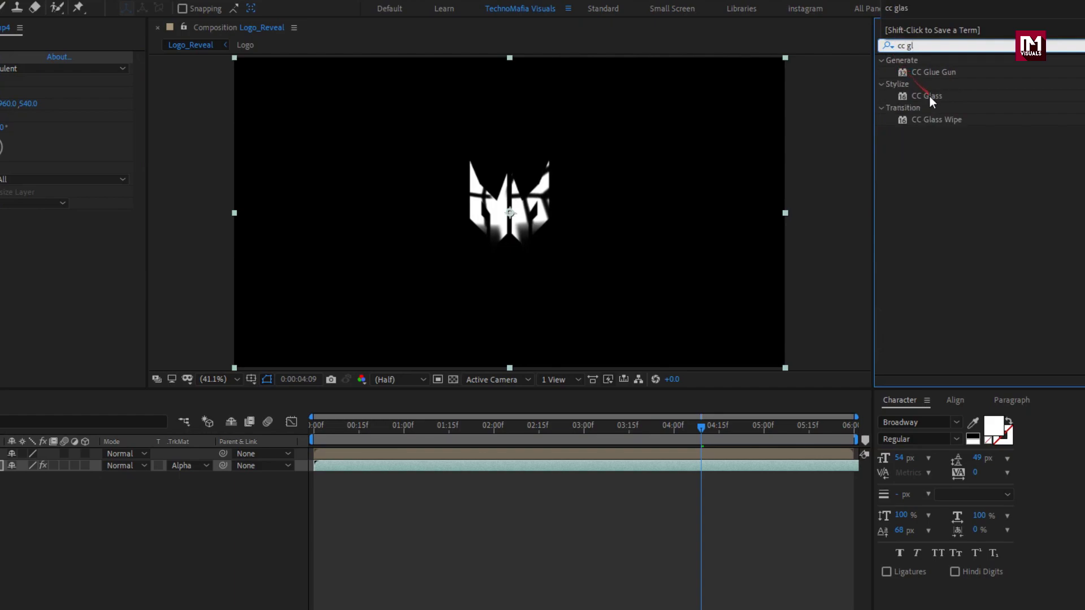
{"action": "double_click", "coordinate": [929, 96]}
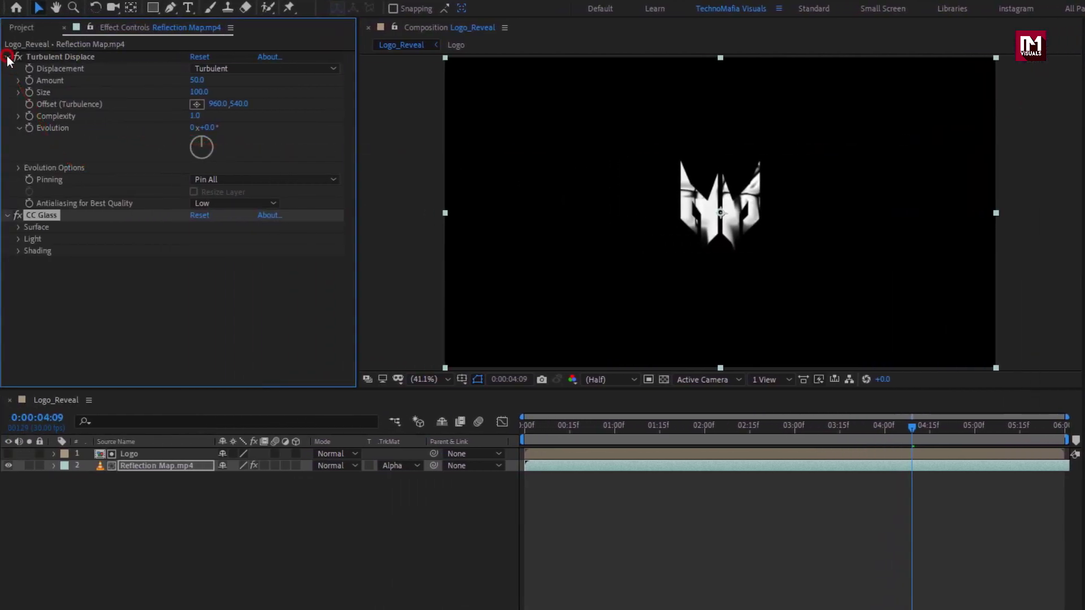
Set CC Glass Surface bump map to Logo's Alpha channel with Softness 0.
{"action": "left_click", "coordinate": [6, 56]}
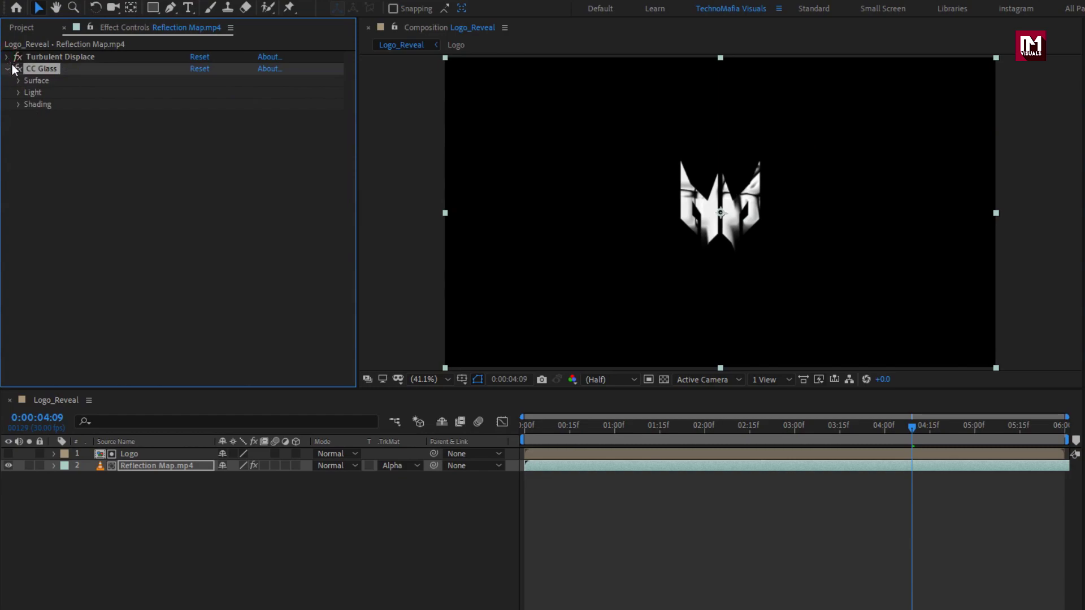
{"action": "left_click", "coordinate": [19, 82]}
{"action": "left_click", "coordinate": [198, 92]}
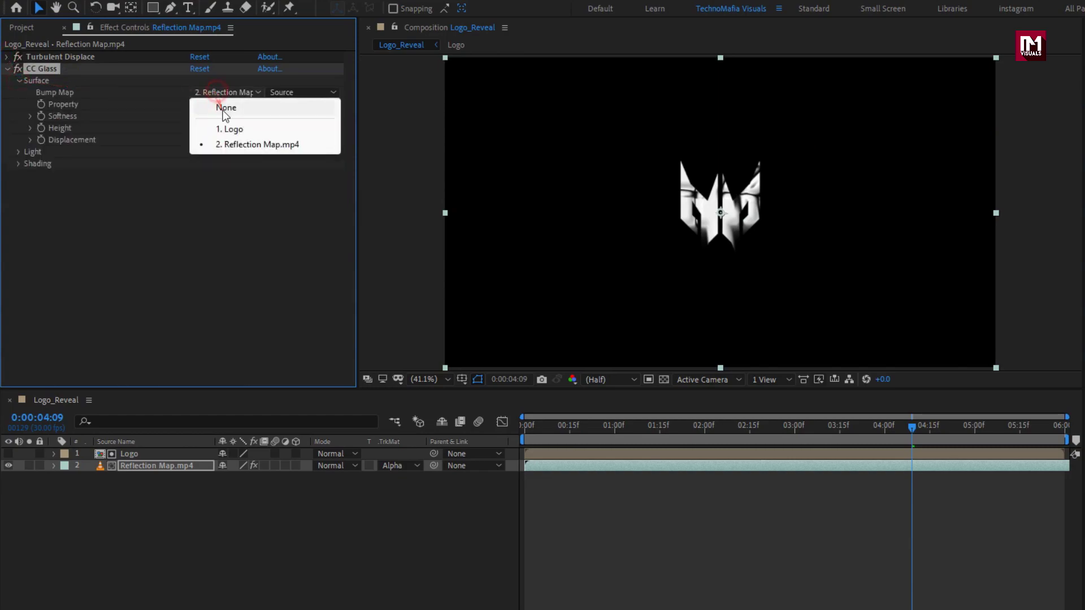
{"action": "left_click", "coordinate": [230, 130]}
{"action": "left_click", "coordinate": [226, 106]}
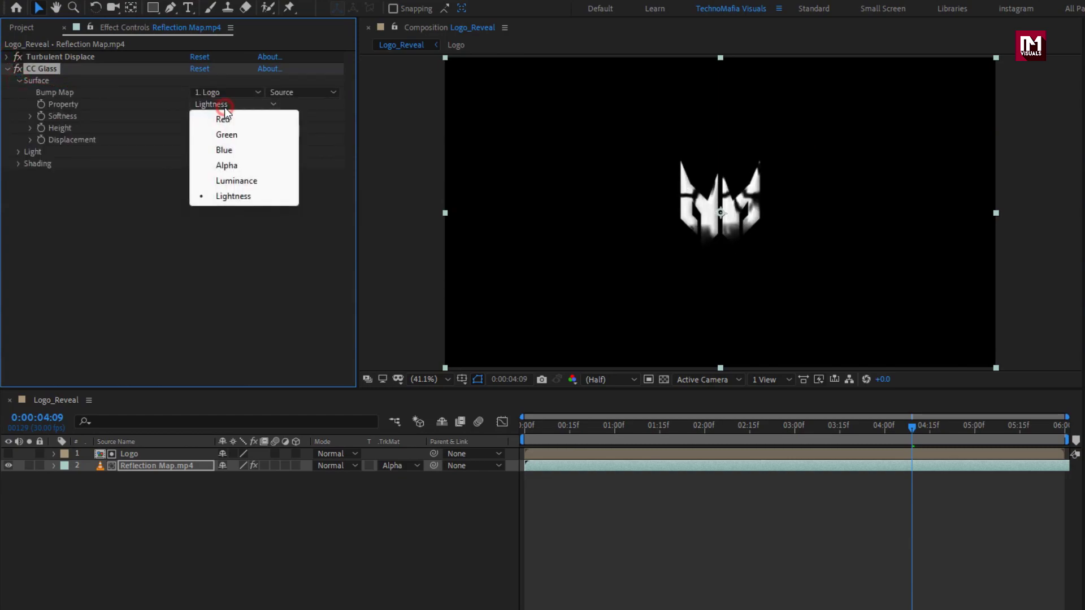
{"action": "left_click", "coordinate": [229, 167]}
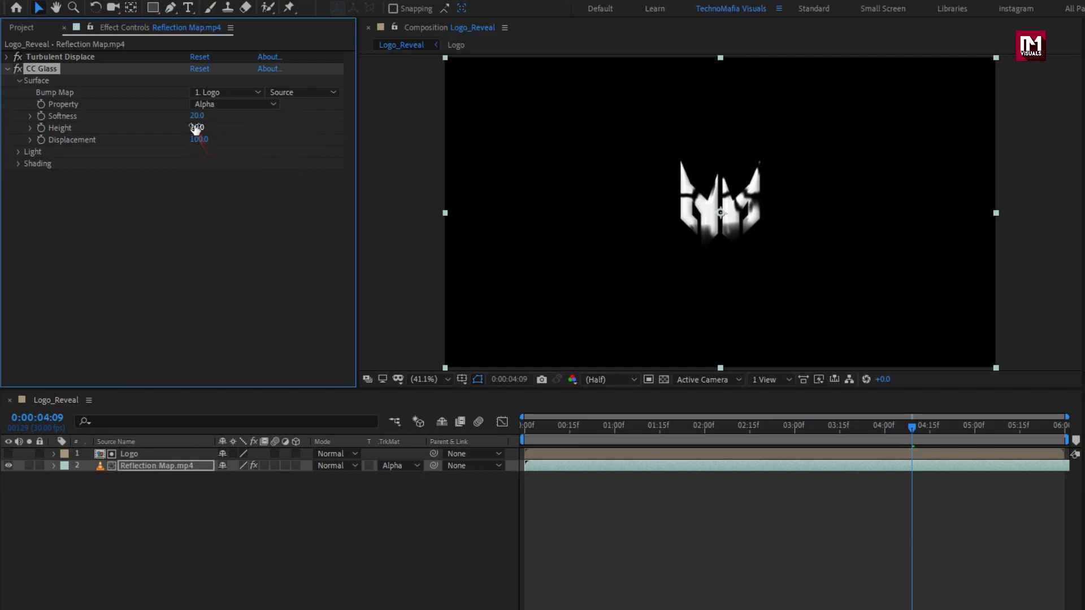
{"action": "type", "text": "0"}
{"action": "key", "text": "Return"}
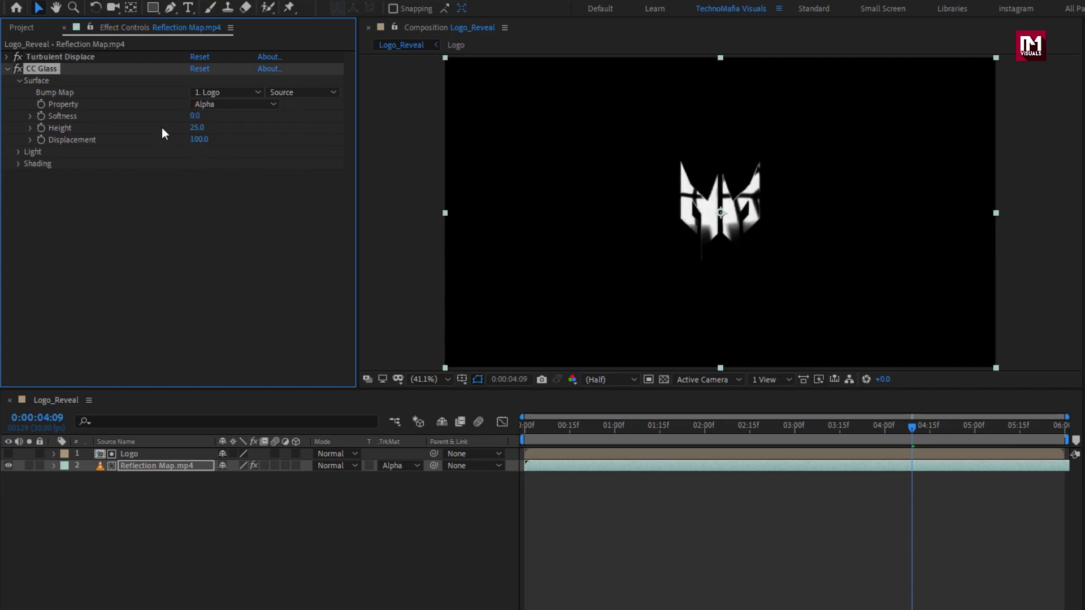
{"action": "left_click", "coordinate": [7, 69]}
{"action": "left_click", "coordinate": [922, 46]}
{"action": "type", "text": "cc gl"}
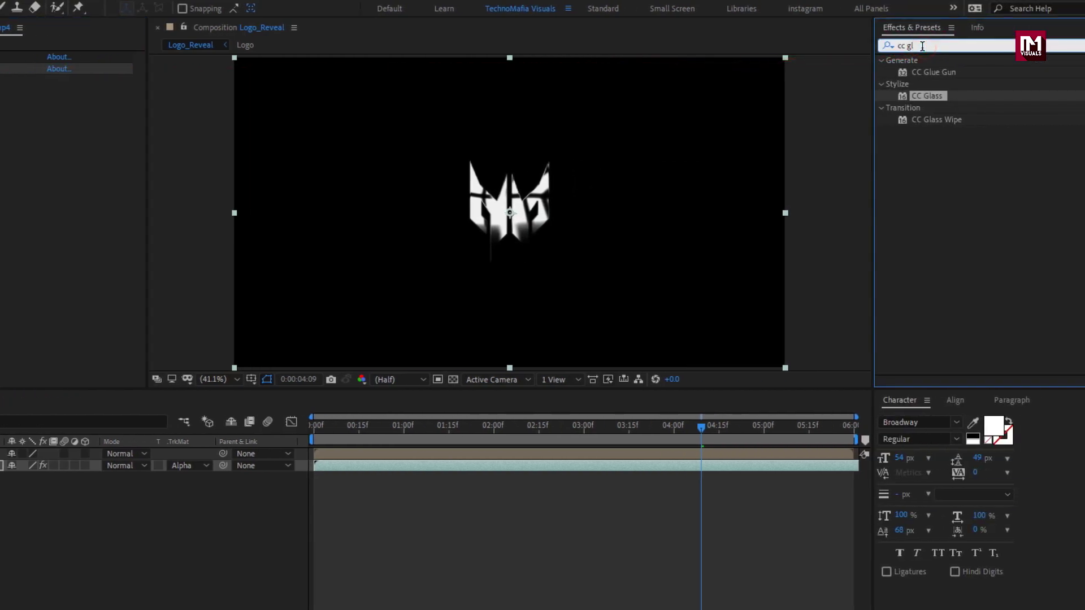
{"action": "key", "text": "BackSpace"}
{"action": "key", "text": "BackSpace"}
Apply CC Blobbylize using Logo's Alpha as the blob layer, with Cut Away 0.
{"action": "type", "text": "bl"}
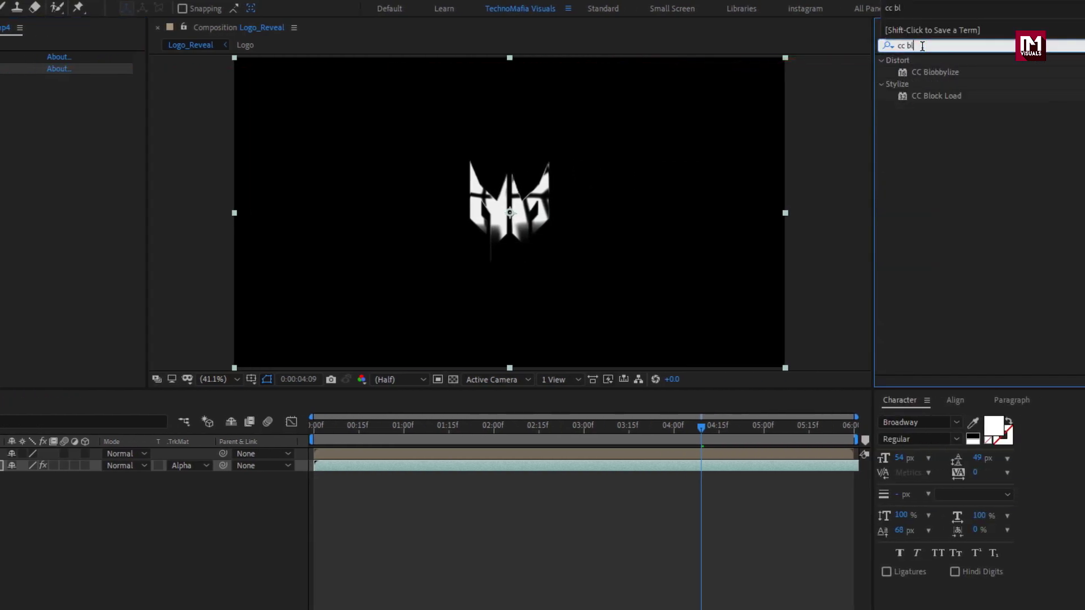
{"action": "double_click", "coordinate": [934, 70]}
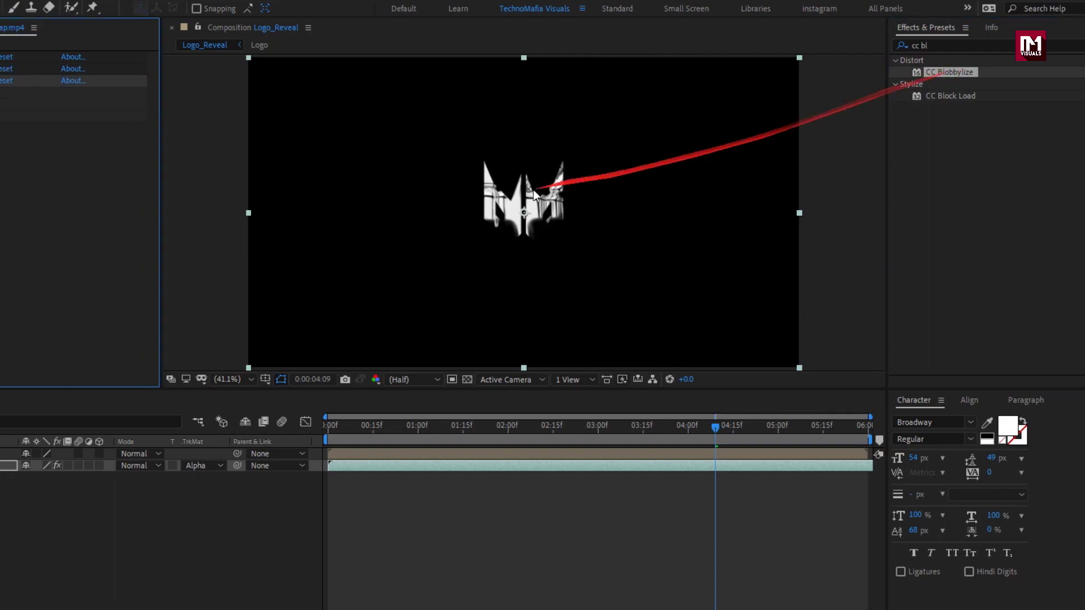
{"action": "left_click", "coordinate": [19, 92]}
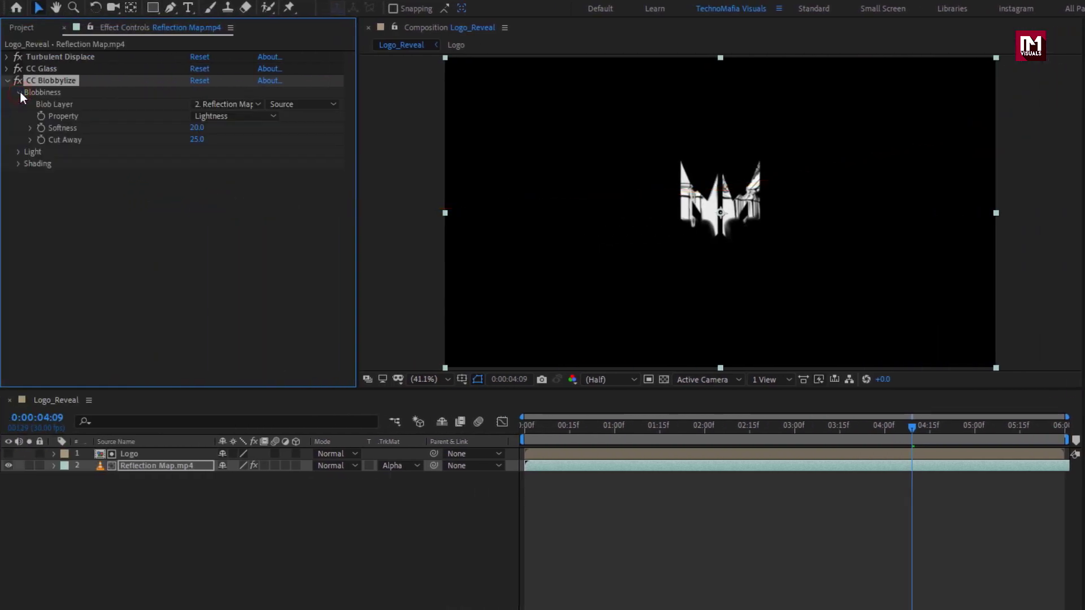
{"action": "left_click", "coordinate": [215, 104]}
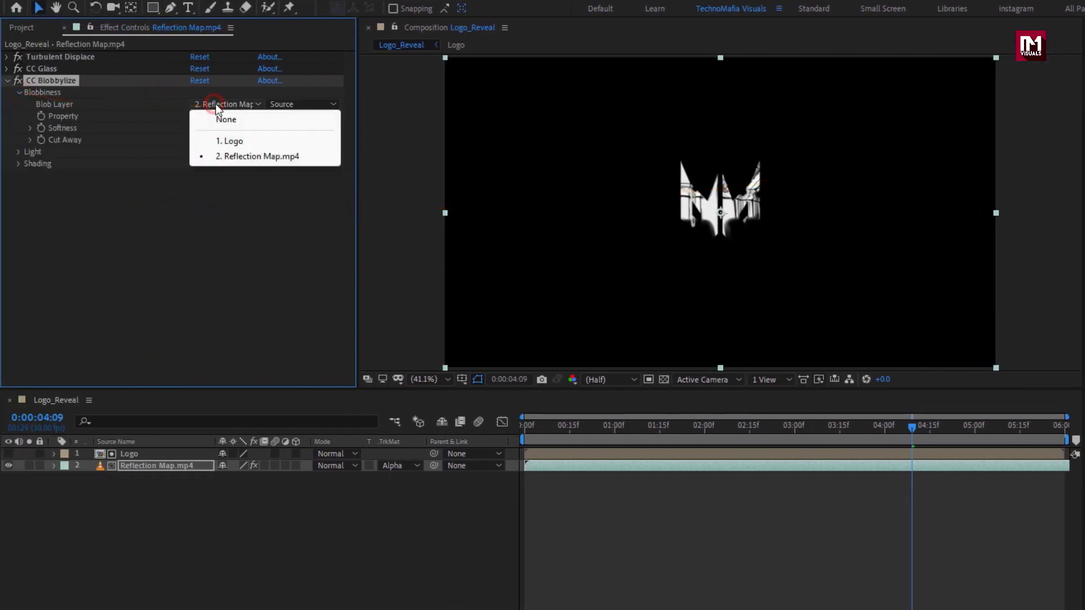
{"action": "left_click", "coordinate": [254, 139]}
{"action": "left_click", "coordinate": [237, 116]}
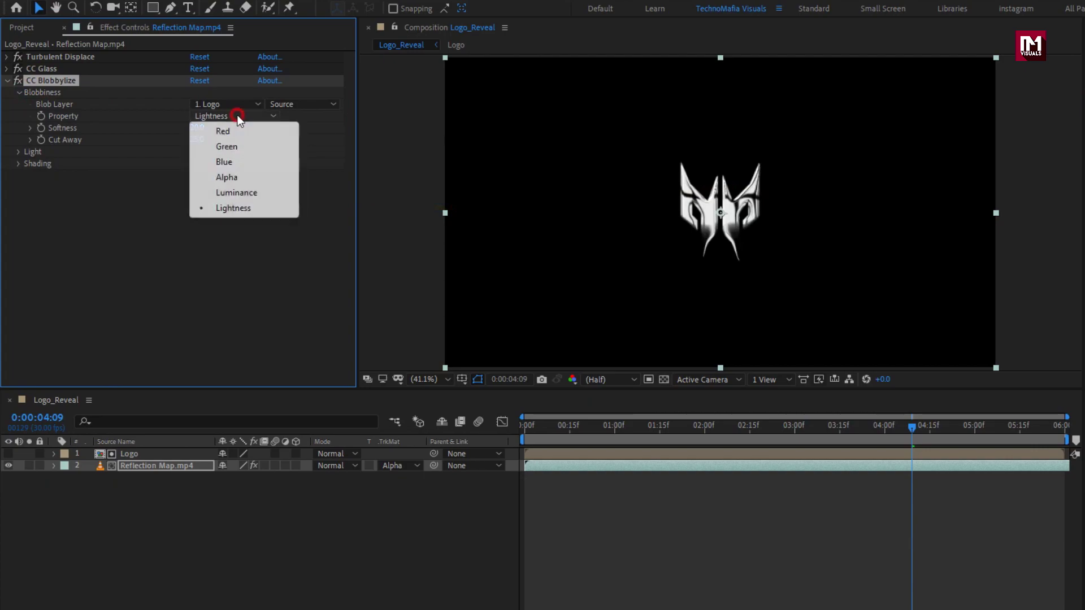
{"action": "left_click", "coordinate": [241, 177]}
{"action": "left_click", "coordinate": [195, 128]}
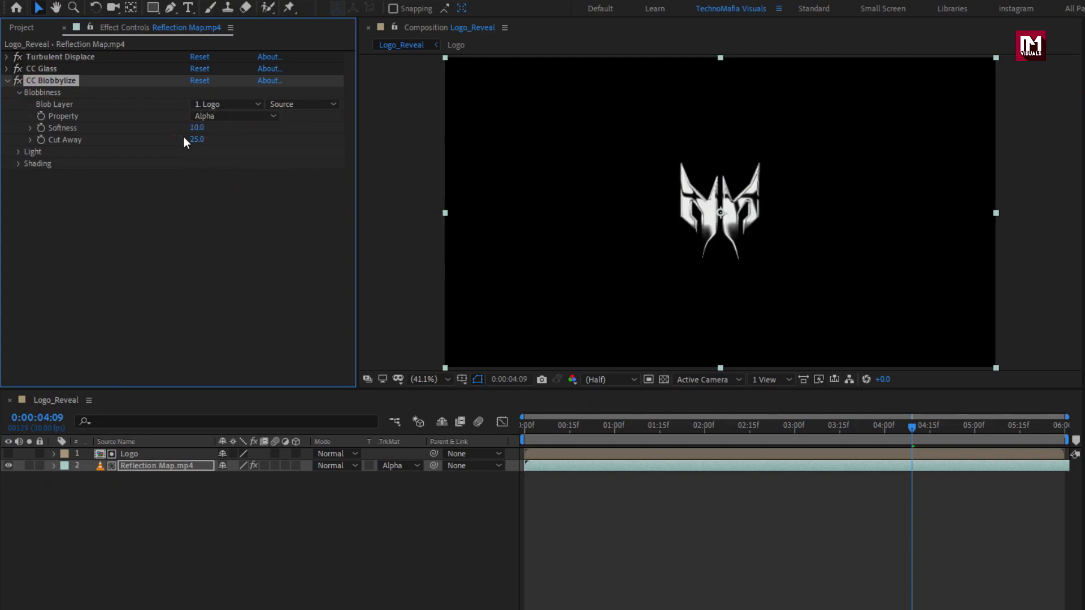
{"action": "key", "text": "Return"}
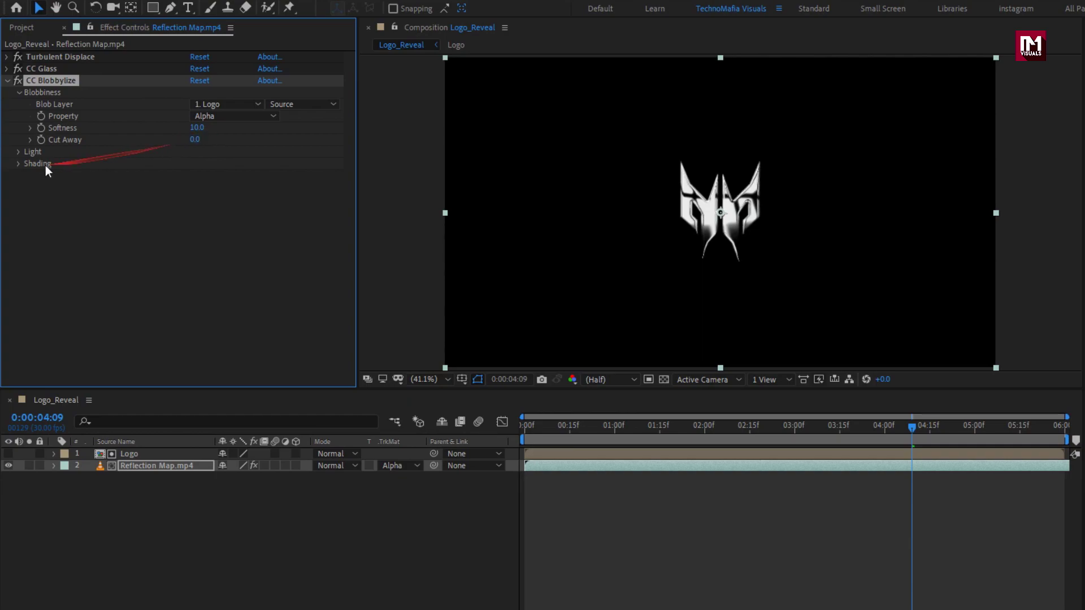
Set CC Blobbylize shading to Diffuse 10, Ambient 10 and Roughness 0.5.
{"action": "left_click", "coordinate": [18, 164]}
{"action": "left_click", "coordinate": [197, 187]}
{"action": "type", "text": "10"}
{"action": "key", "text": "Return"}
{"action": "left_click", "coordinate": [198, 176]}
{"action": "type", "text": "10"}
{"action": "key", "text": "Return"}
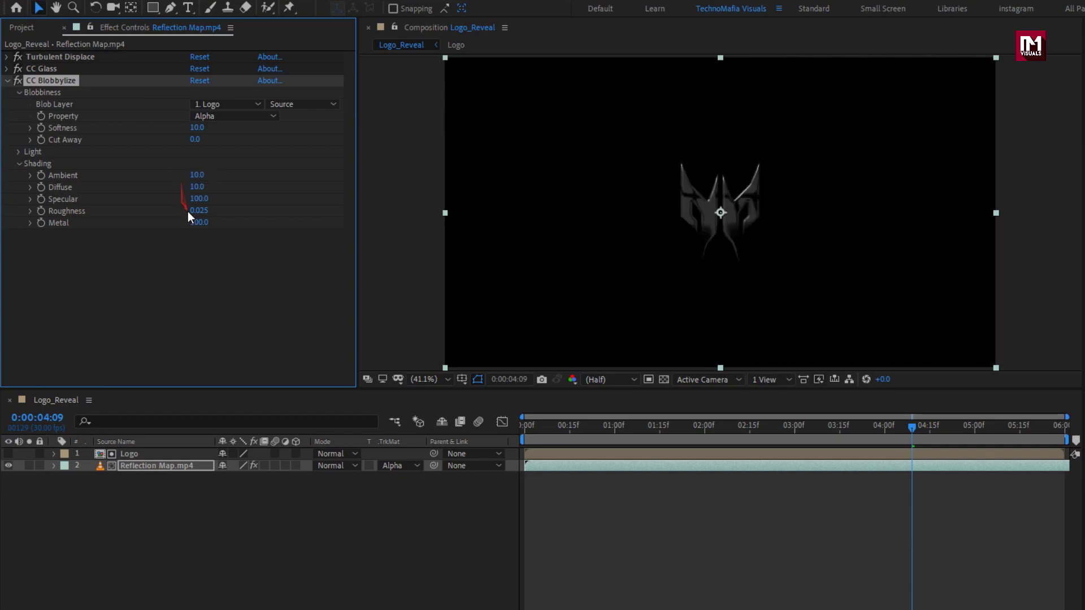
{"action": "left_click", "coordinate": [188, 211]}
{"action": "type", "text": "0."}
{"action": "left_click", "coordinate": [164, 524]}
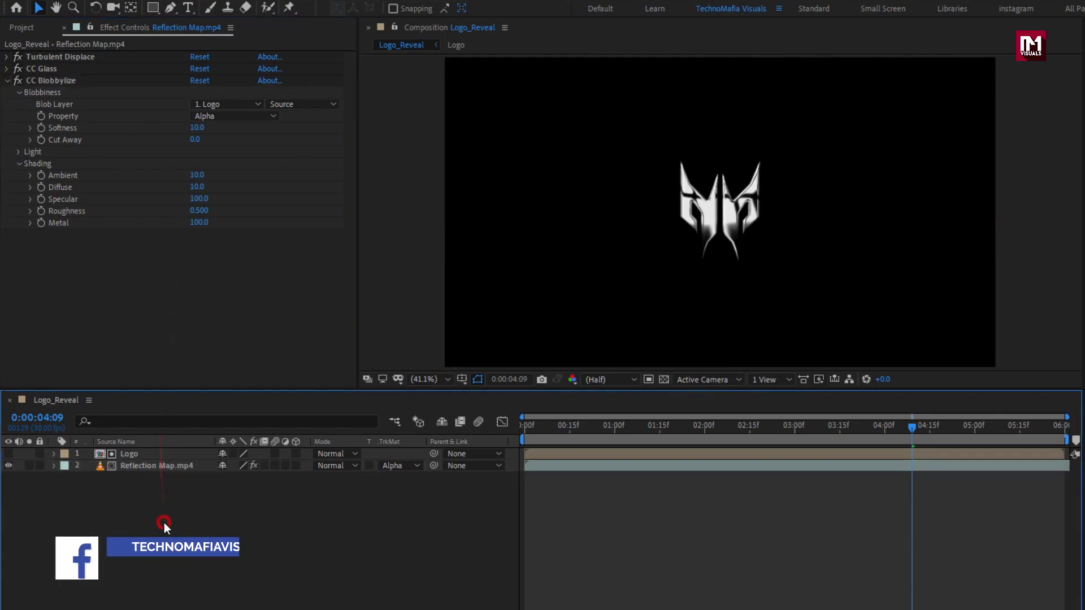
Add a new adjustment layer and apply Tritone to it.
{"action": "right_click", "coordinate": [163, 523]}
{"action": "mouse_move", "coordinate": [195, 364]}
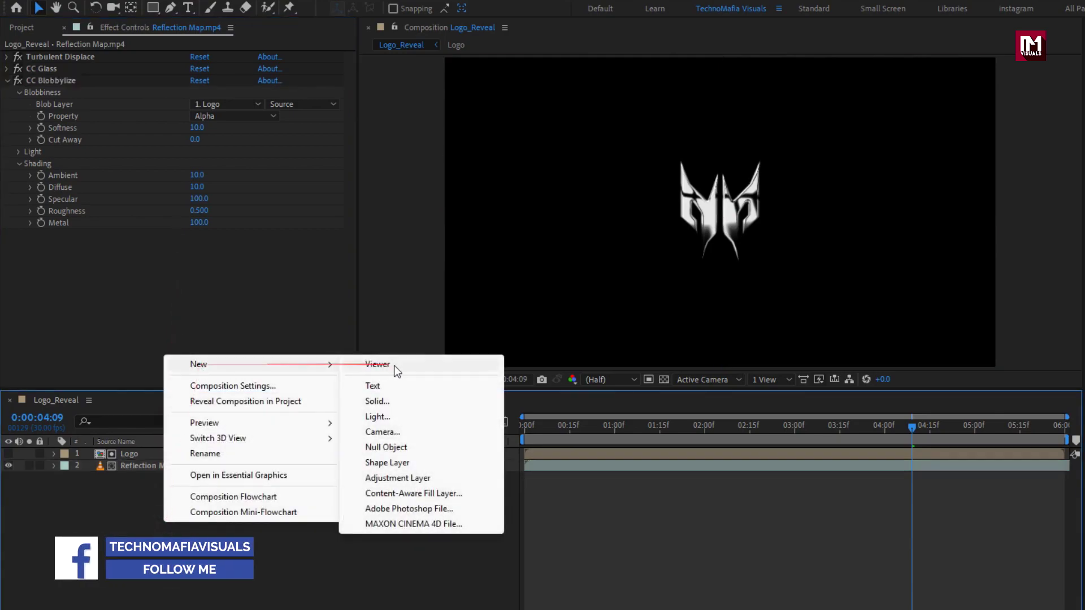
{"action": "left_click", "coordinate": [407, 478]}
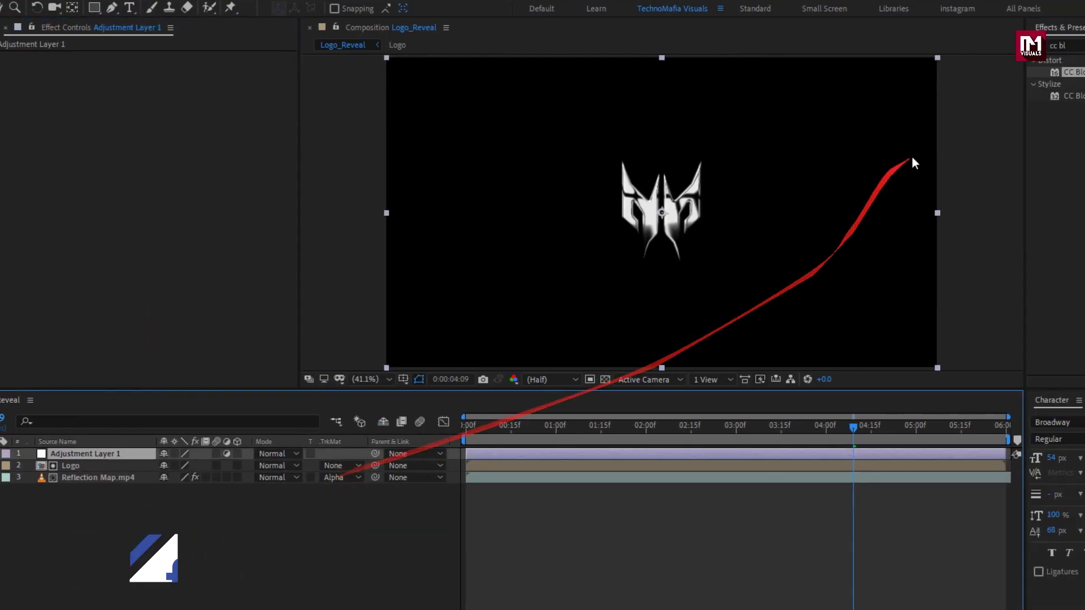
{"action": "left_click", "coordinate": [919, 47]}
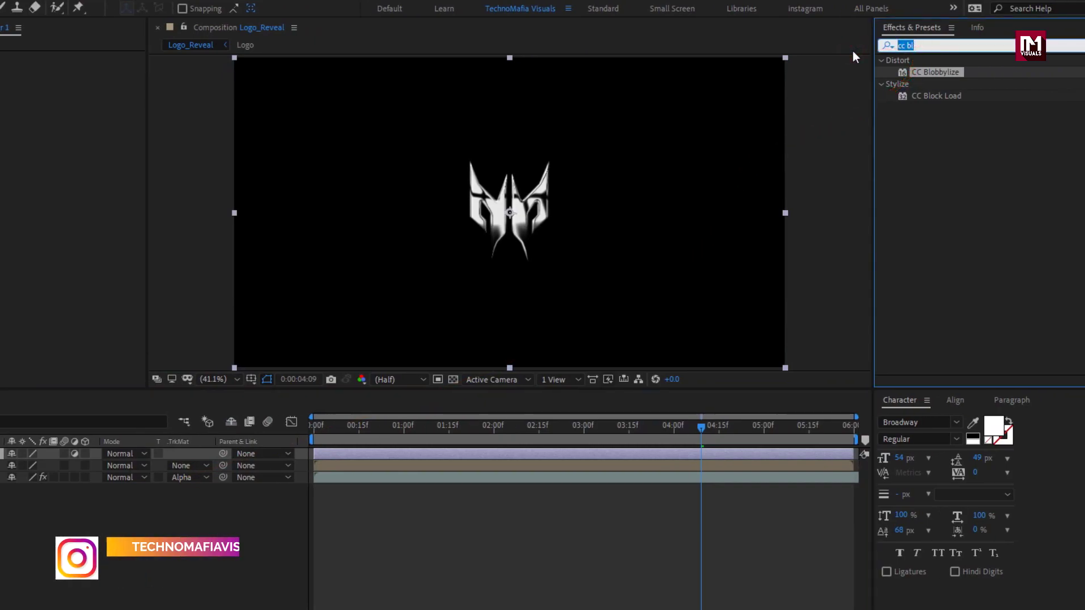
{"action": "type", "text": "trit"}
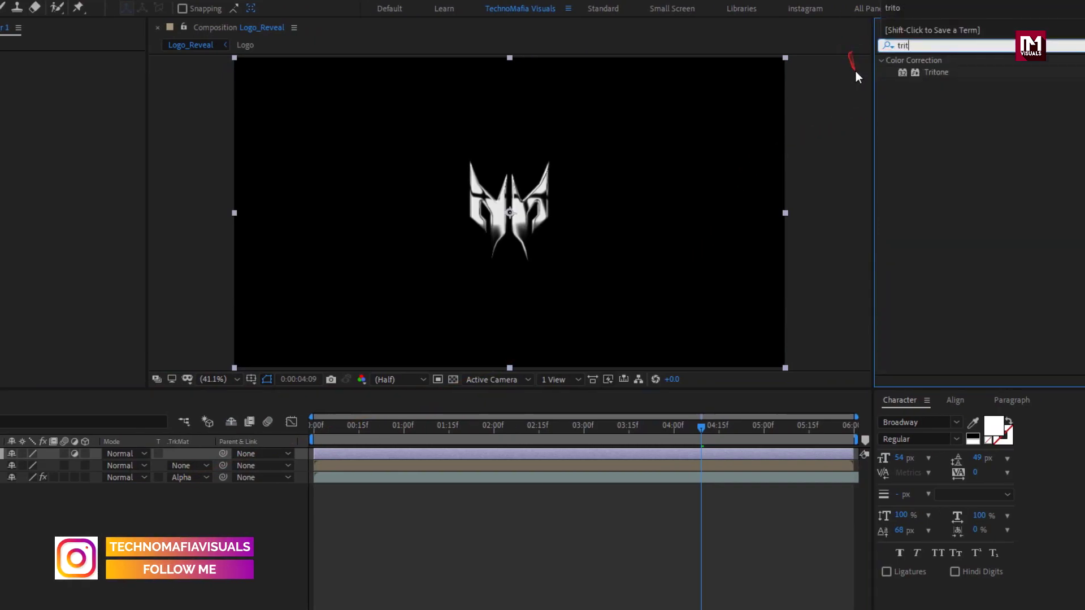
{"action": "left_click_drag", "start_coordinate": [937, 76], "coordinate": [62, 136]}
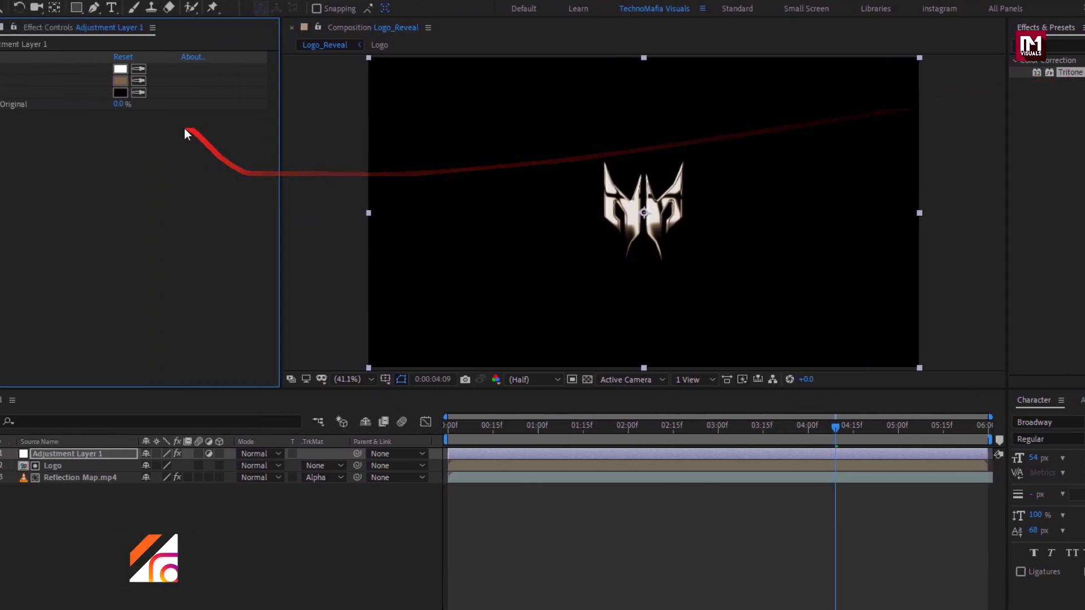
Set the Tritone highlights to a pale gold.
{"action": "left_click", "coordinate": [197, 69]}
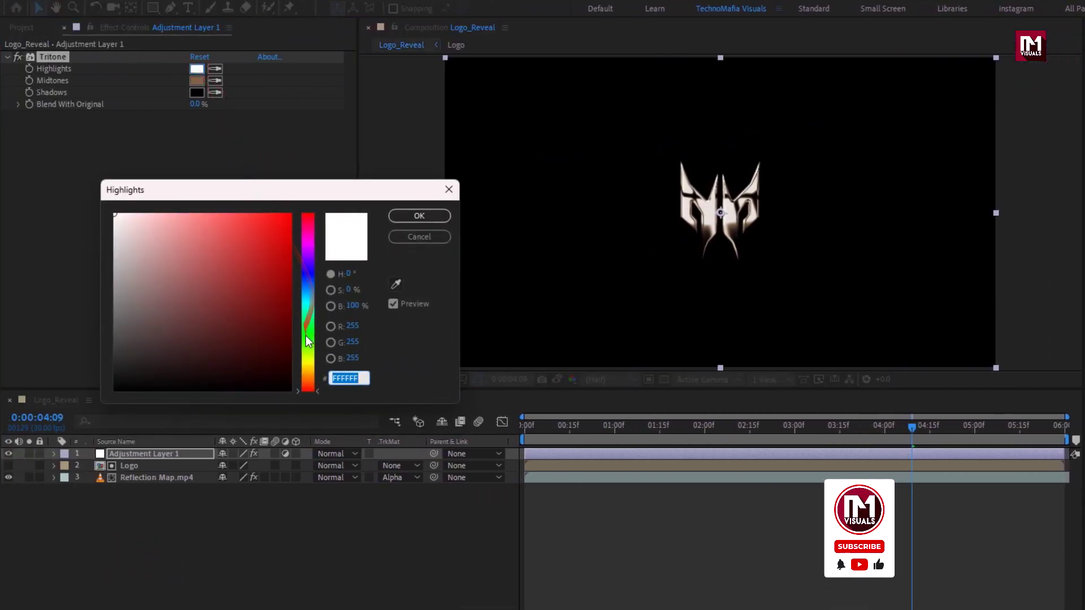
{"action": "left_click", "coordinate": [308, 365]}
{"action": "left_click_drag", "start_coordinate": [308, 367], "coordinate": [308, 368]}
{"action": "left_click_drag", "start_coordinate": [169, 213], "coordinate": [192, 214]}
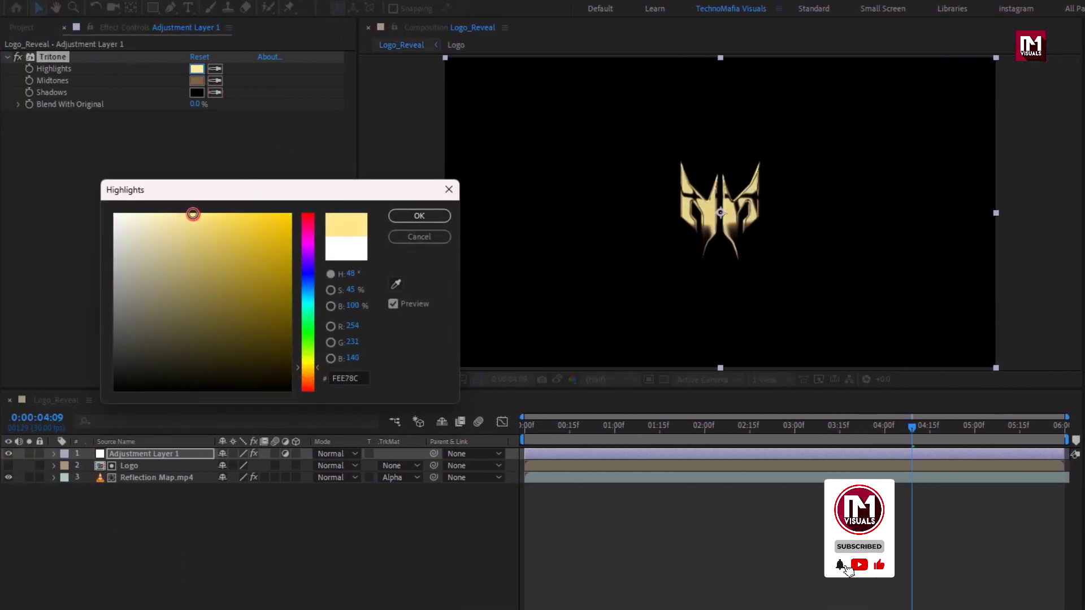
{"action": "left_click", "coordinate": [399, 214]}
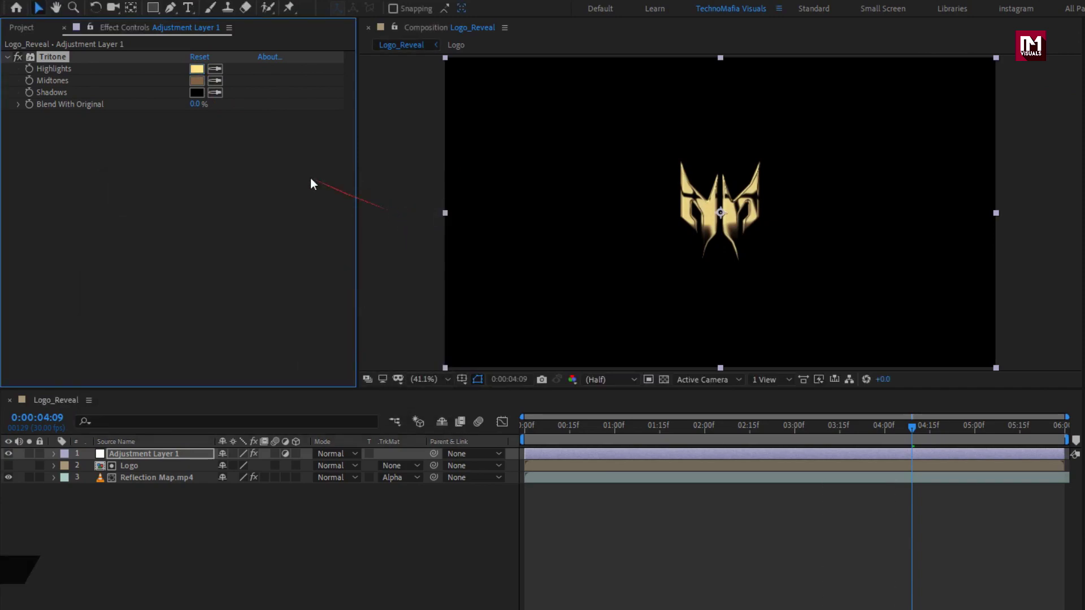
Set the Tritone midtones to a rich orange-brown.
{"action": "left_click", "coordinate": [196, 80]}
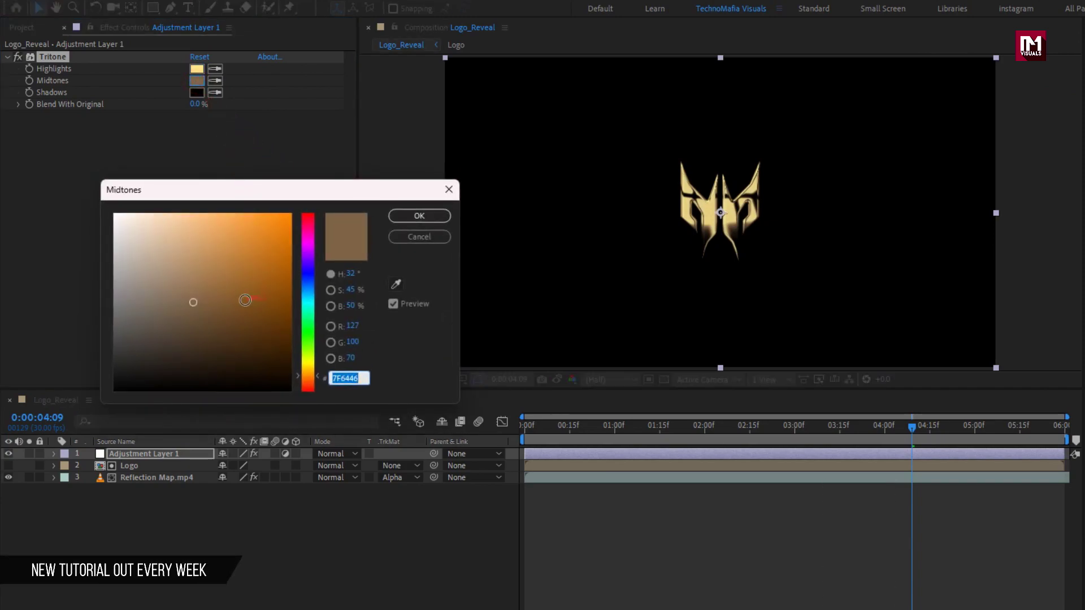
{"action": "mouse_move", "coordinate": [314, 376]}
{"action": "left_mouse_down"}
{"action": "mouse_move", "coordinate": [309, 362]}
{"action": "mouse_move", "coordinate": [312, 386]}
{"action": "mouse_move", "coordinate": [308, 375]}
{"action": "left_mouse_up"}
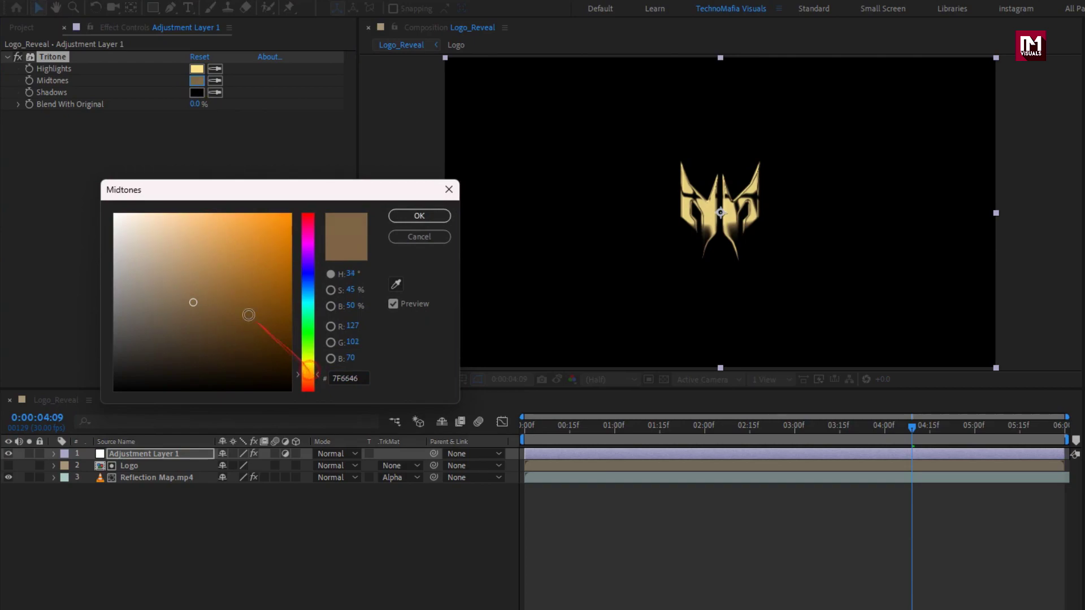
{"action": "left_click", "coordinate": [266, 315]}
{"action": "left_click_drag", "start_coordinate": [271, 317], "coordinate": [284, 320]}
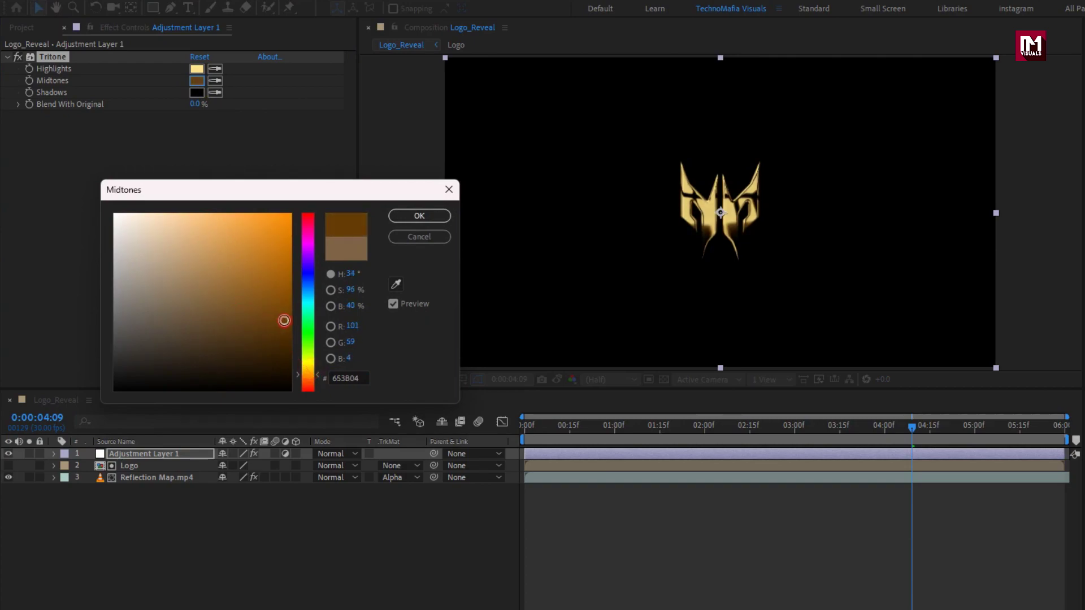
{"action": "left_click", "coordinate": [401, 215]}
{"action": "left_click_drag", "start_coordinate": [544, 430], "coordinate": [869, 430]}
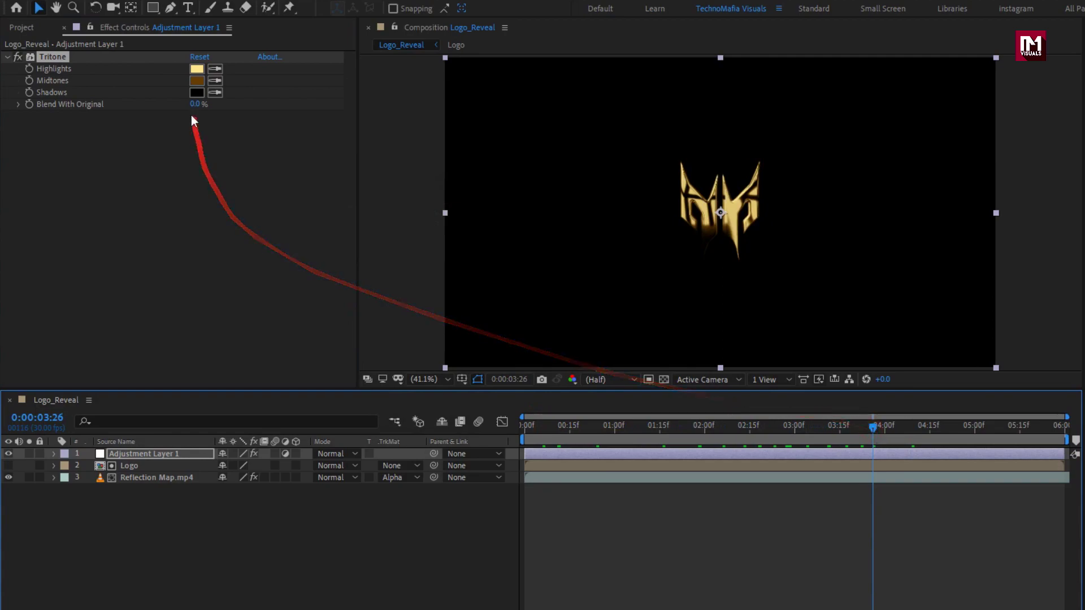
{"action": "left_click", "coordinate": [197, 82]}
{"action": "left_click_drag", "start_coordinate": [276, 317], "coordinate": [283, 269]}
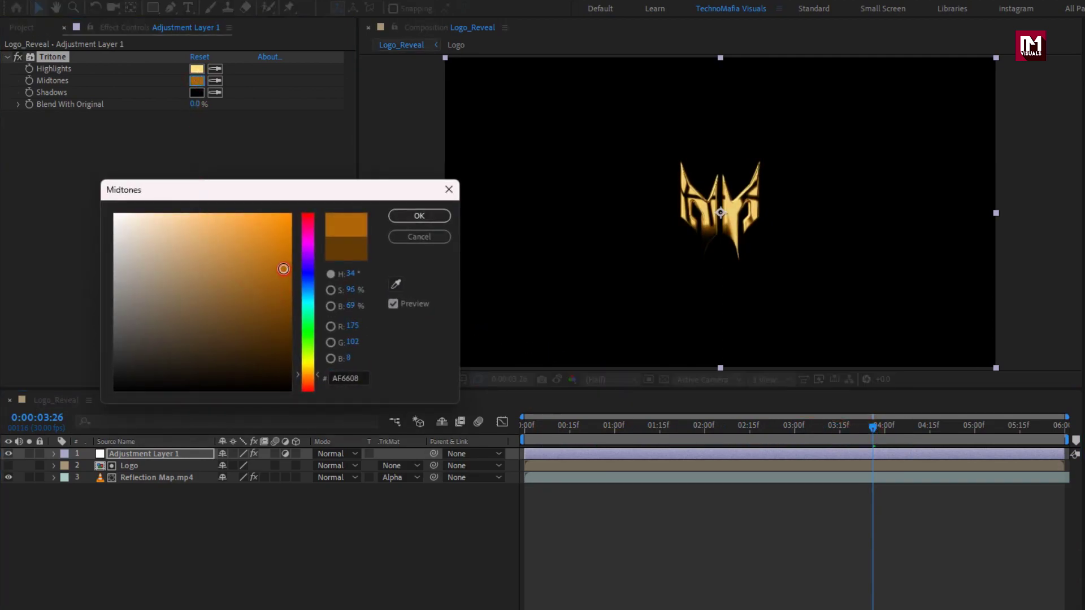
{"action": "left_click", "coordinate": [420, 215]}
Set the Tritone shadows to deep brown 613804.
{"action": "left_click", "coordinate": [197, 92]}
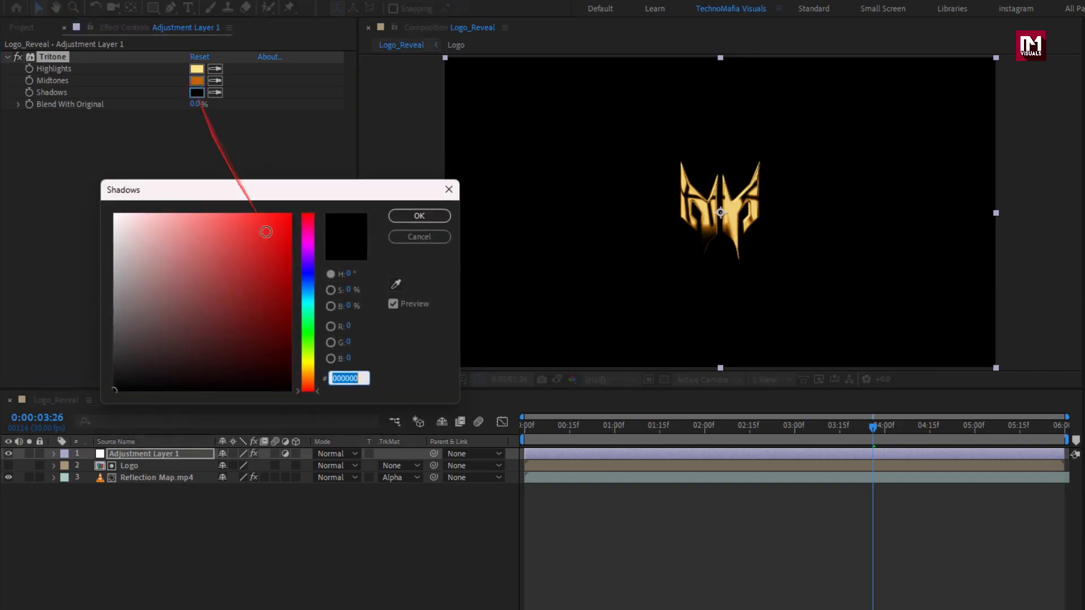
{"action": "left_click_drag", "start_coordinate": [309, 354], "coordinate": [308, 374]}
{"action": "left_click", "coordinate": [263, 284]}
{"action": "mouse_move", "coordinate": [262, 284]}
{"action": "left_mouse_down"}
{"action": "mouse_move", "coordinate": [274, 305]}
{"action": "mouse_move", "coordinate": [281, 286]}
{"action": "mouse_move", "coordinate": [285, 323]}
{"action": "left_mouse_up"}
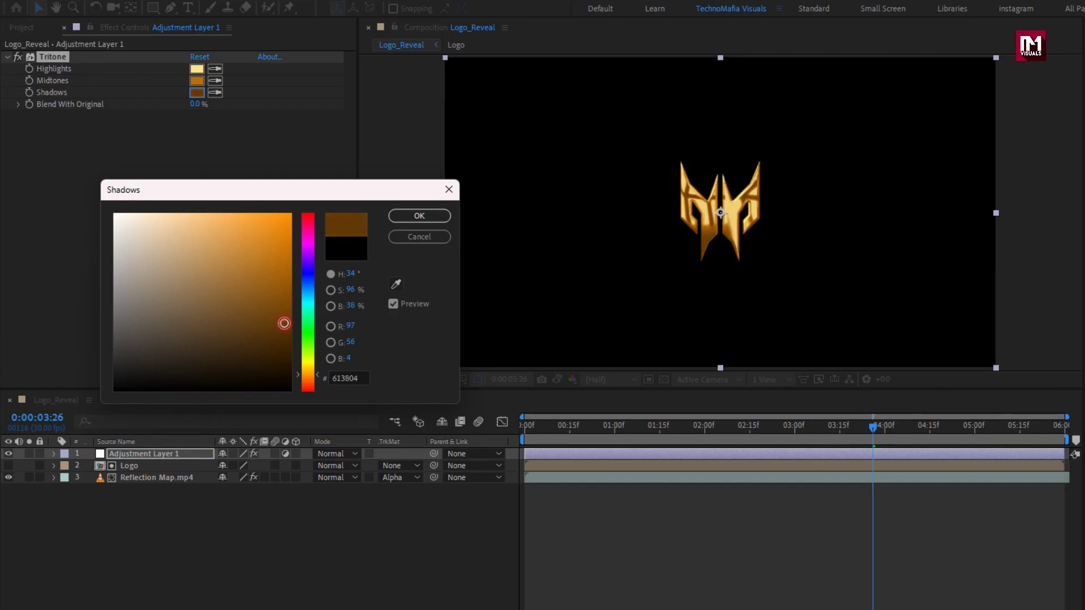
{"action": "left_click", "coordinate": [401, 216]}
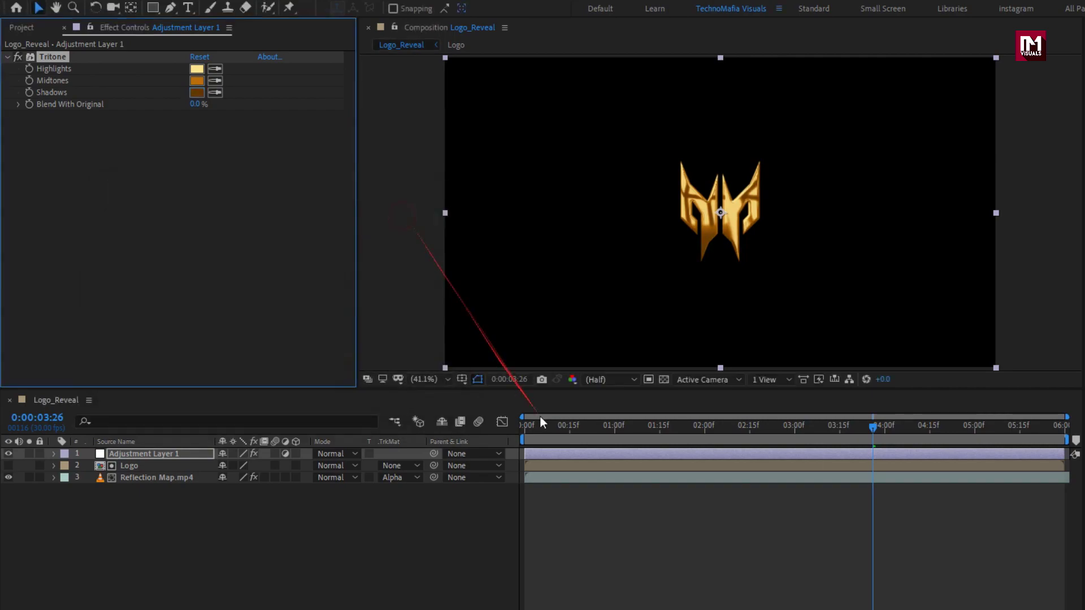
{"action": "left_click_drag", "start_coordinate": [538, 432], "coordinate": [979, 437]}
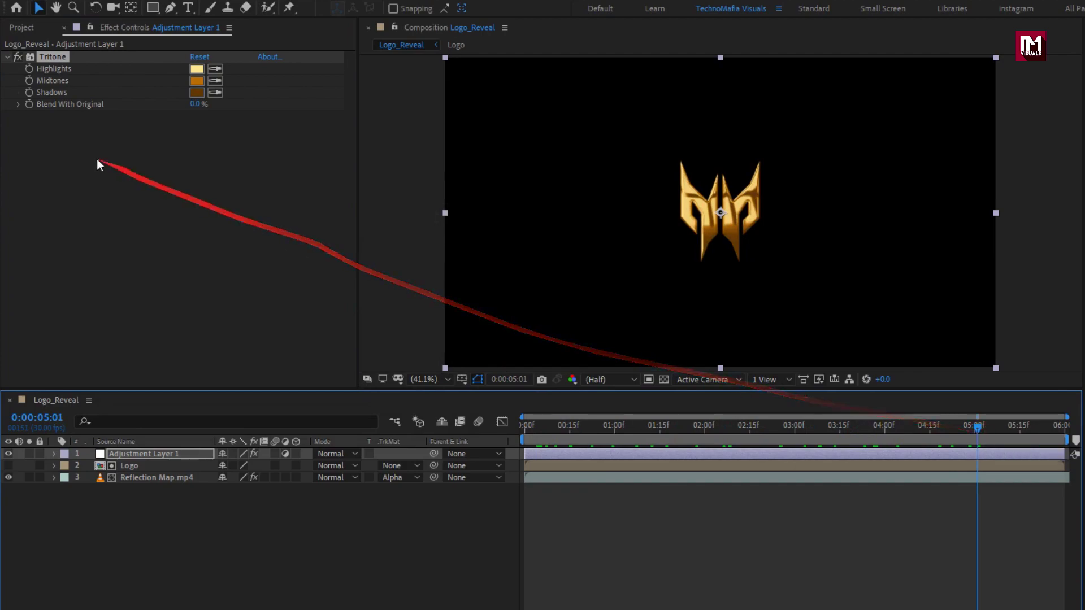
{"action": "left_click", "coordinate": [8, 57]}
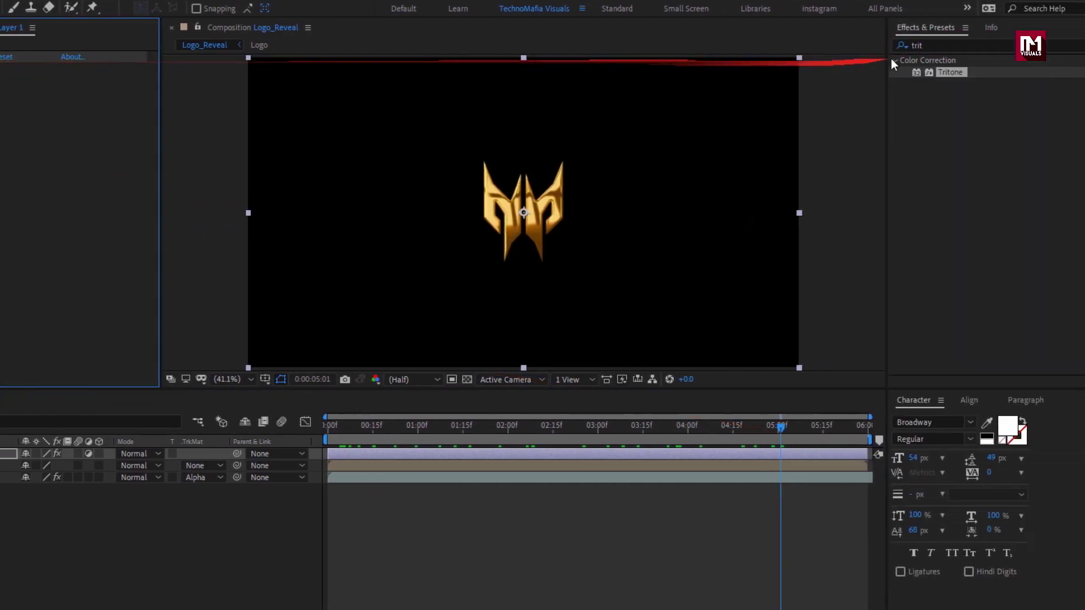
Apply Exposure to the adjustment layer at 0.40.
{"action": "left_click", "coordinate": [857, 50]}
{"action": "type", "text": "expos"}
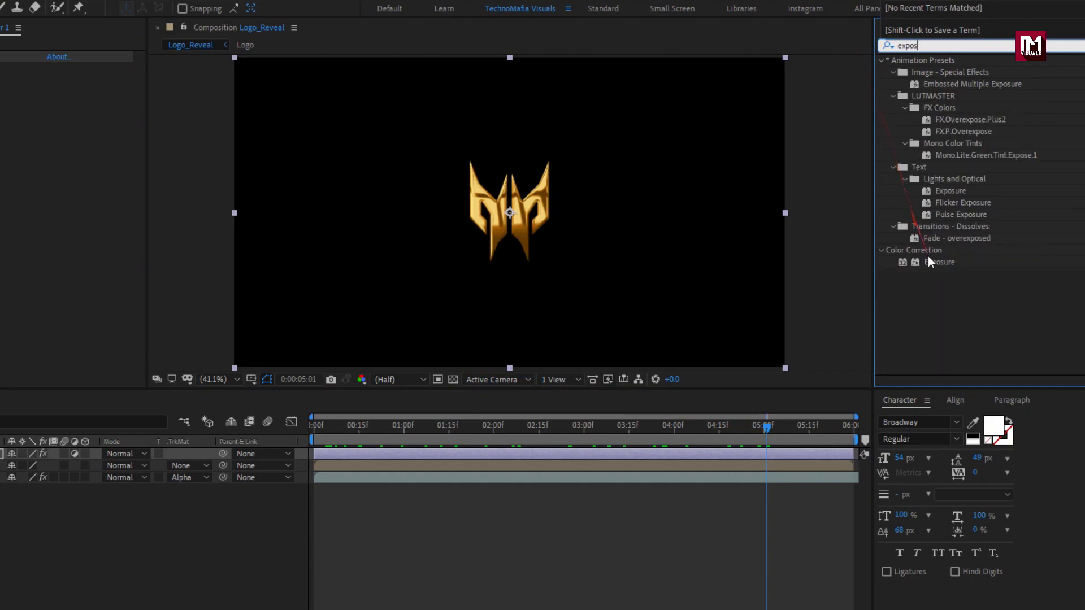
{"action": "double_click", "coordinate": [932, 265]}
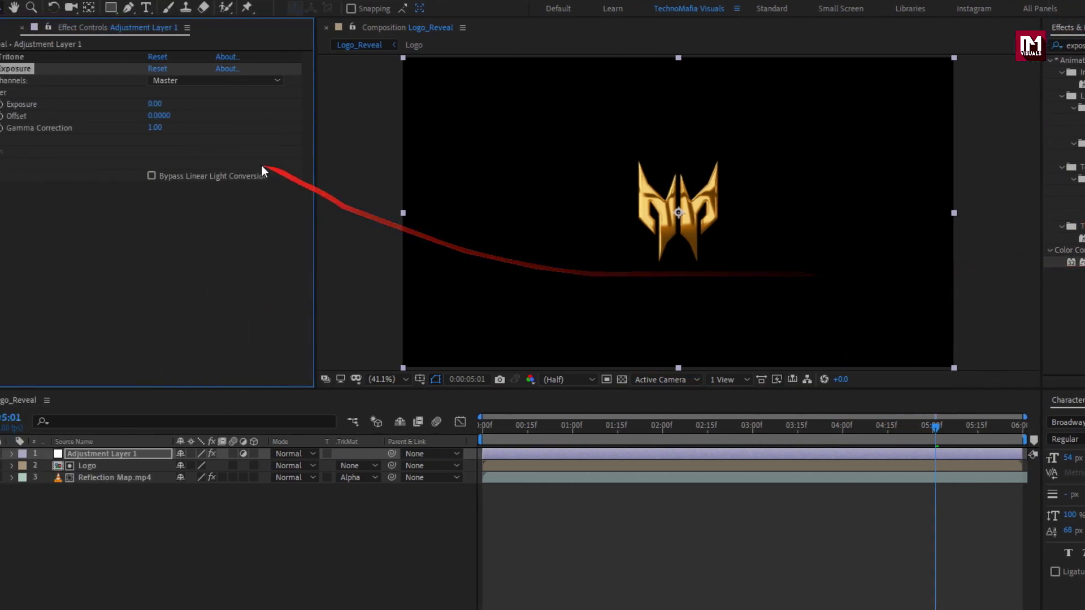
{"action": "type", "text": "0"}
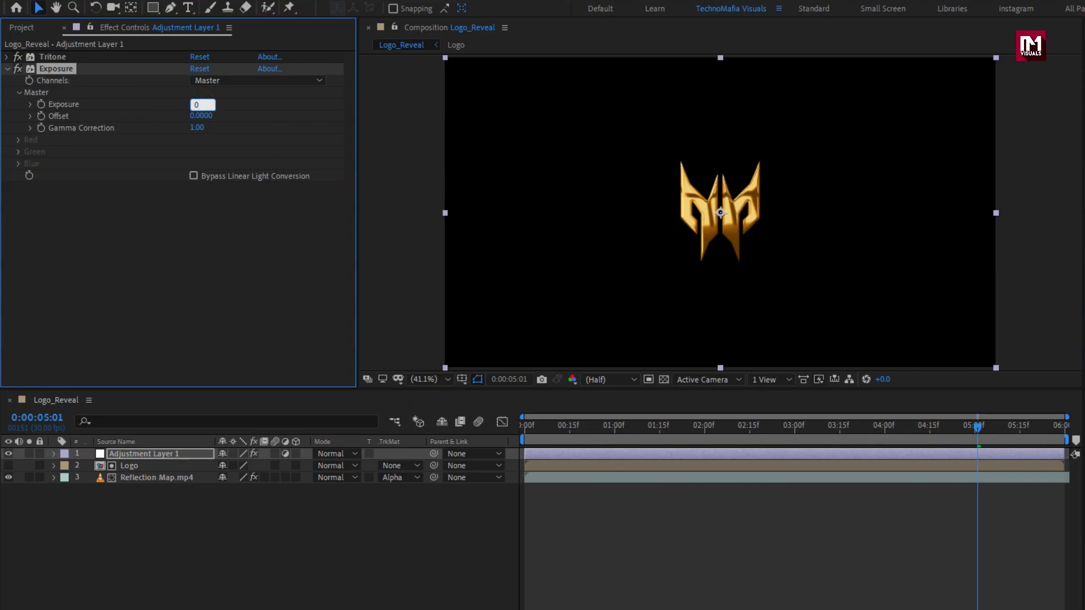
{"action": "key", "text": "Return"}
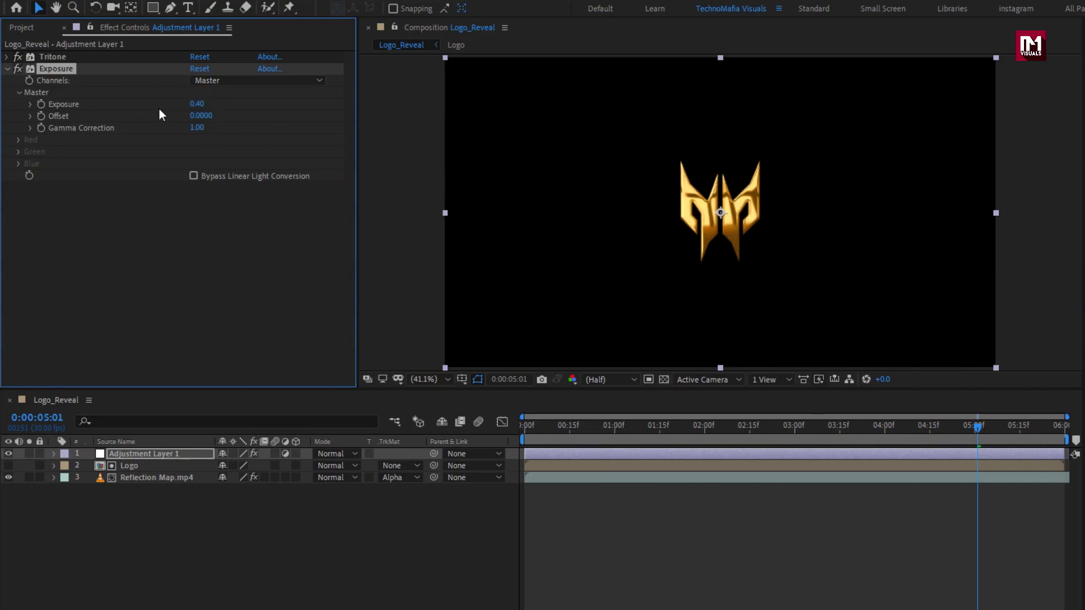
{"action": "left_click", "coordinate": [150, 478]}
Pre-compose the adjustment, Logo and reflection layers into 'Glossy logo', then return to frame 0.
{"action": "left_click", "coordinate": [140, 455], "text": "shift"}
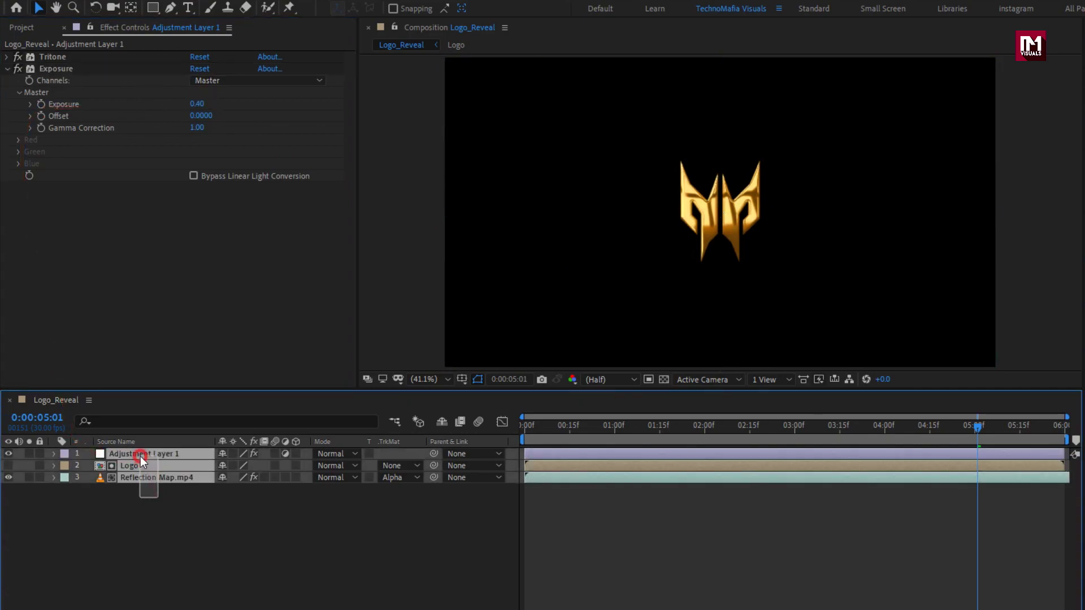
{"action": "right_click", "coordinate": [140, 456]}
{"action": "left_click", "coordinate": [173, 395]}
{"action": "type", "text": "G"}
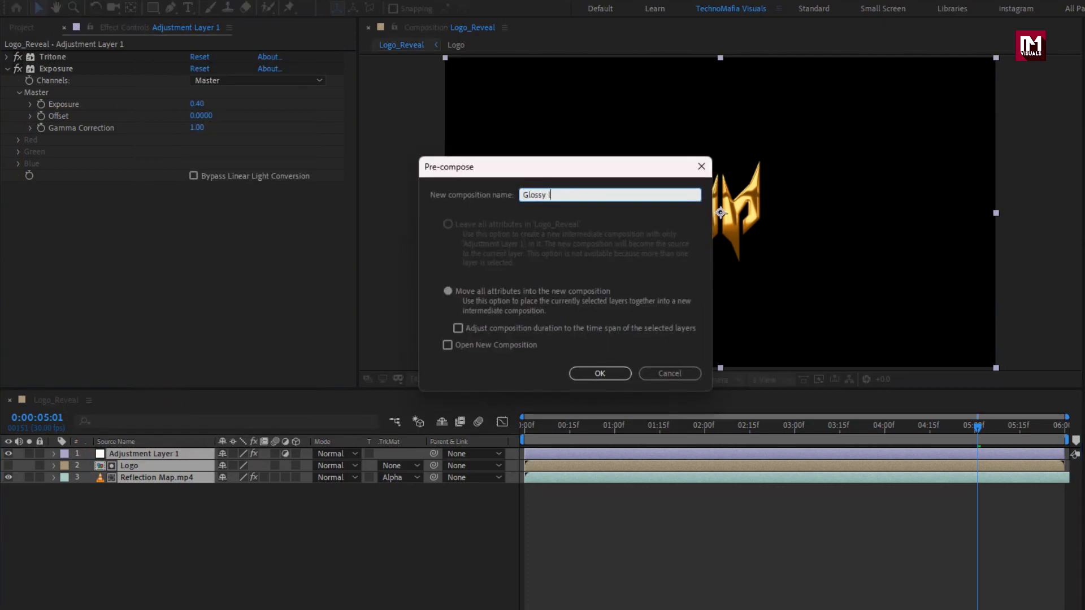
{"action": "type", "text": "lossy logo"}
{"action": "left_click", "coordinate": [582, 378]}
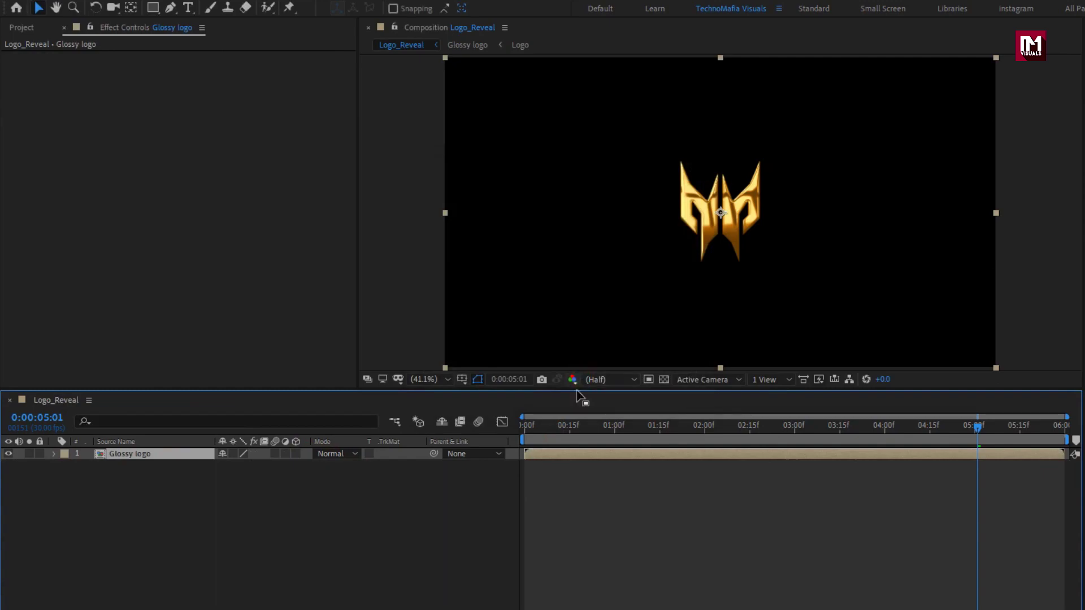
{"action": "left_click", "coordinate": [527, 424]}
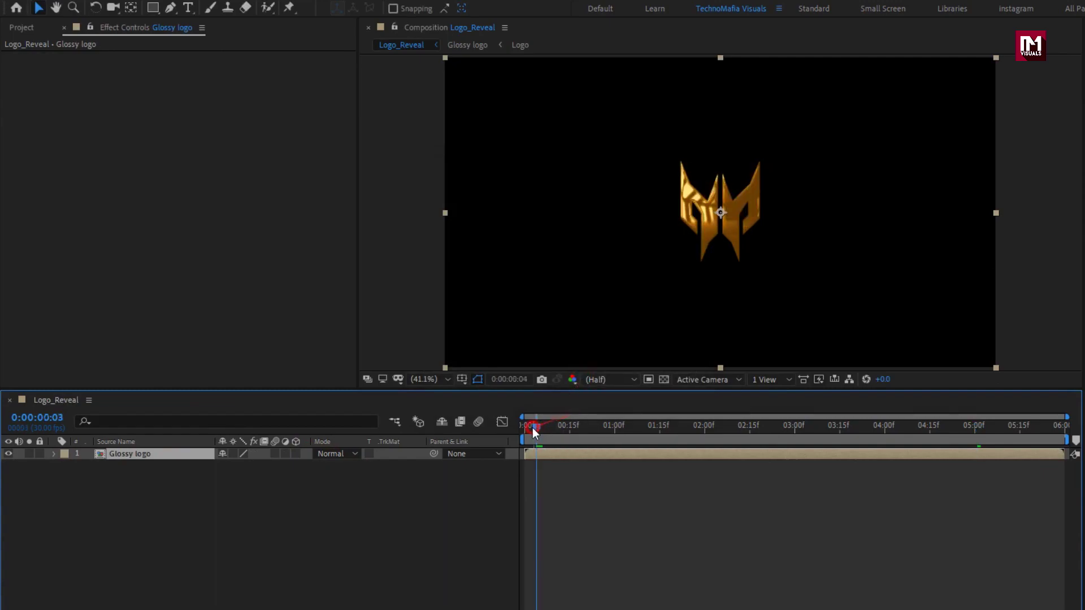
{"action": "double_click", "coordinate": [881, 49]}
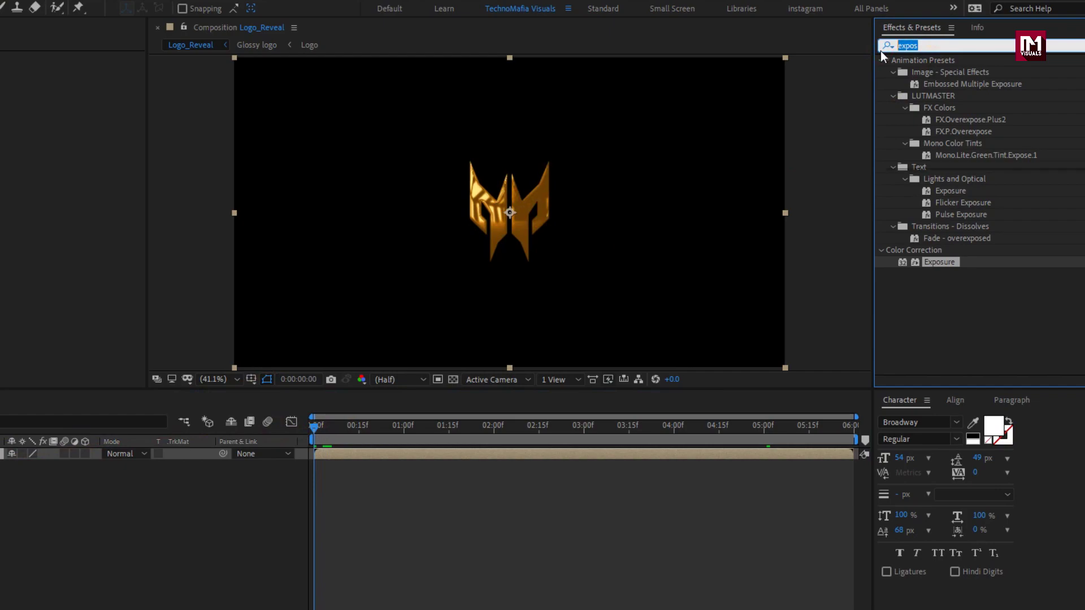
Apply CC Light Sweep to the logo with Smooth shape and Cutout light reception.
{"action": "type", "text": "cc lig"}
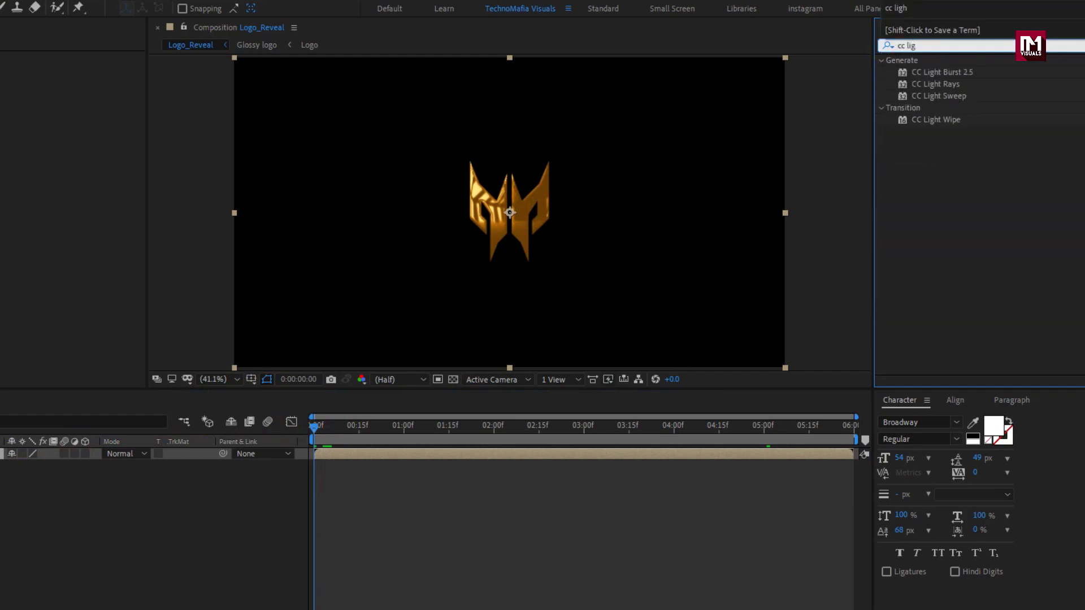
{"action": "double_click", "coordinate": [938, 96]}
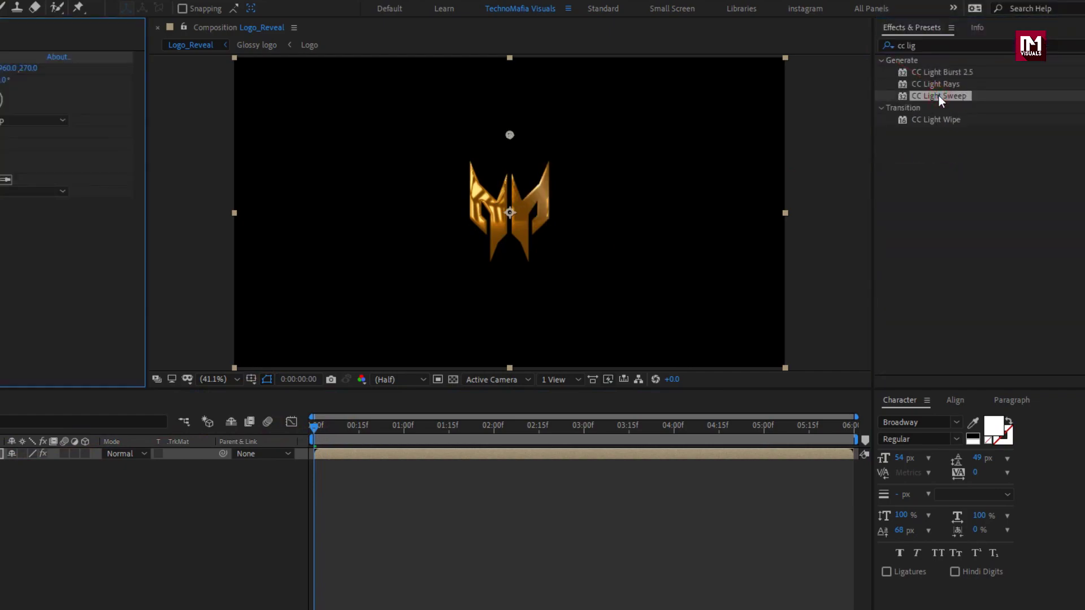
{"action": "left_click", "coordinate": [53, 119]}
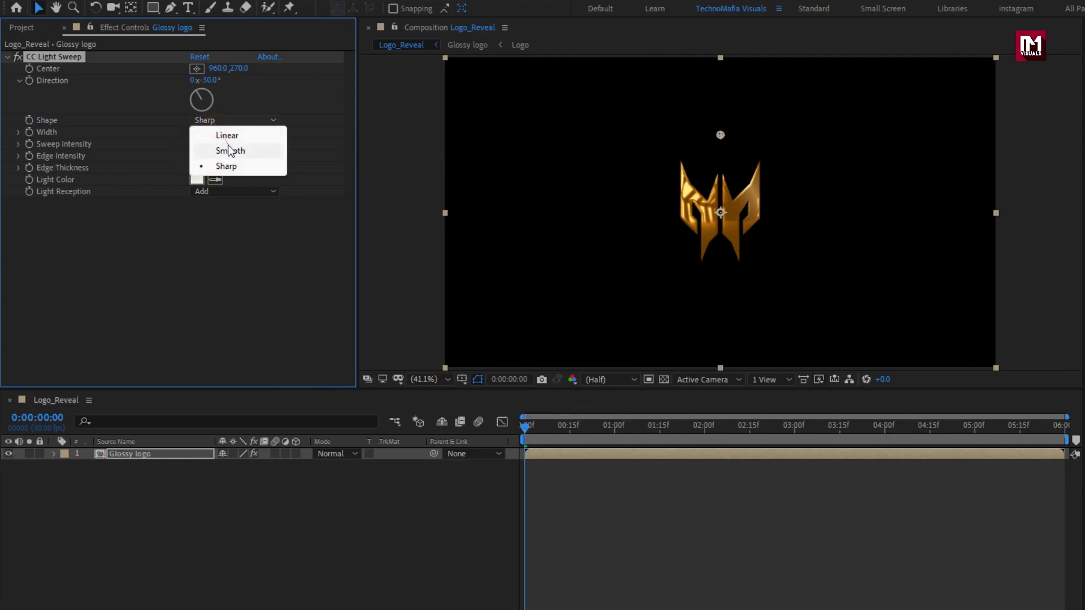
{"action": "left_click", "coordinate": [68, 150]}
{"action": "left_click", "coordinate": [221, 191]}
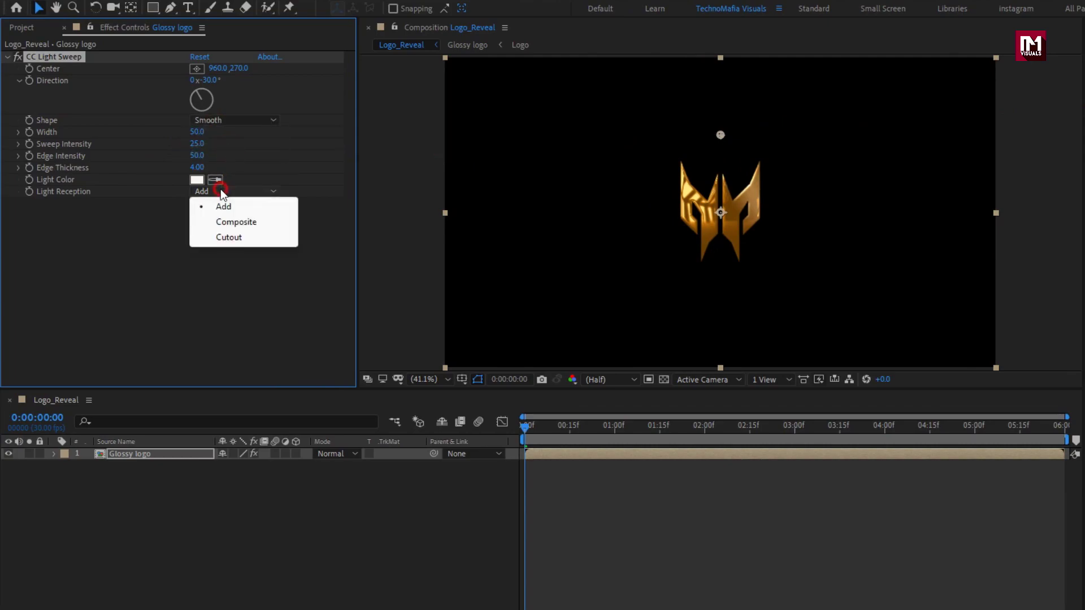
{"action": "left_click", "coordinate": [224, 237]}
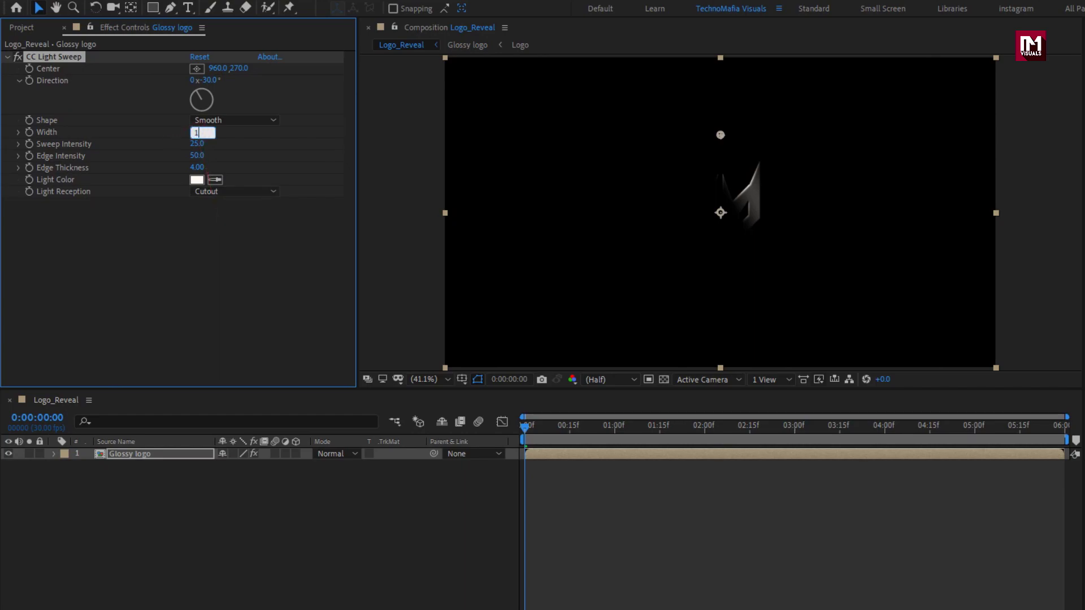
Set light sweep width 100, sweep intensity 1, edge intensity 100 and edge thickness 2.
{"action": "type", "text": "100"}
{"action": "key", "text": "Return"}
{"action": "left_click", "coordinate": [201, 145]}
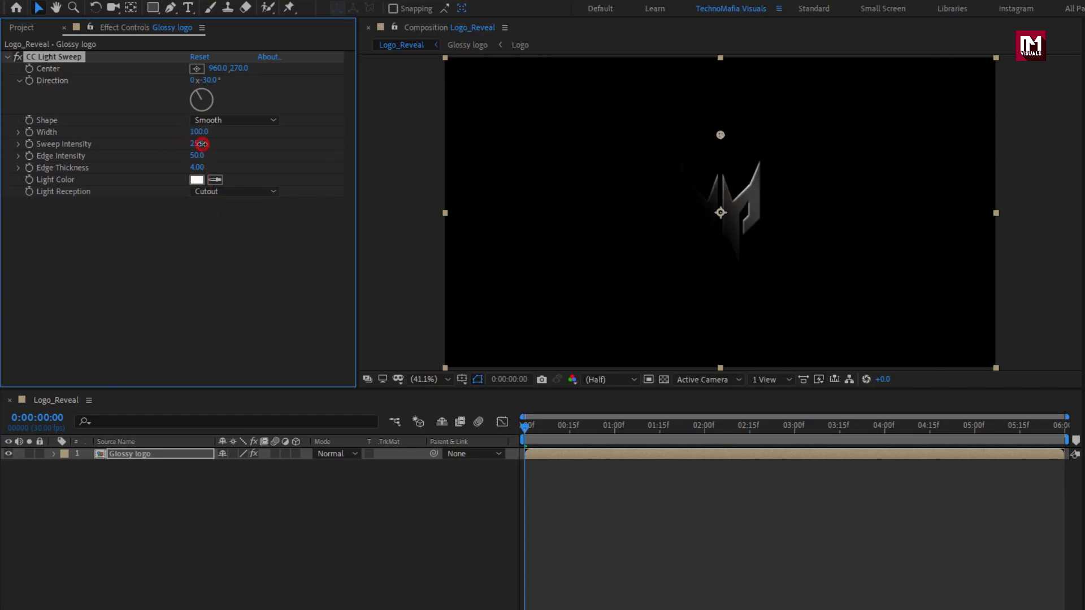
{"action": "key", "text": "Return"}
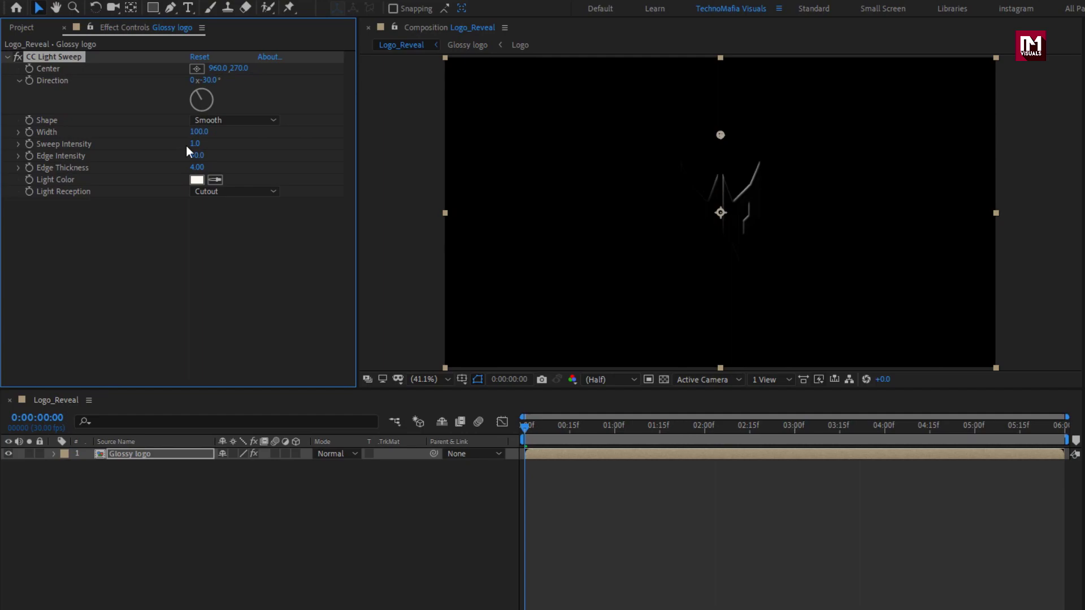
{"action": "left_click", "coordinate": [198, 156]}
{"action": "type", "text": "100"}
{"action": "key", "text": "Return"}
{"action": "left_click", "coordinate": [191, 167]}
{"action": "type", "text": "4"}
{"action": "key", "text": "Return"}
Keyframe the sweep Center X at about 442 at 0:00 and 1227 at 1:20.
{"action": "left_click_drag", "start_coordinate": [211, 70], "coordinate": [85, 70]}
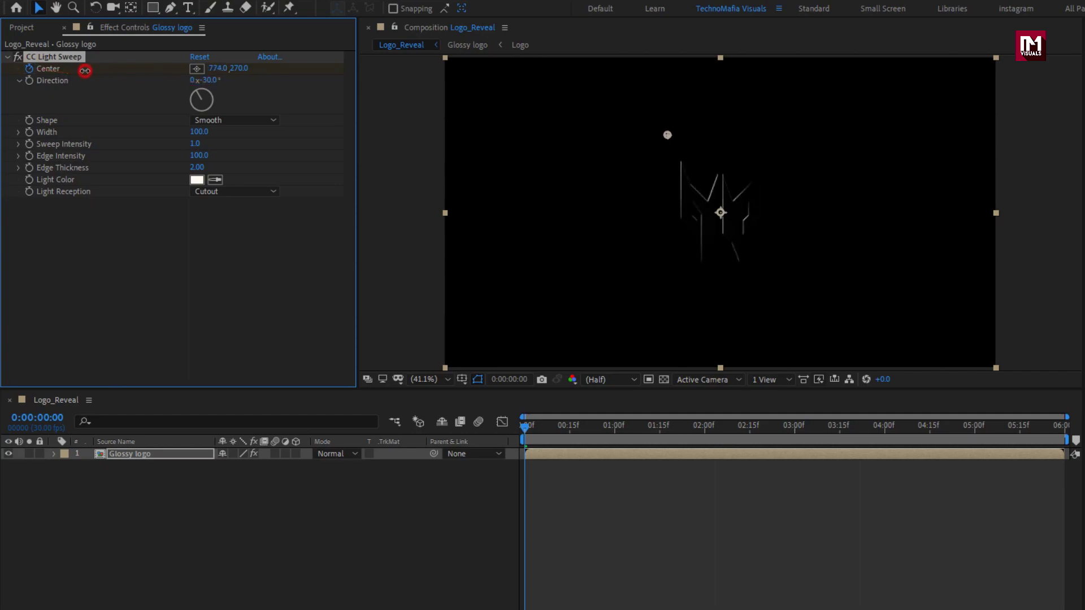
{"action": "left_click_drag", "start_coordinate": [194, 69], "coordinate": [87, 74]}
{"action": "left_click_drag", "start_coordinate": [214, 69], "coordinate": [120, 69]}
{"action": "mouse_move", "coordinate": [113, 69]}
{"action": "left_mouse_down"}
{"action": "mouse_move", "coordinate": [99, 68]}
{"action": "mouse_move", "coordinate": [122, 68]}
{"action": "left_mouse_up"}
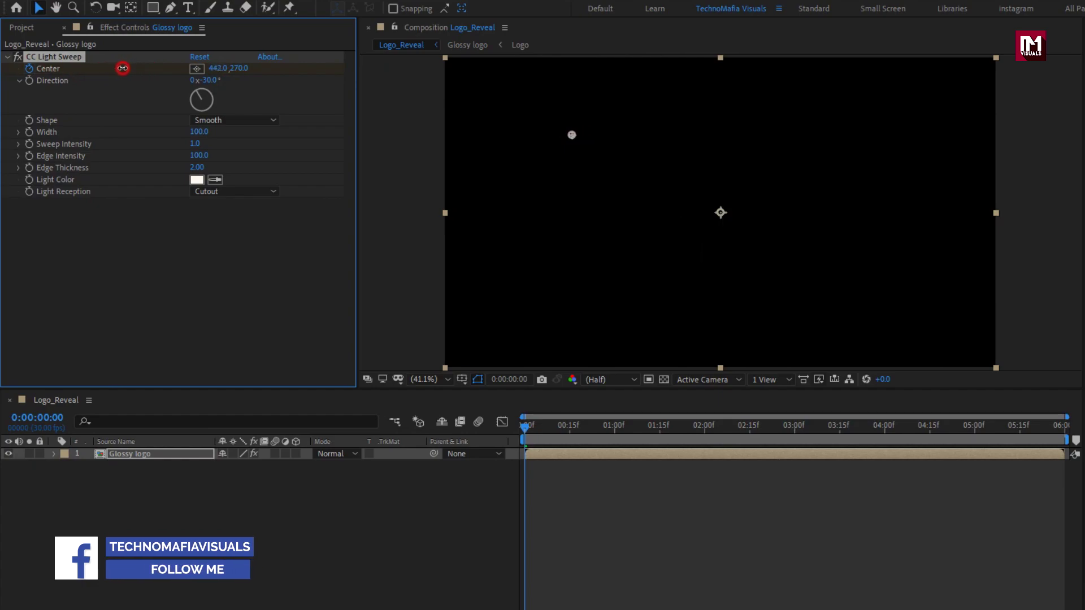
{"action": "left_click_drag", "start_coordinate": [551, 429], "coordinate": [676, 435]}
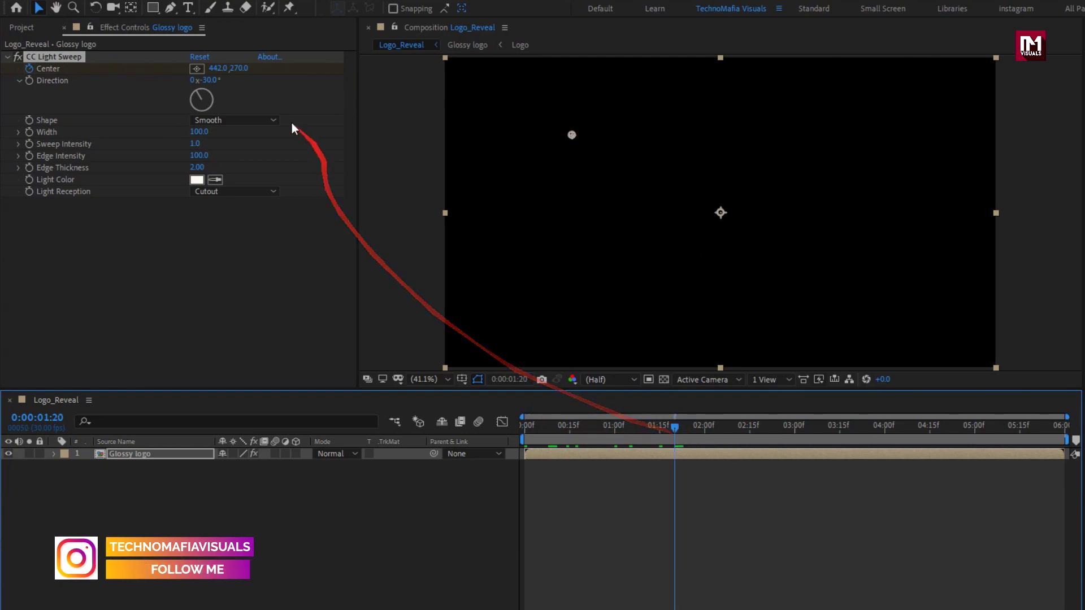
{"action": "left_click_drag", "start_coordinate": [218, 69], "coordinate": [771, 80]}
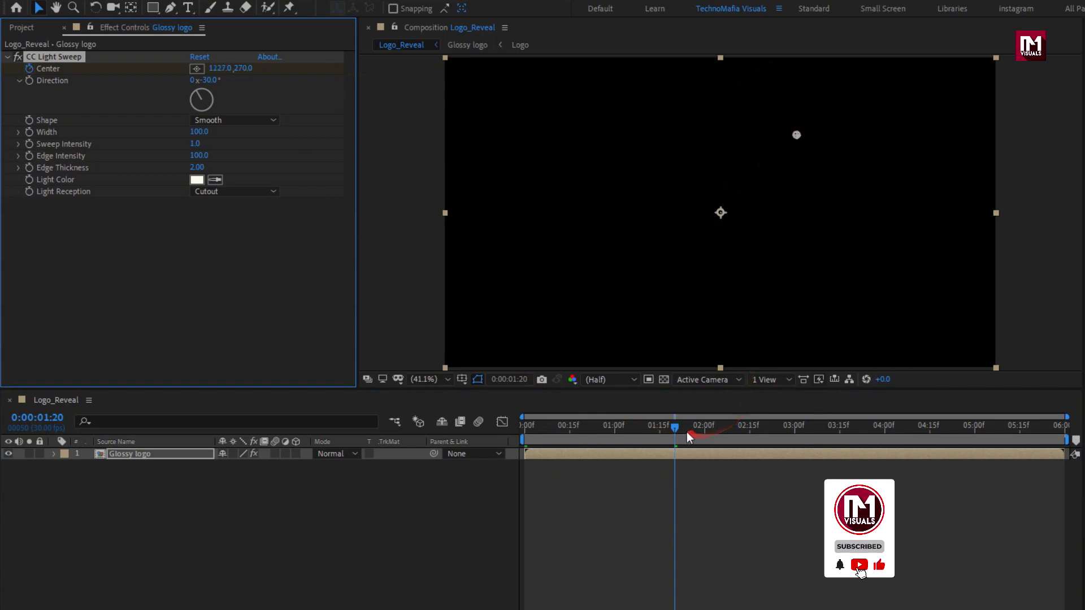
Keyframe the sweep Center X at 434 at 3:20 and 1273 at 5:20.
{"action": "left_click_drag", "start_coordinate": [685, 432], "coordinate": [854, 430]}
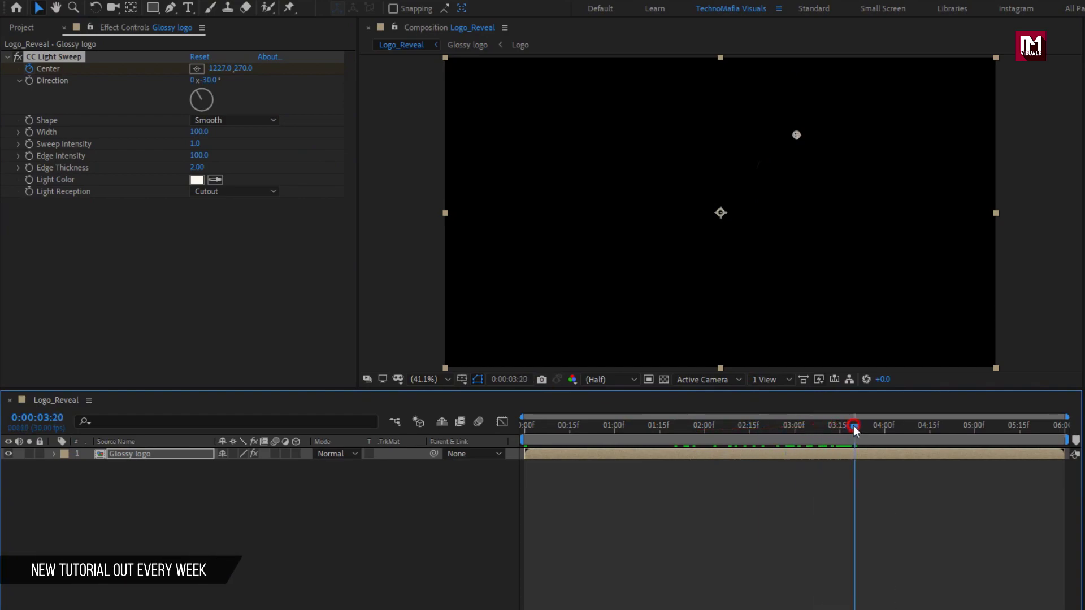
{"action": "left_click_drag", "start_coordinate": [219, 68], "coordinate": [37, 68]}
{"action": "left_click_drag", "start_coordinate": [218, 68], "coordinate": [56, 68]}
{"action": "left_click_drag", "start_coordinate": [213, 70], "coordinate": [23, 70]}
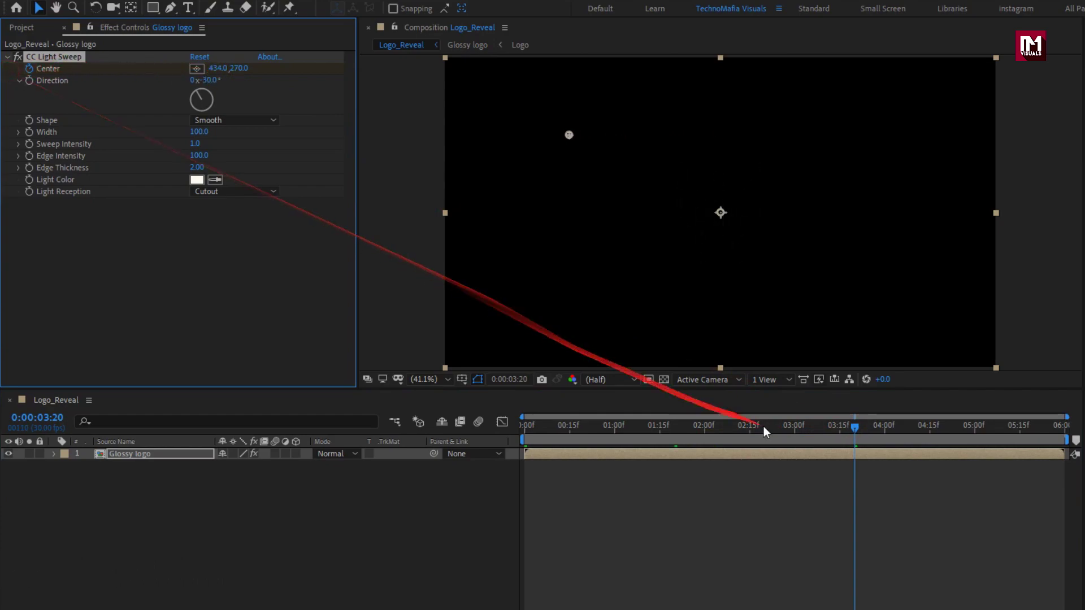
{"action": "left_click_drag", "start_coordinate": [856, 428], "coordinate": [1036, 431]}
{"action": "left_click", "coordinate": [219, 68]}
{"action": "left_click_drag", "start_coordinate": [219, 67], "coordinate": [812, 74]}
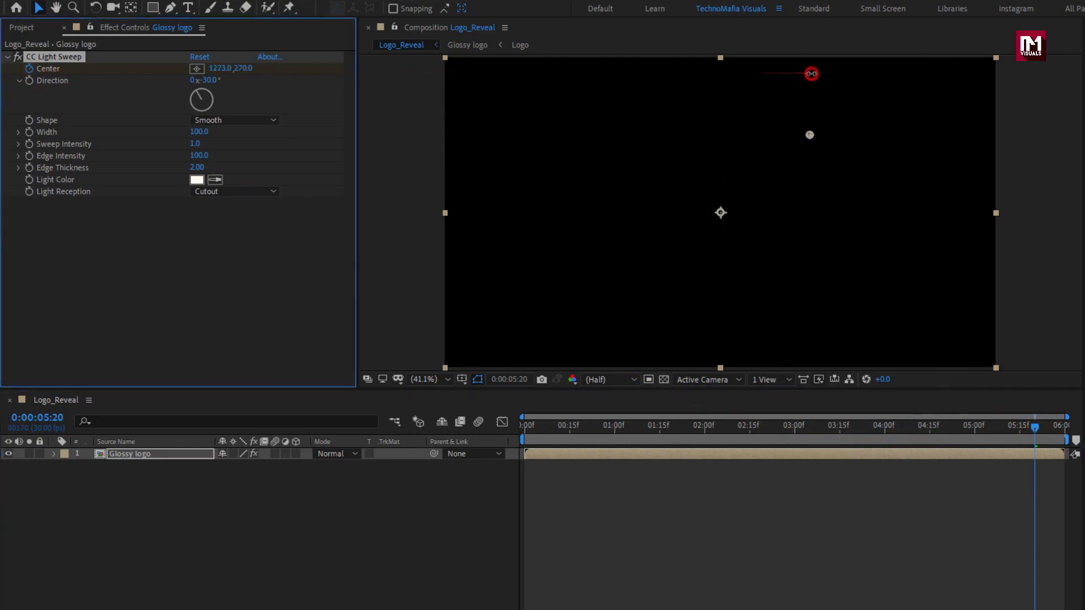
{"action": "left_click_drag", "start_coordinate": [1016, 429], "coordinate": [983, 431]}
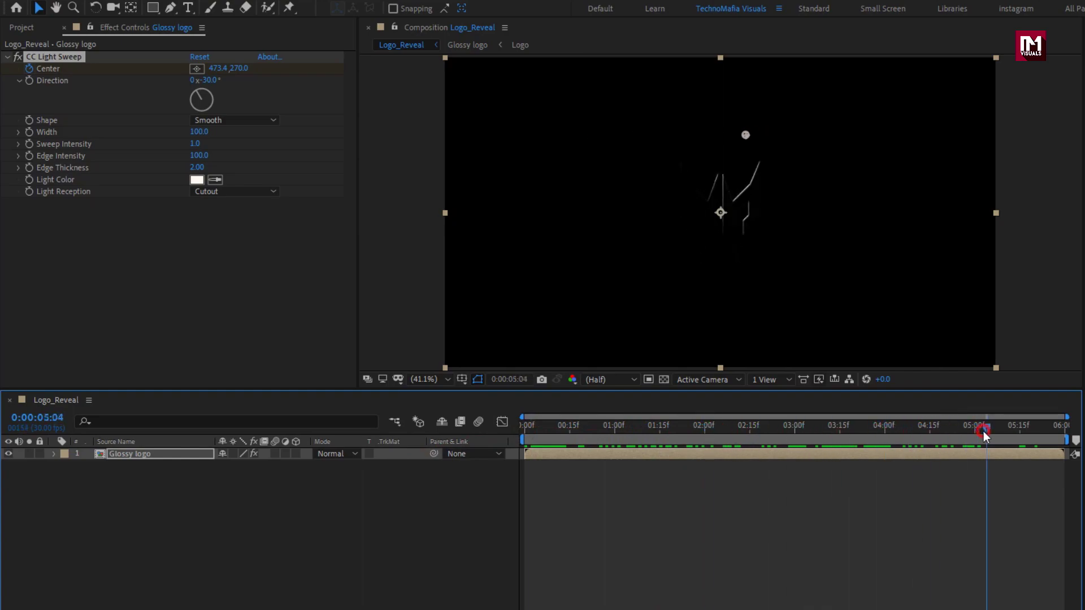
Add Background Smoke.mp4 beneath the logo and scale it to 55%.
{"action": "left_click", "coordinate": [21, 29]}
{"action": "left_click_drag", "start_coordinate": [48, 168], "coordinate": [137, 493]}
{"action": "key", "text": "s"}
{"action": "key", "text": "s"}
{"action": "left_click_drag", "start_coordinate": [251, 477], "coordinate": [227, 479]}
{"action": "left_click", "coordinate": [161, 467]}
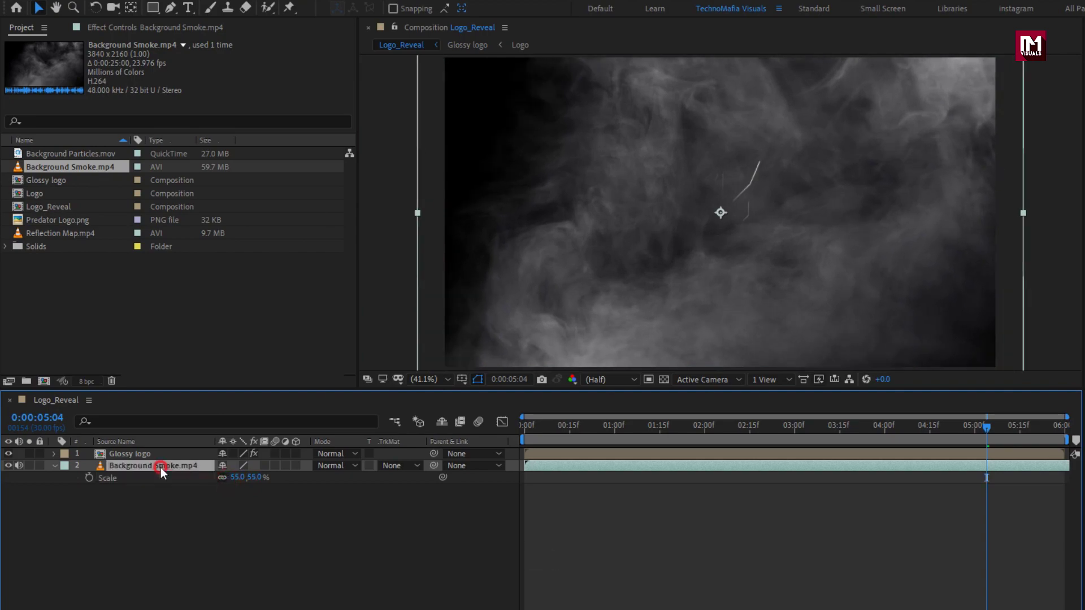
{"action": "left_click", "coordinate": [55, 466]}
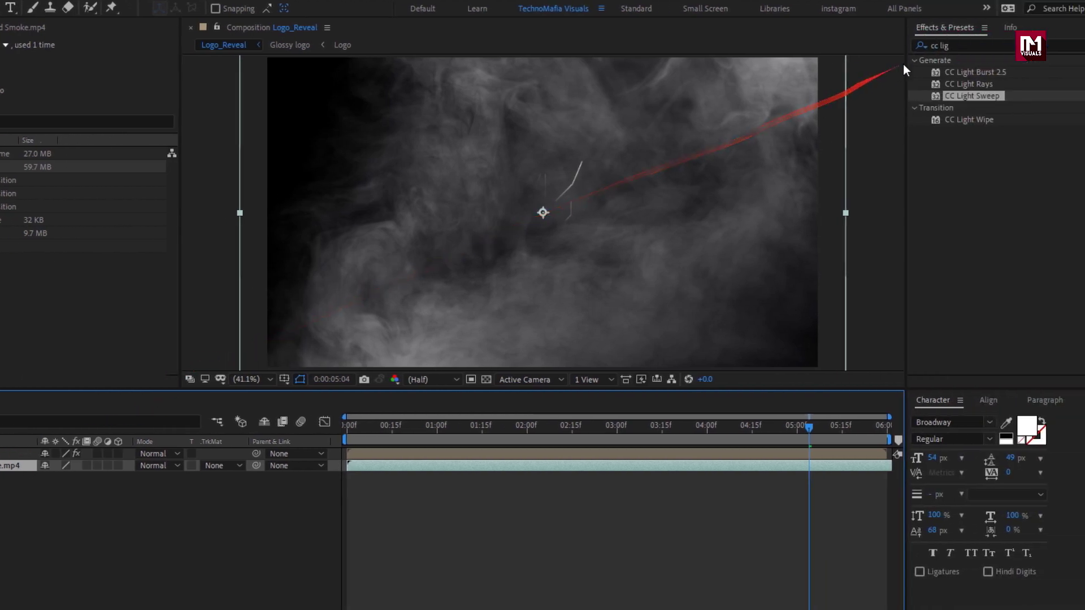
Apply Curves to the smoke and pull the top point down to darken it heavily.
{"action": "left_click", "coordinate": [948, 46]}
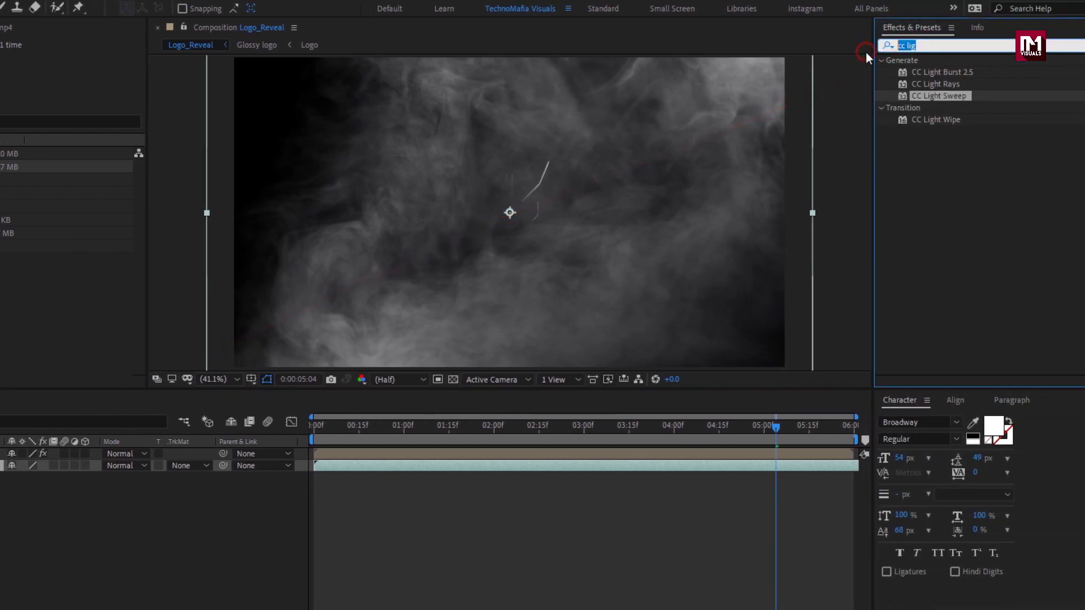
{"action": "type", "text": "curv"}
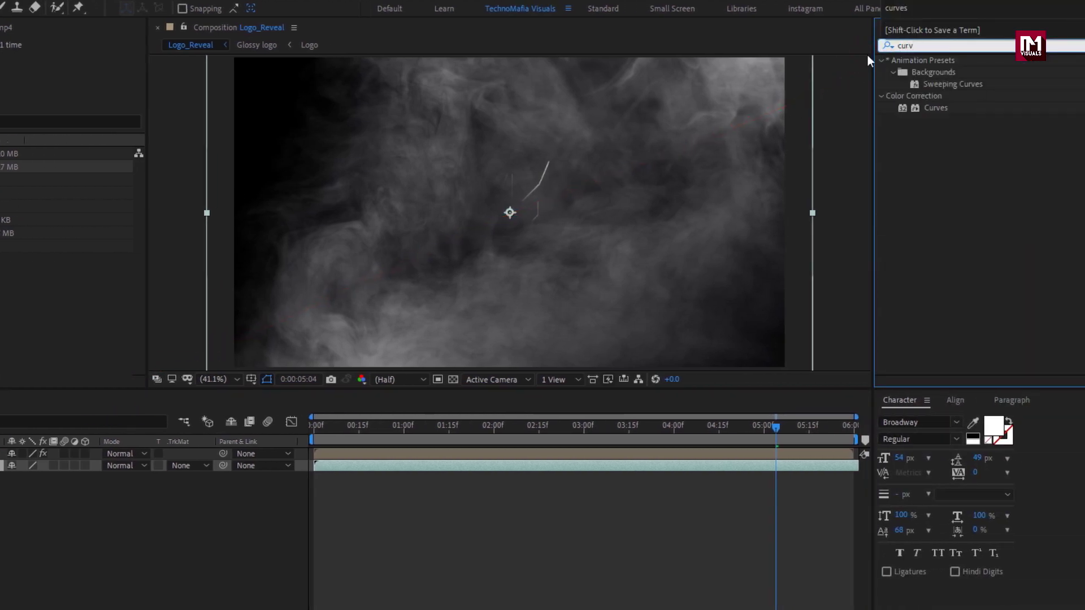
{"action": "double_click", "coordinate": [935, 108]}
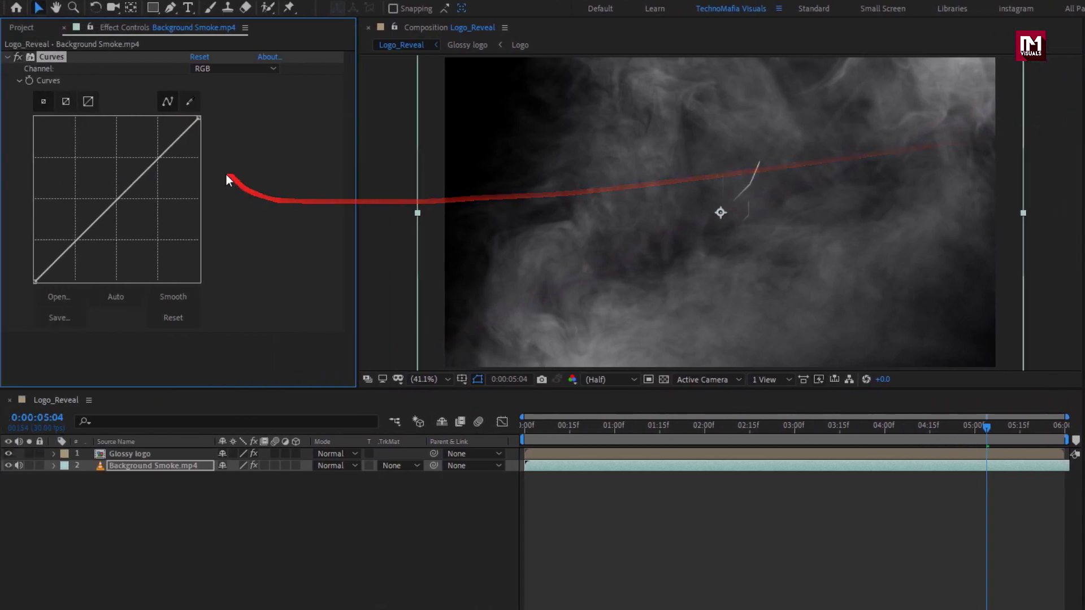
{"action": "left_click_drag", "start_coordinate": [195, 118], "coordinate": [198, 240]}
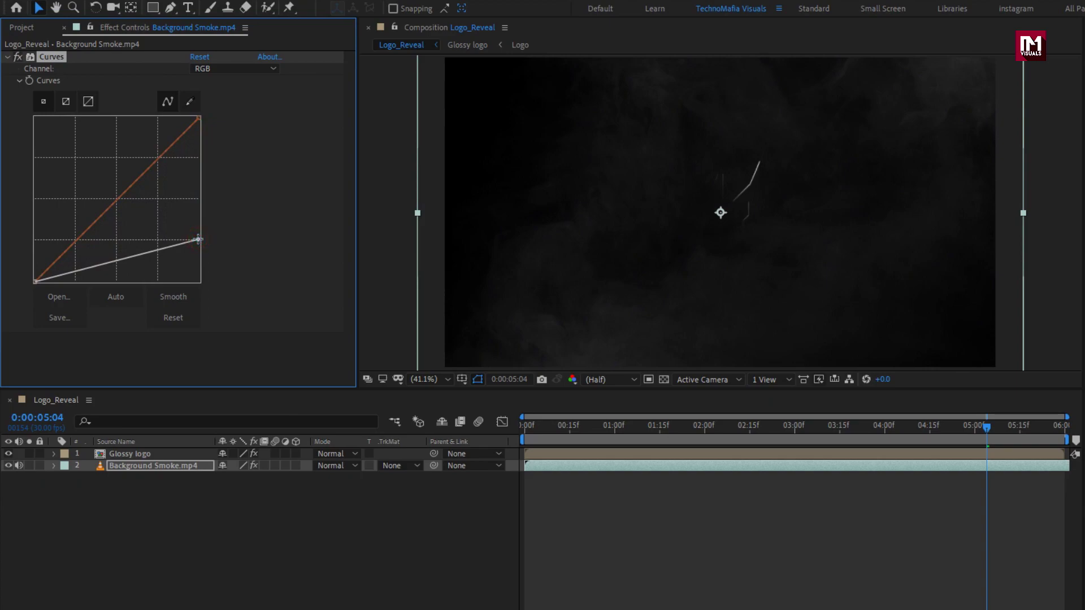
{"action": "left_click_drag", "start_coordinate": [525, 429], "coordinate": [943, 421]}
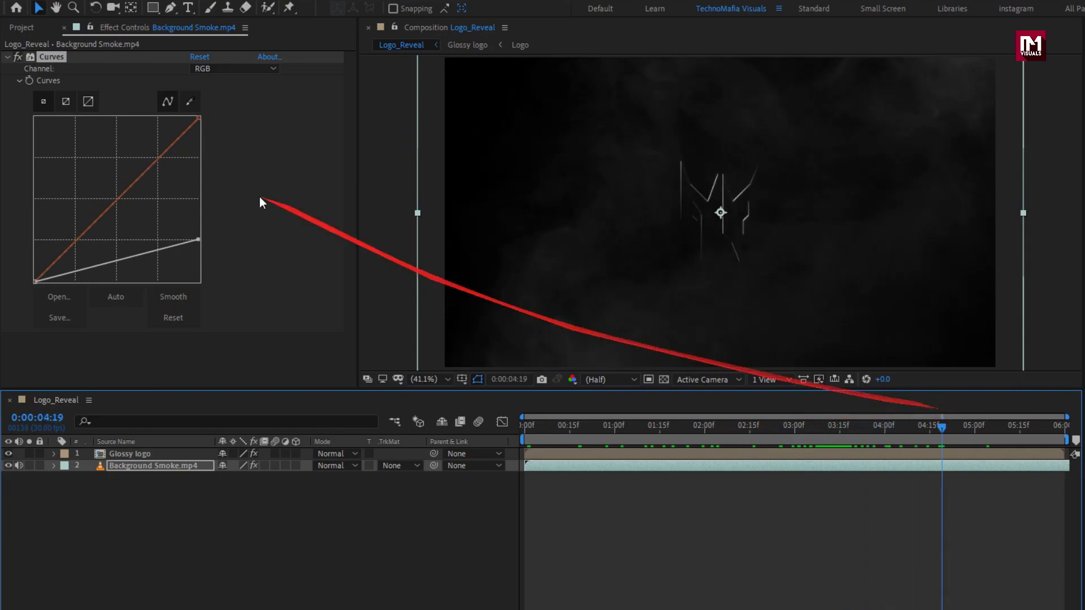
{"action": "left_click", "coordinate": [21, 27]}
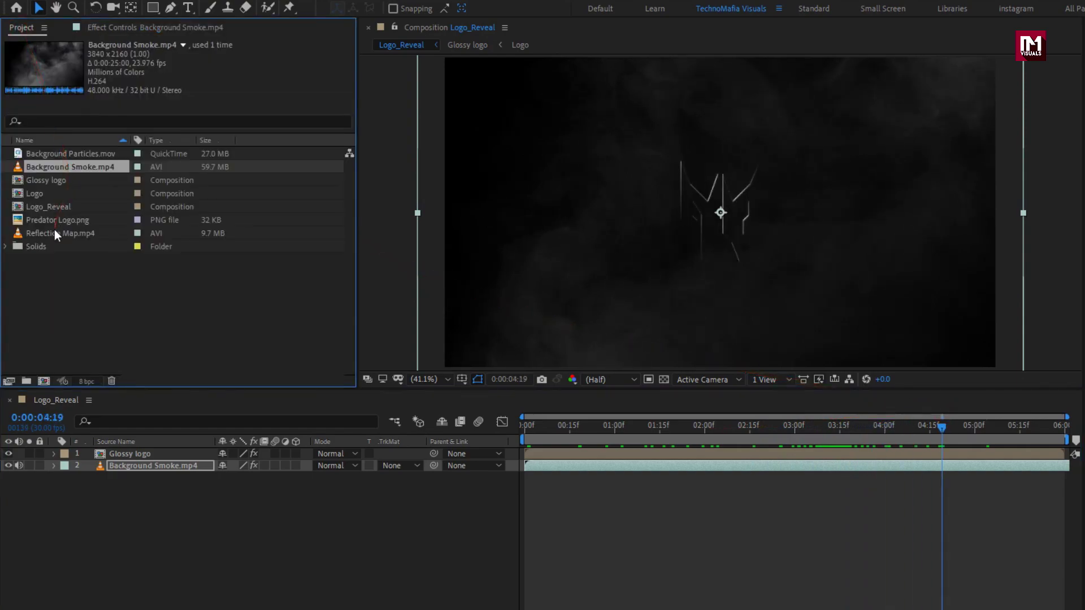
Add Background Particles.mov between the logo and smoke layers and apply Tint to it.
{"action": "left_click_drag", "start_coordinate": [61, 156], "coordinate": [168, 458]}
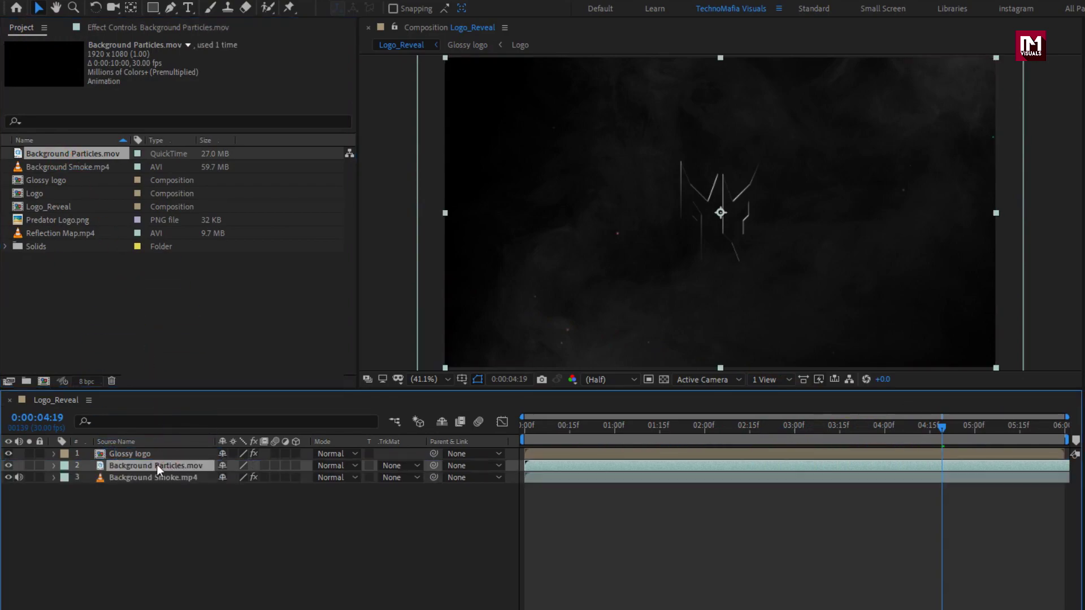
{"action": "left_click", "coordinate": [995, 45]}
{"action": "type", "text": "tint"}
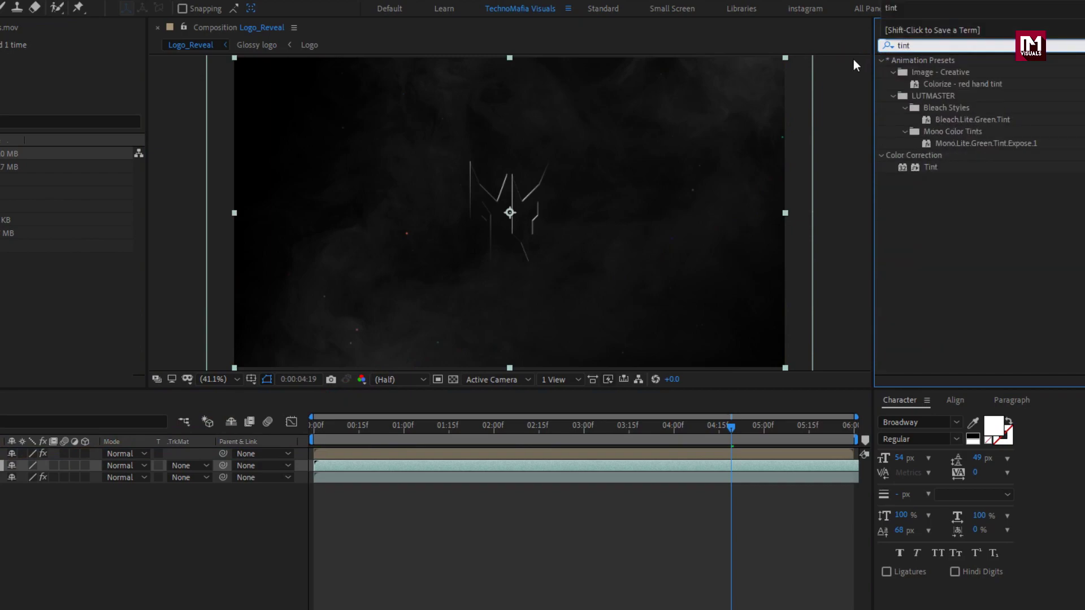
{"action": "double_click", "coordinate": [931, 168]}
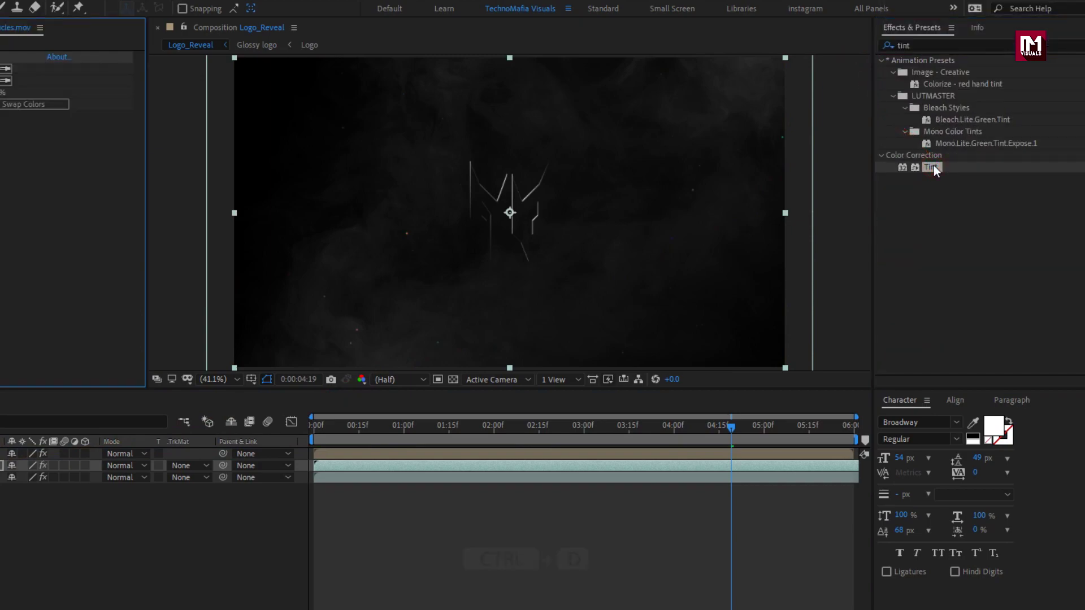
Duplicate the Background Particles layer and rotate it to -67°.
{"action": "left_click", "coordinate": [141, 470]}
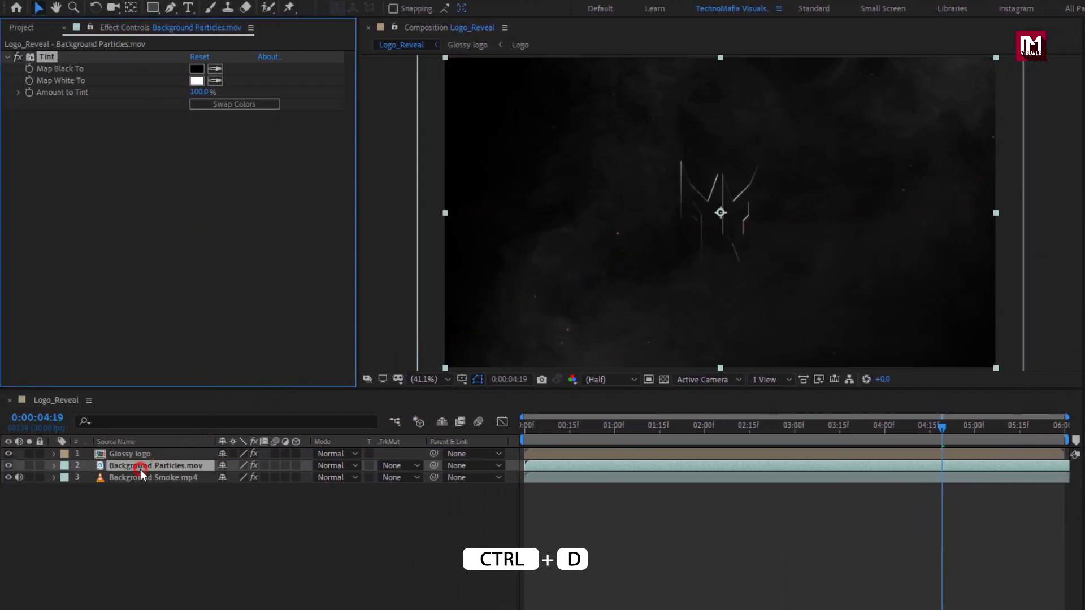
{"action": "key", "text": "ctrl+d"}
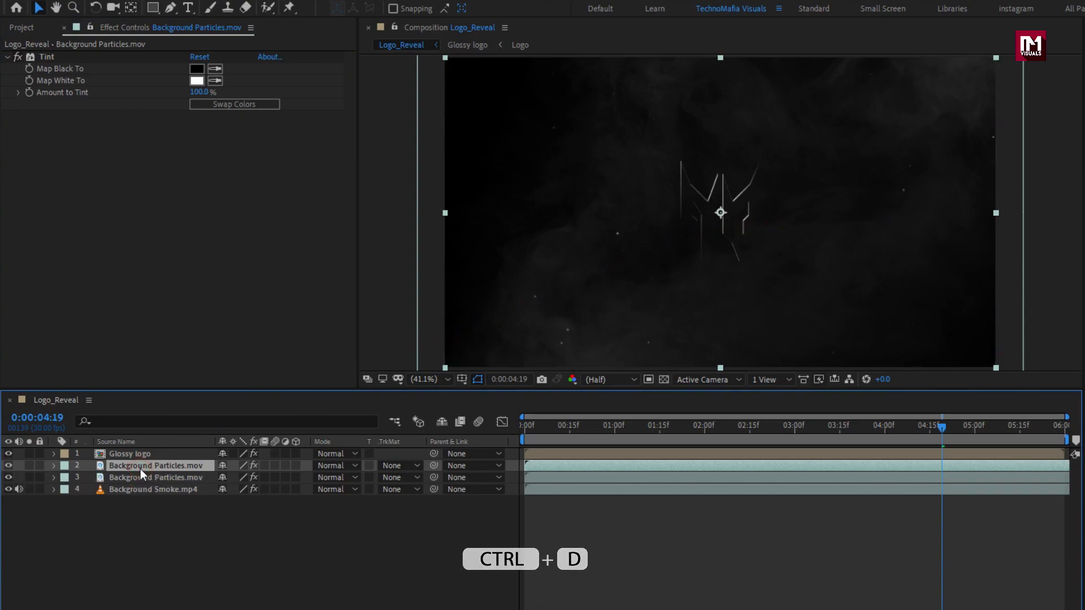
{"action": "key", "text": "r"}
{"action": "left_click_drag", "start_coordinate": [241, 477], "coordinate": [197, 480]}
{"action": "left_click_drag", "start_coordinate": [532, 429], "coordinate": [750, 428]}
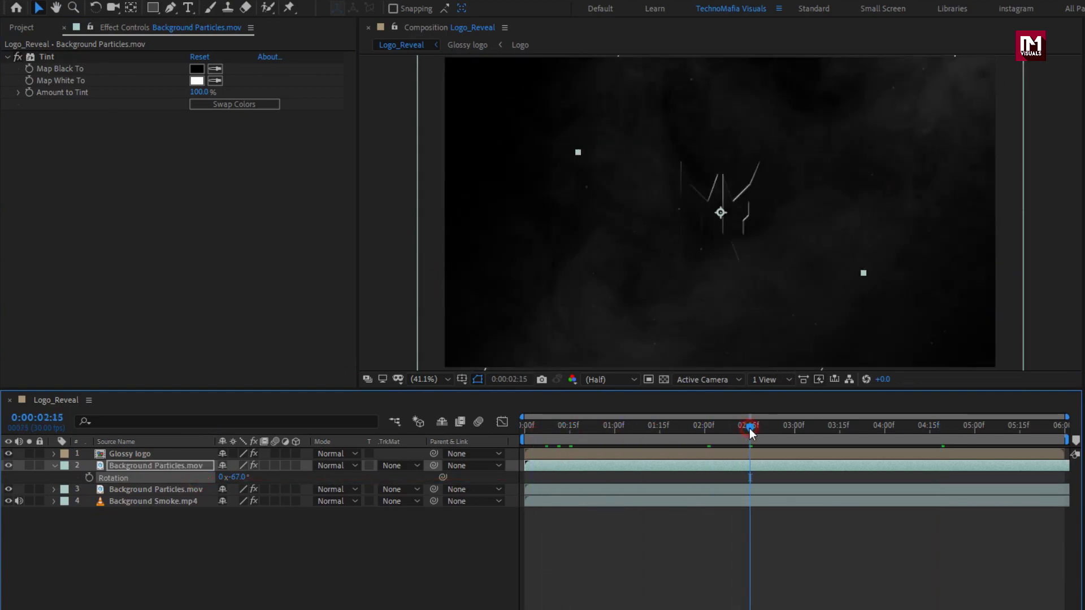
Set both Background Particles layers to the Add blending mode.
{"action": "left_click", "coordinate": [320, 465]}
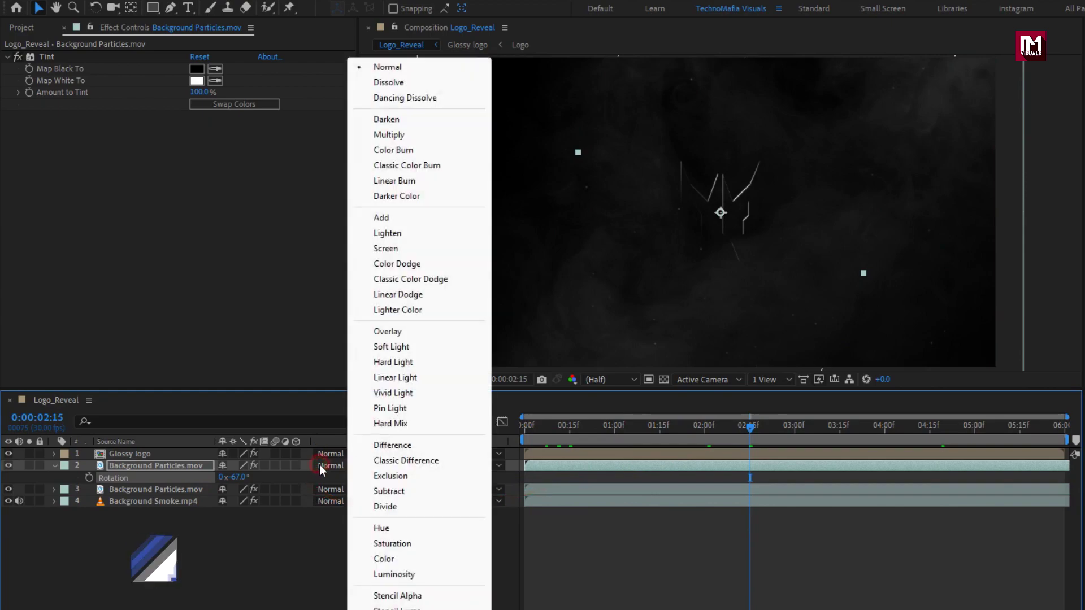
{"action": "left_click", "coordinate": [387, 218]}
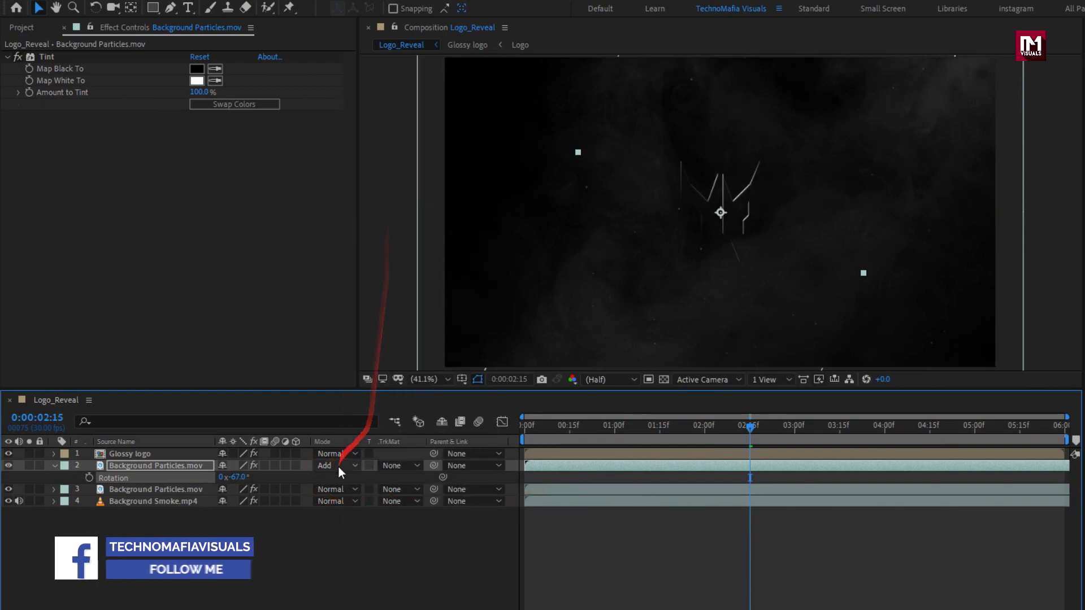
{"action": "left_click", "coordinate": [331, 489]}
{"action": "left_click", "coordinate": [385, 221]}
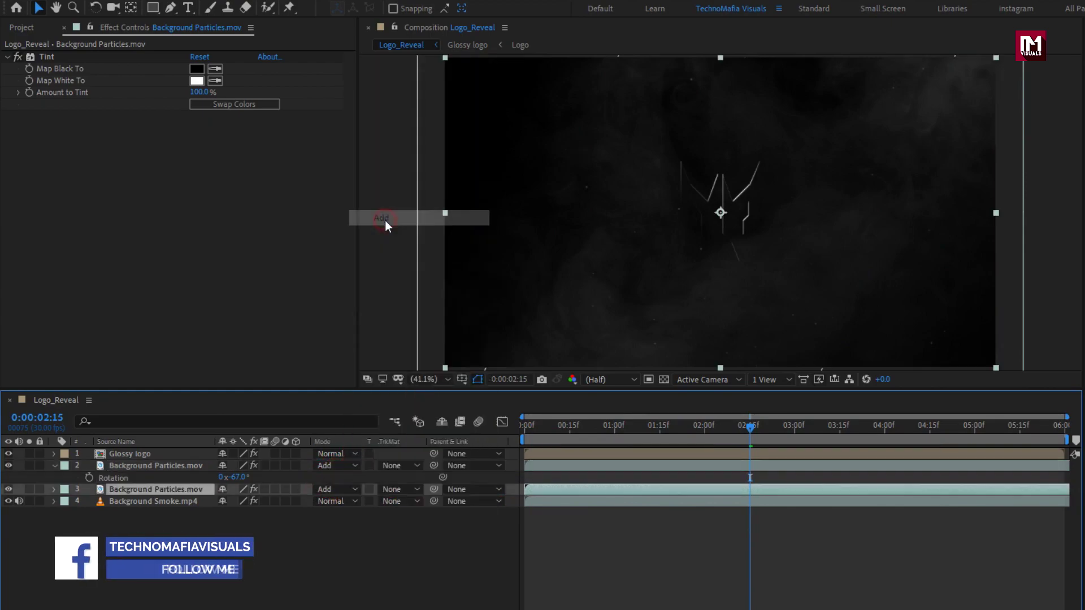
Collapse layer 2 and add the Logo comp from the Project panel into Logo_Reveal.
{"action": "left_click", "coordinate": [55, 466]}
{"action": "left_click", "coordinate": [28, 34]}
{"action": "left_click_drag", "start_coordinate": [49, 193], "coordinate": [130, 448]}
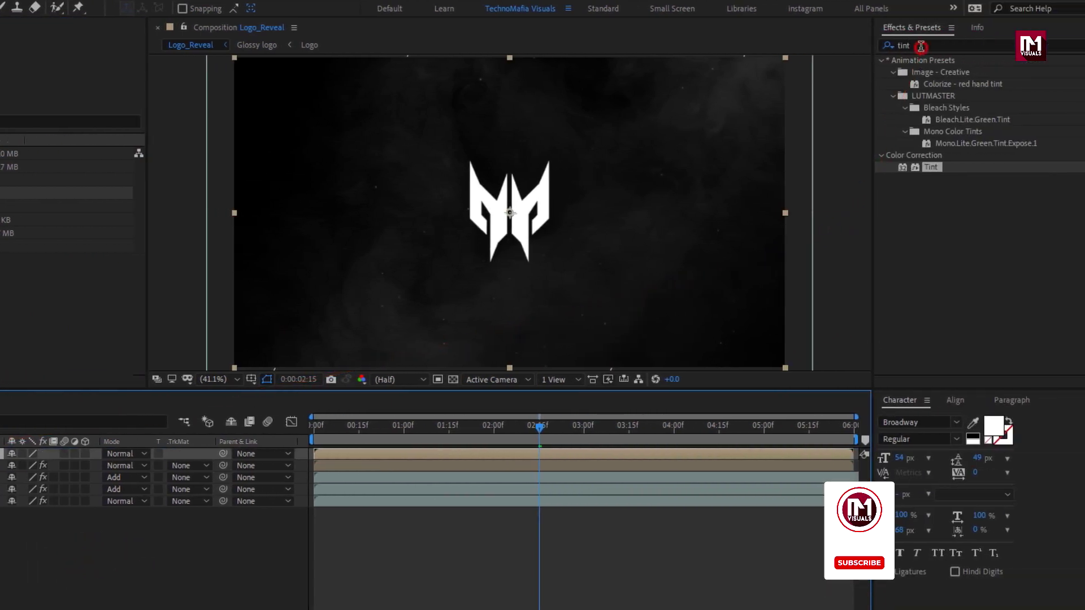
Apply the CC Glass effect to the Logo layer.
{"action": "left_click", "coordinate": [1062, 46]}
{"action": "type", "text": "cc glas"}
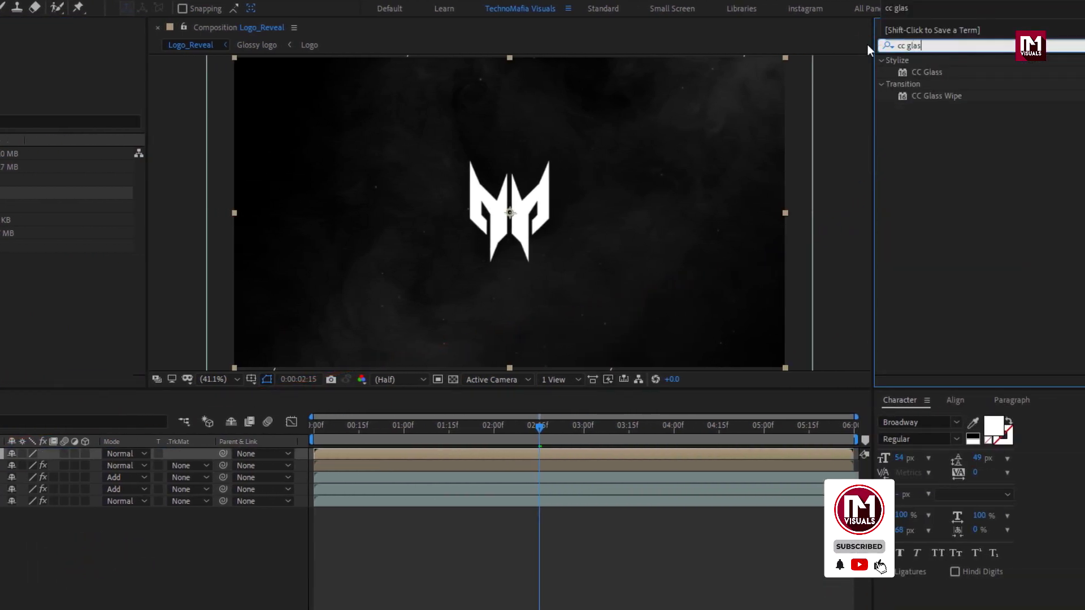
{"action": "double_click", "coordinate": [922, 69]}
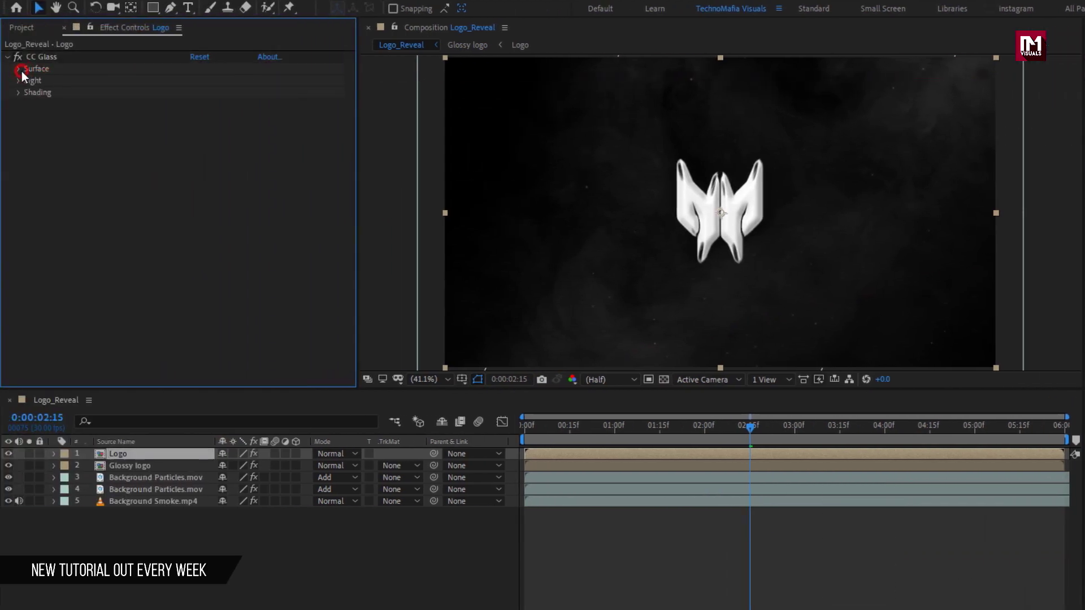
Set CC Glass Surface Softness, Height and Displacement to 0, expanding the Light settings.
{"action": "left_click", "coordinate": [21, 71]}
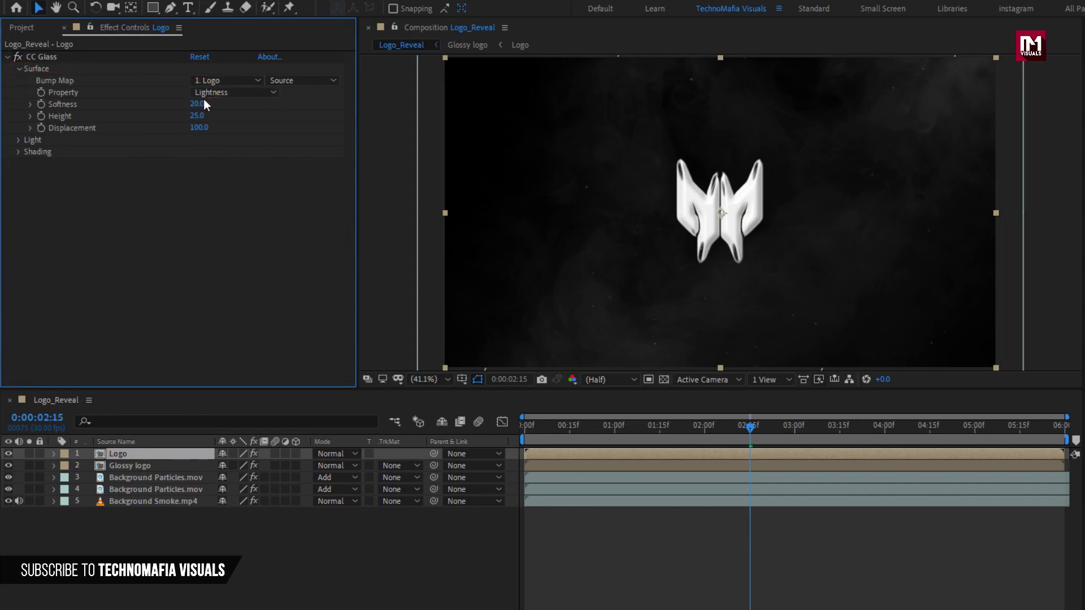
{"action": "key", "text": "Return"}
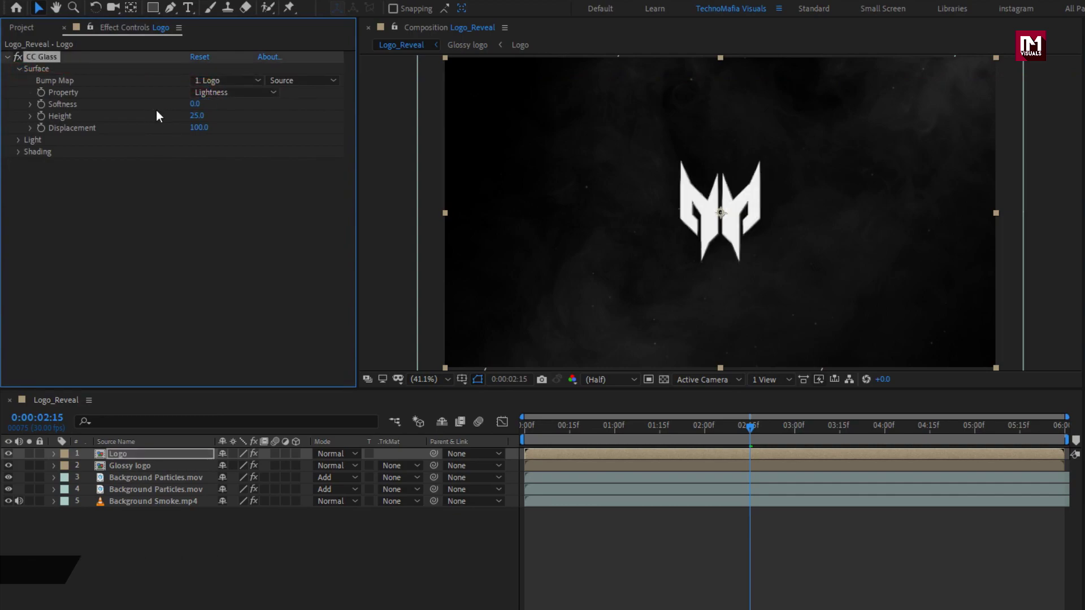
{"action": "left_click", "coordinate": [196, 116]}
{"action": "type", "text": "0"}
{"action": "key", "text": "Return"}
{"action": "left_click", "coordinate": [200, 128]}
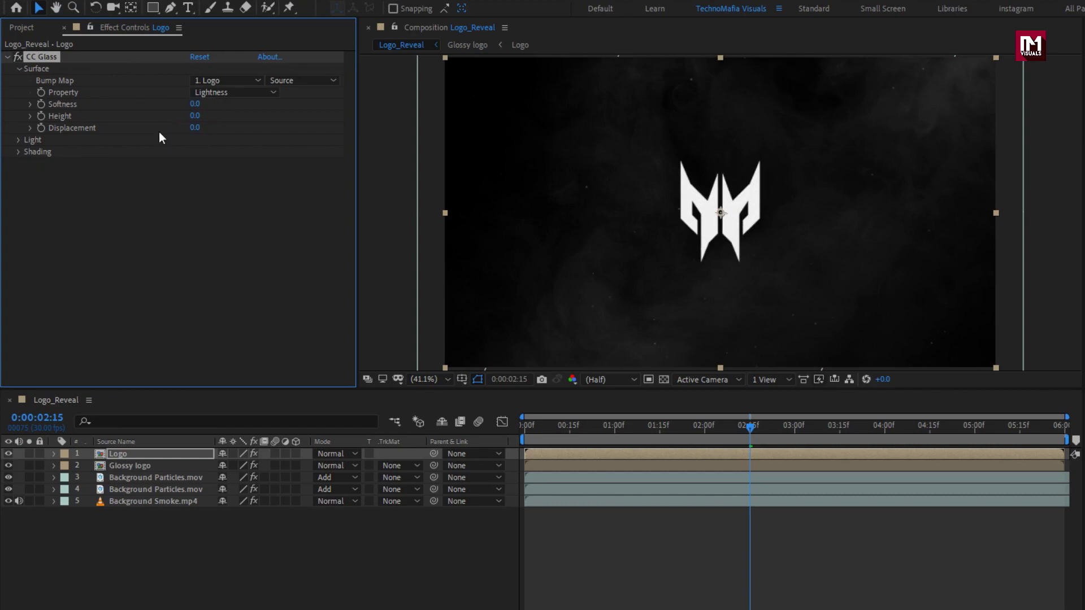
{"action": "left_click", "coordinate": [20, 140]}
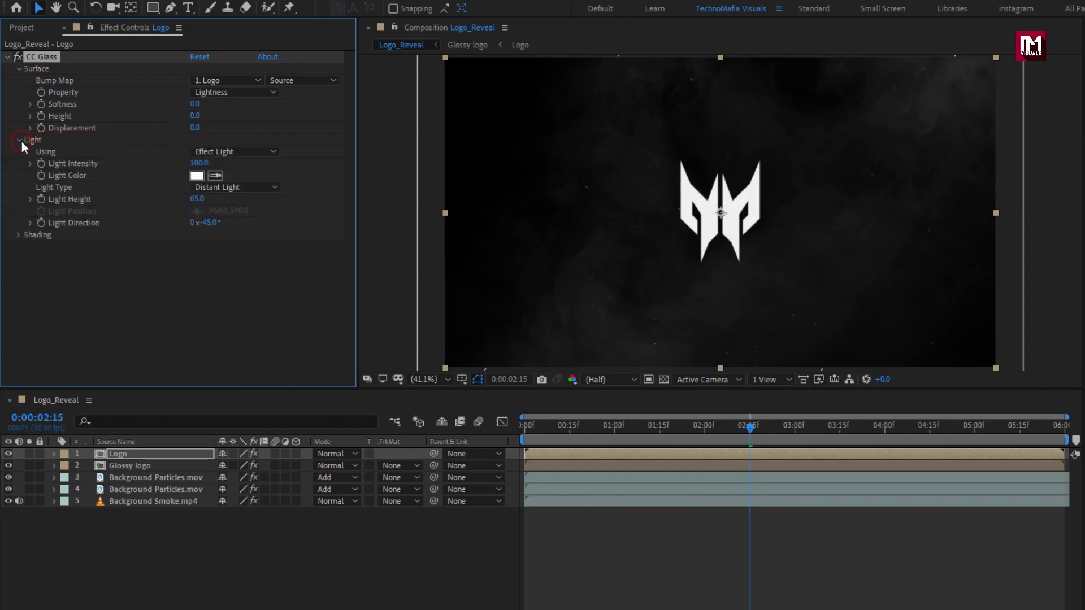
{"action": "left_click_drag", "start_coordinate": [544, 429], "coordinate": [510, 431]}
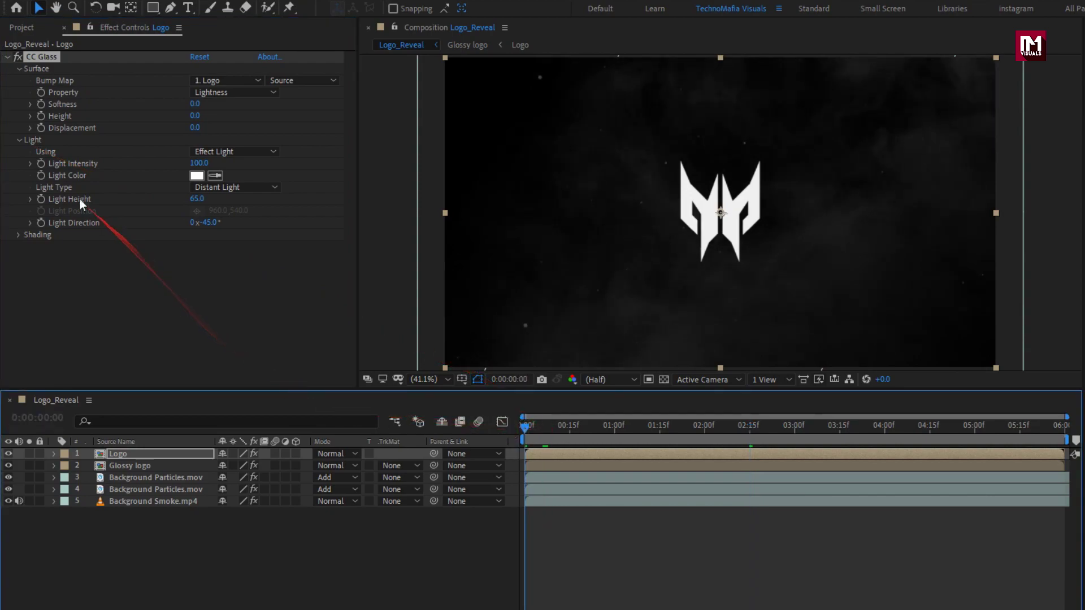
Keyframe CC Glass Light Intensity from 40 at 0s to 300 at 3s.
{"action": "left_click", "coordinate": [39, 165]}
{"action": "left_click", "coordinate": [199, 164]}
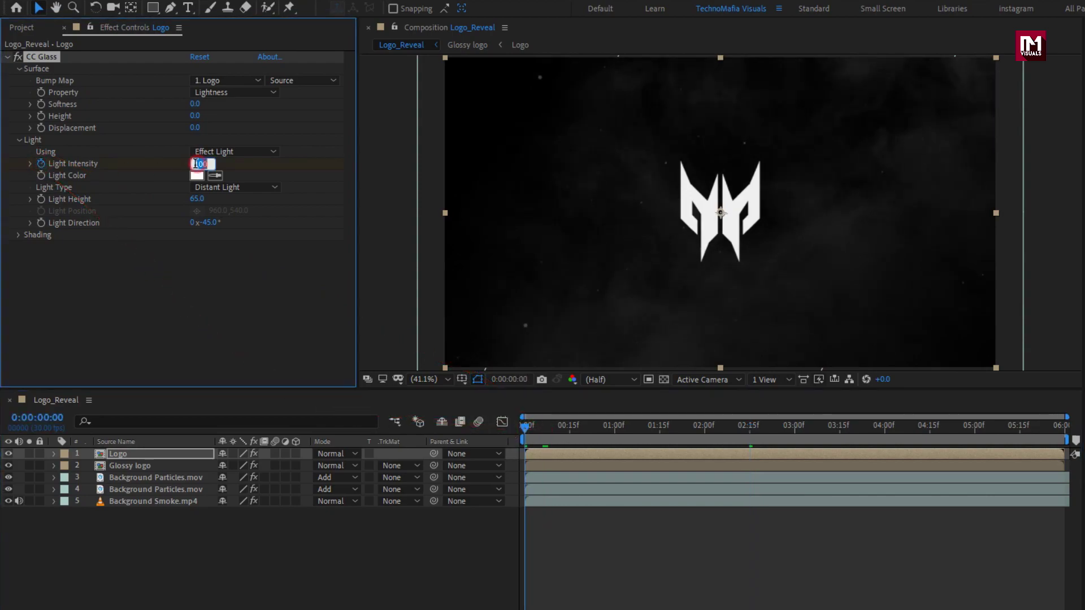
{"action": "type", "text": "40"}
{"action": "key", "text": "Return"}
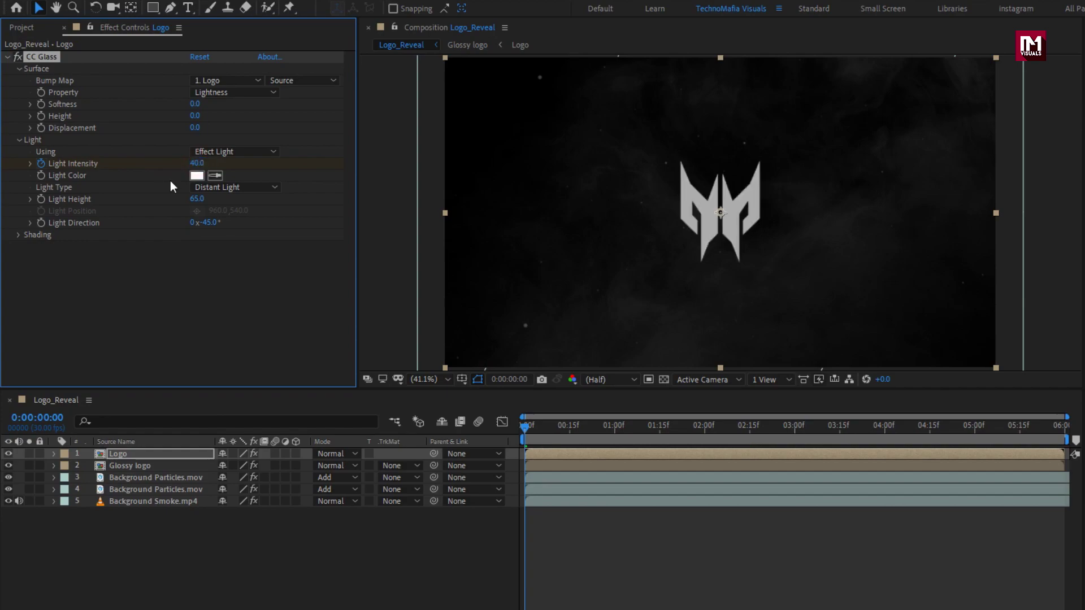
{"action": "left_click_drag", "start_coordinate": [755, 429], "coordinate": [794, 429]}
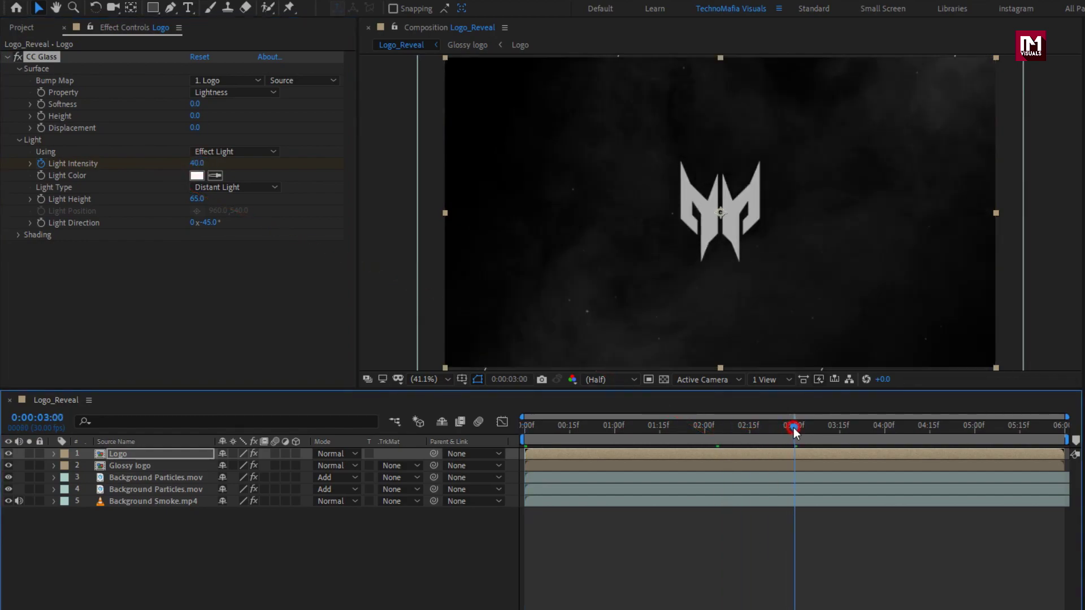
{"action": "left_click", "coordinate": [197, 164]}
{"action": "type", "text": "300"}
{"action": "key", "text": "Return"}
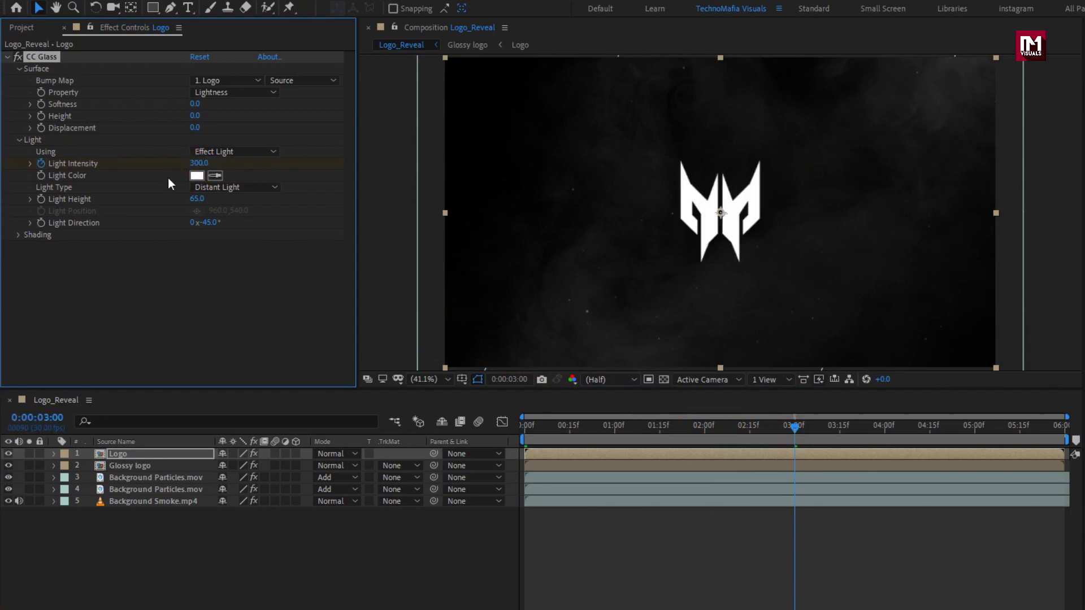
Switch the CC Glass light to Point Light and preview the animation.
{"action": "left_click", "coordinate": [205, 187]}
{"action": "left_click", "coordinate": [226, 218]}
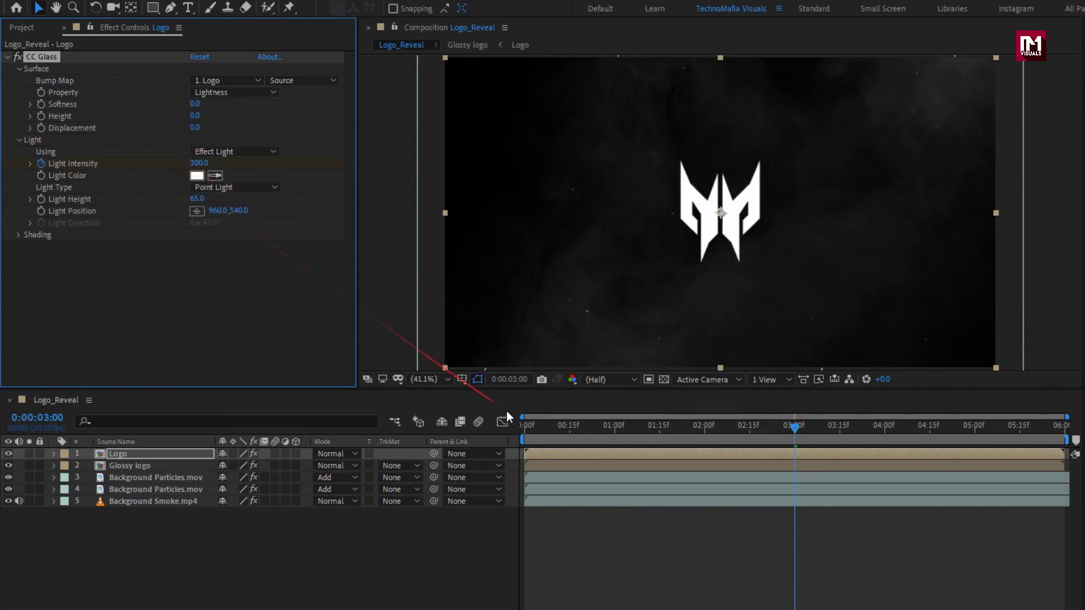
{"action": "left_click", "coordinate": [534, 429]}
{"action": "key", "text": "space"}
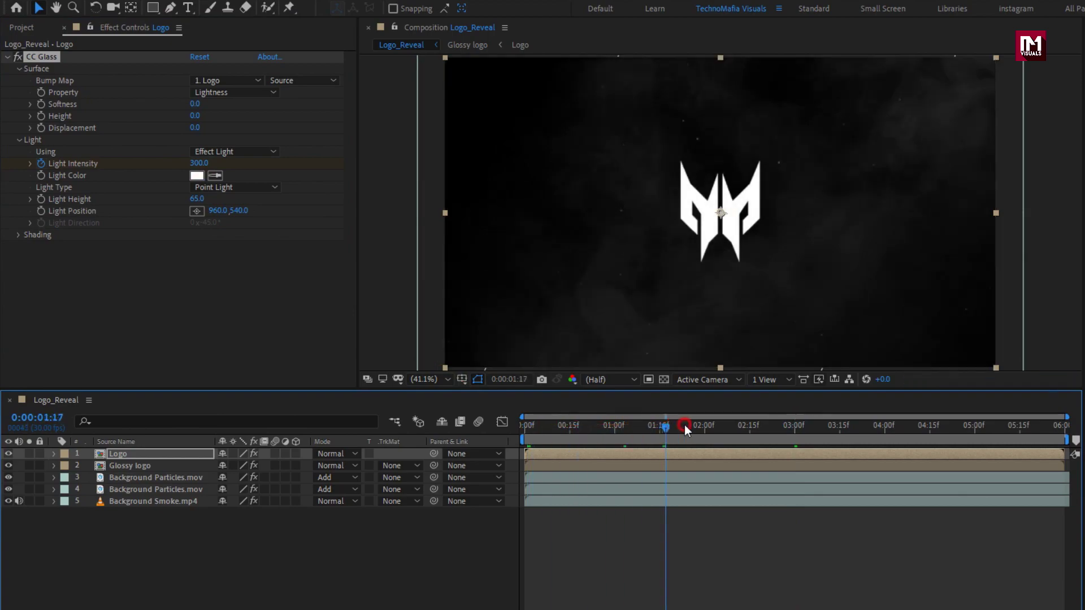
Keyframe Light Position from 1416,540 at the start to 628,540 at 3 seconds.
{"action": "left_click_drag", "start_coordinate": [543, 433], "coordinate": [516, 436]}
{"action": "left_click", "coordinate": [41, 211]}
{"action": "left_click_drag", "start_coordinate": [220, 215], "coordinate": [498, 198]}
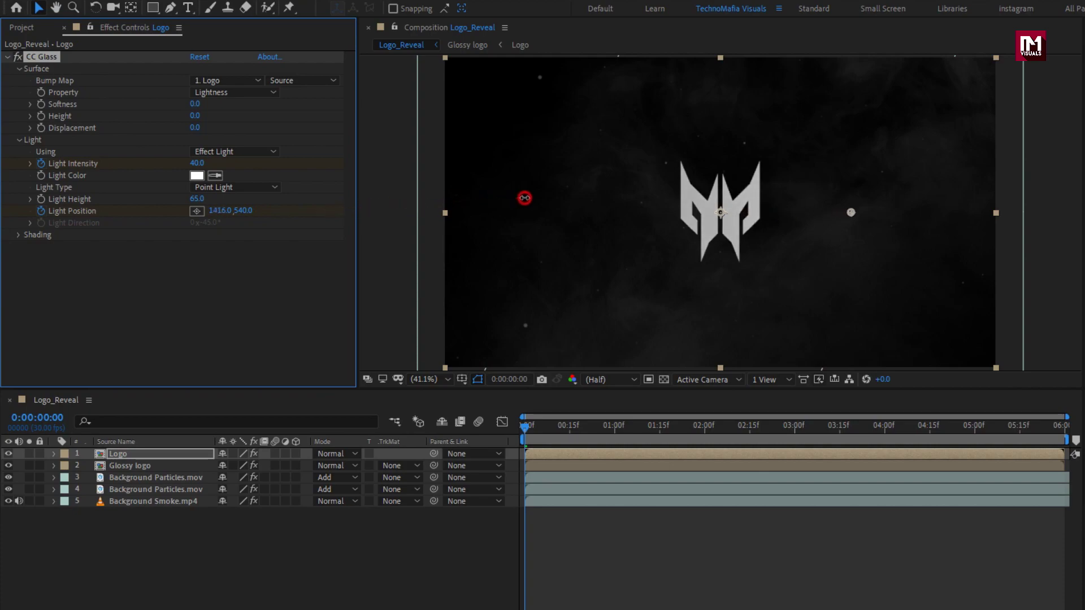
{"action": "left_click_drag", "start_coordinate": [621, 433], "coordinate": [794, 429]}
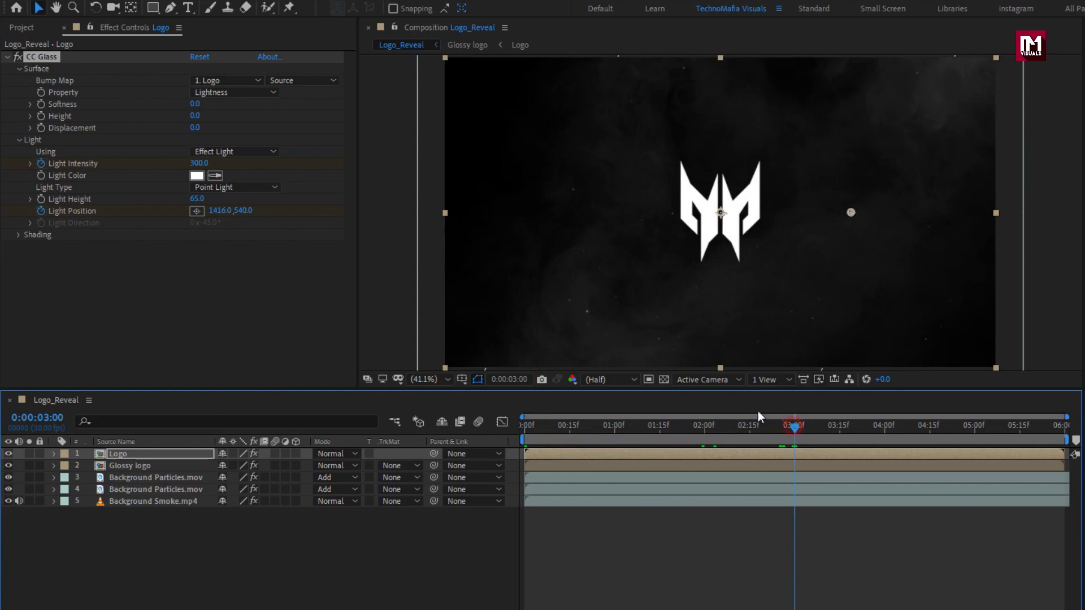
{"action": "left_click_drag", "start_coordinate": [219, 215], "coordinate": [10, 213]}
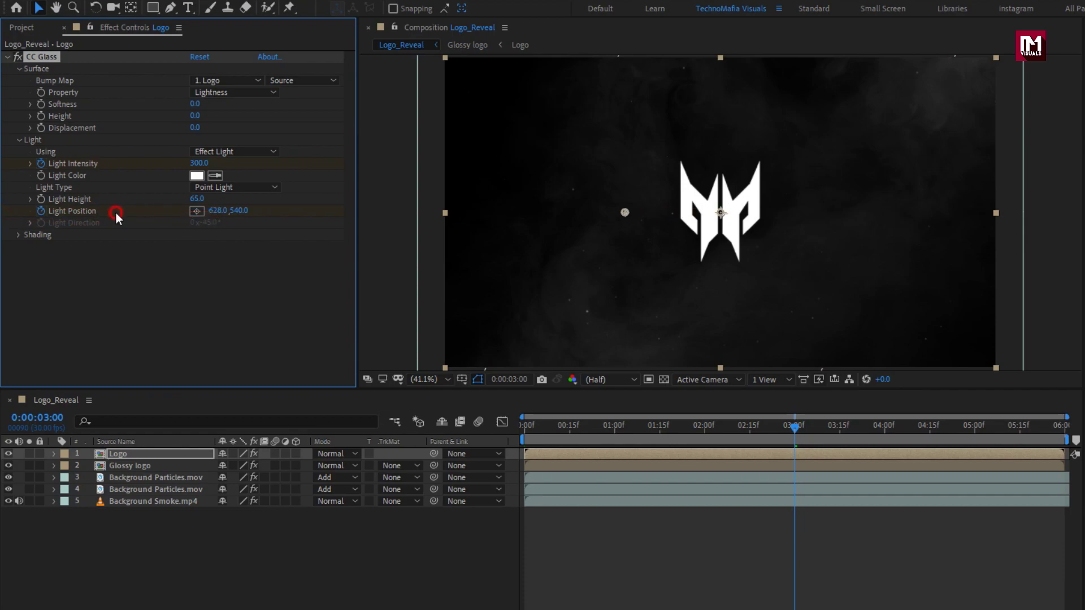
Set CC Glass Shading to Ambient and Diffuse 0, Specular 100, and Metal 0.
{"action": "left_click", "coordinate": [19, 236]}
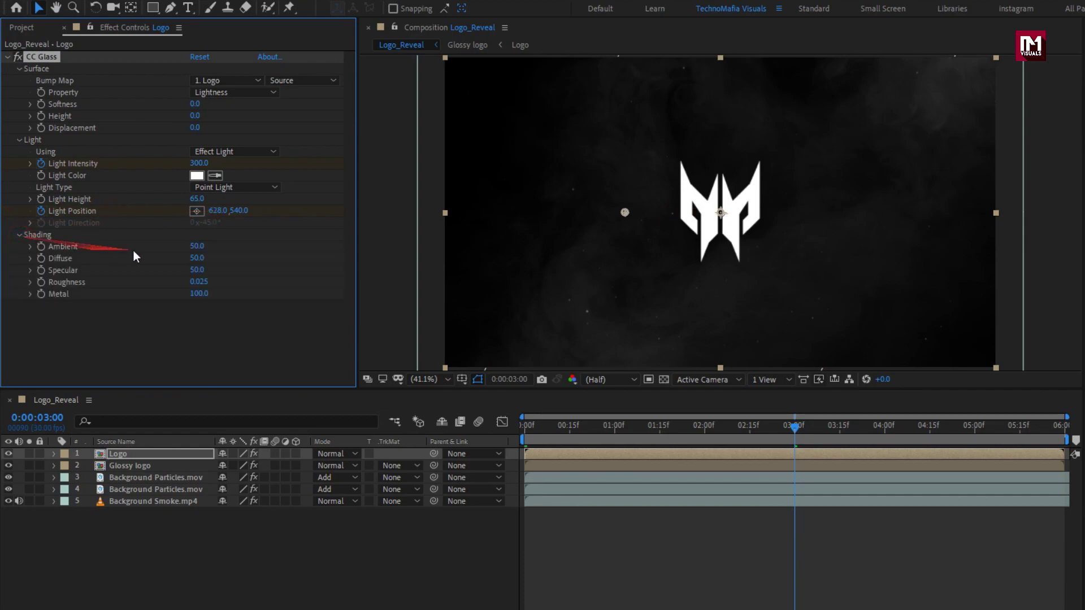
{"action": "left_click", "coordinate": [196, 259]}
{"action": "type", "text": "0"}
{"action": "key", "text": "Return"}
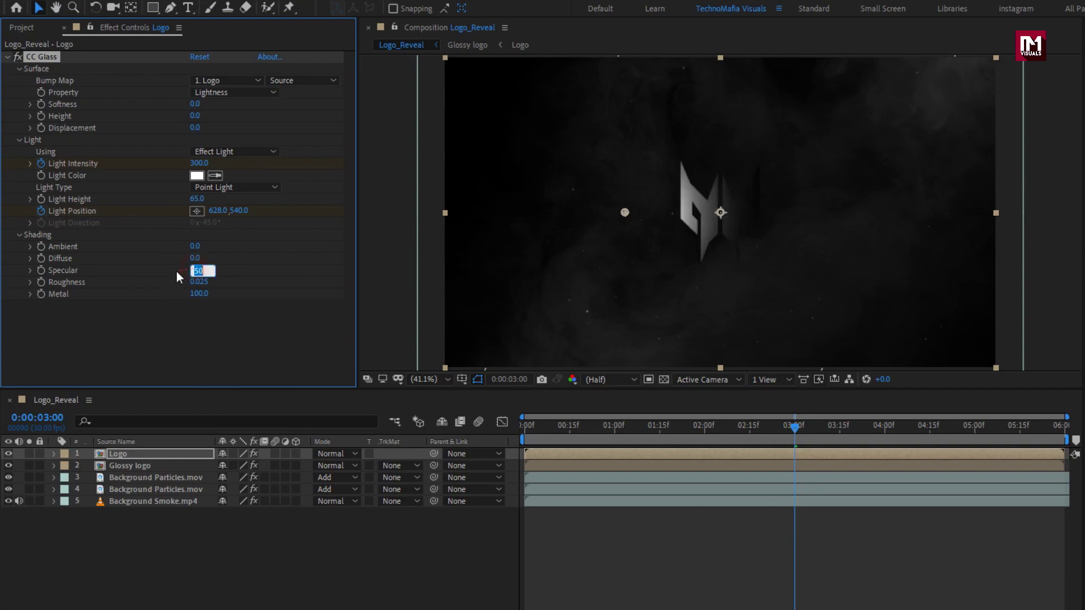
{"action": "key", "text": "Return"}
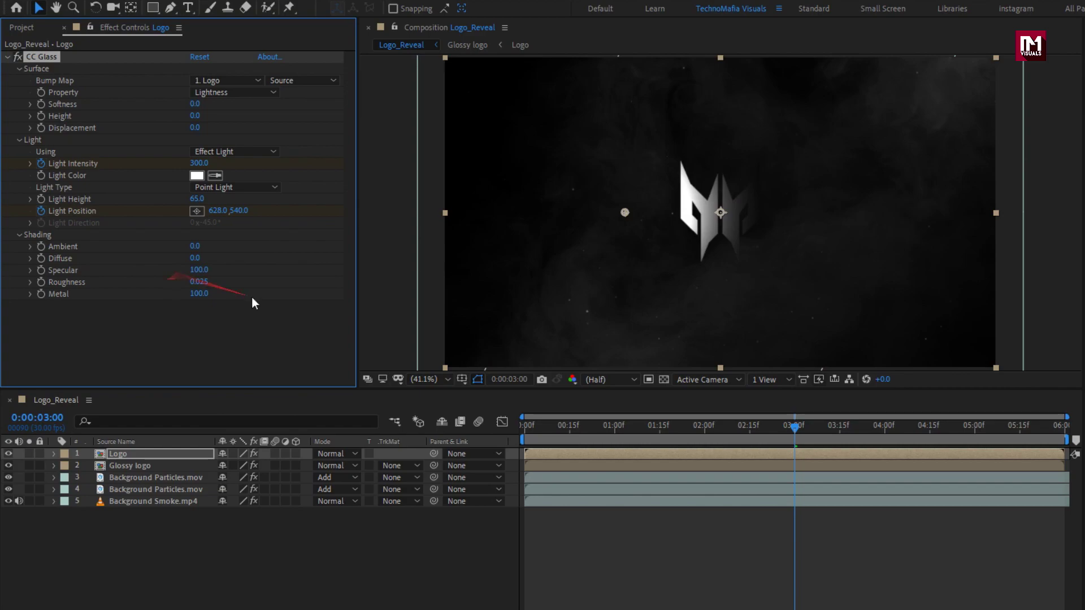
{"action": "left_click", "coordinate": [536, 429]}
{"action": "left_click_drag", "start_coordinate": [536, 433], "coordinate": [520, 433]}
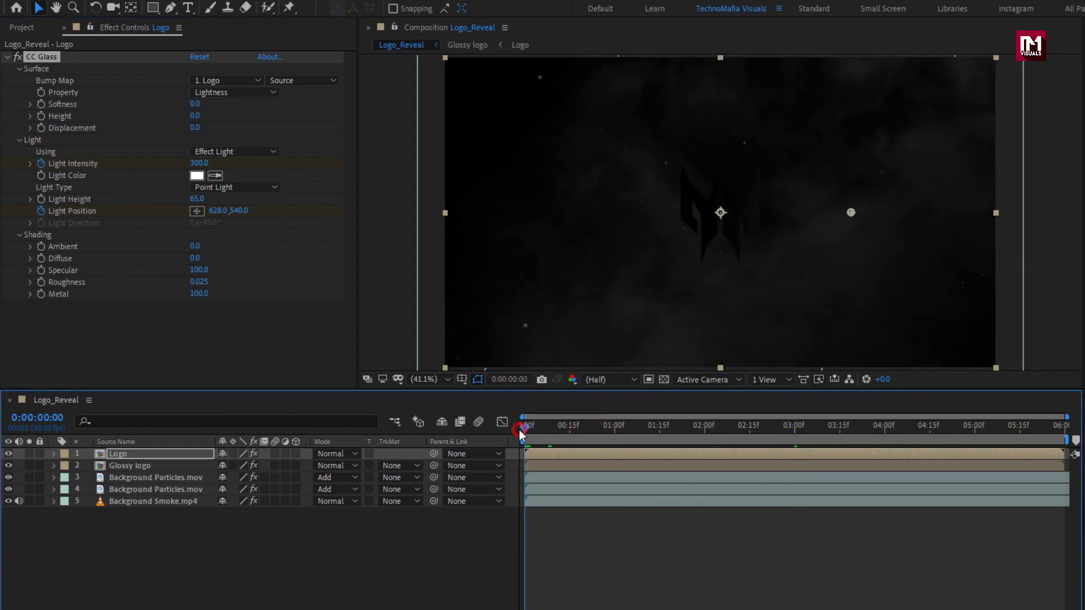
{"action": "left_click", "coordinate": [199, 293]}
{"action": "type", "text": "0"}
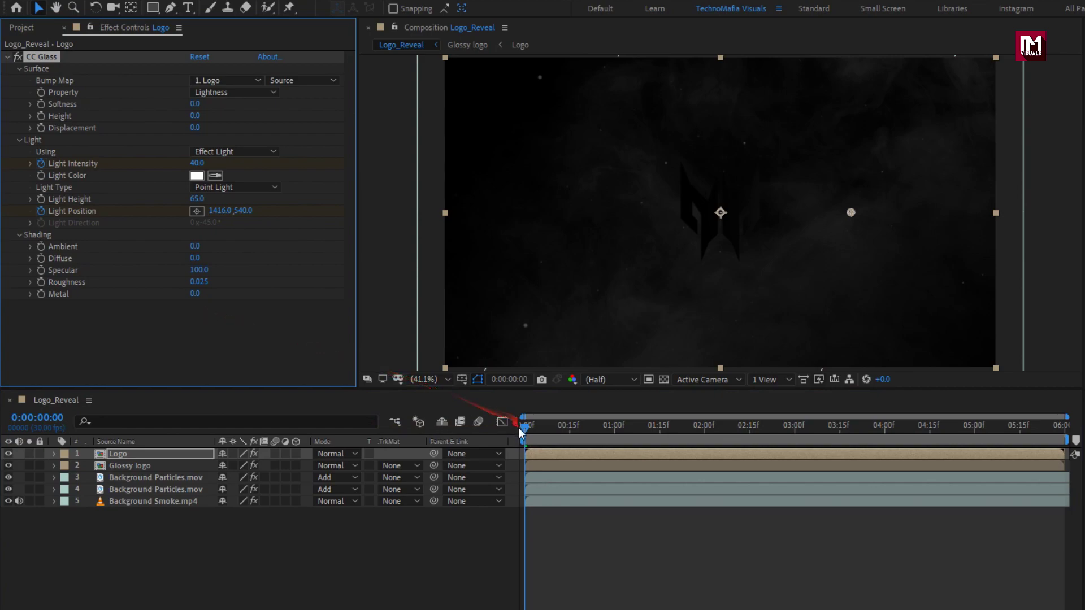
Keyframe Roughness from 0.001 at 0s to 0.500 at 3 seconds.
{"action": "left_click", "coordinate": [41, 282]}
{"action": "left_click", "coordinate": [199, 282]}
{"action": "type", "text": "01"}
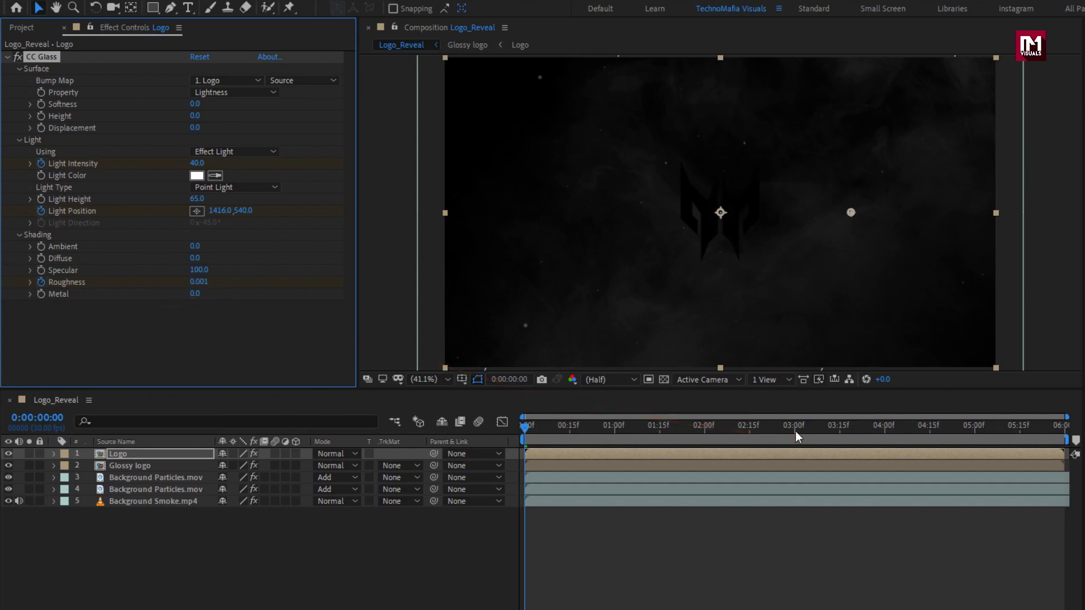
{"action": "left_click", "coordinate": [796, 431]}
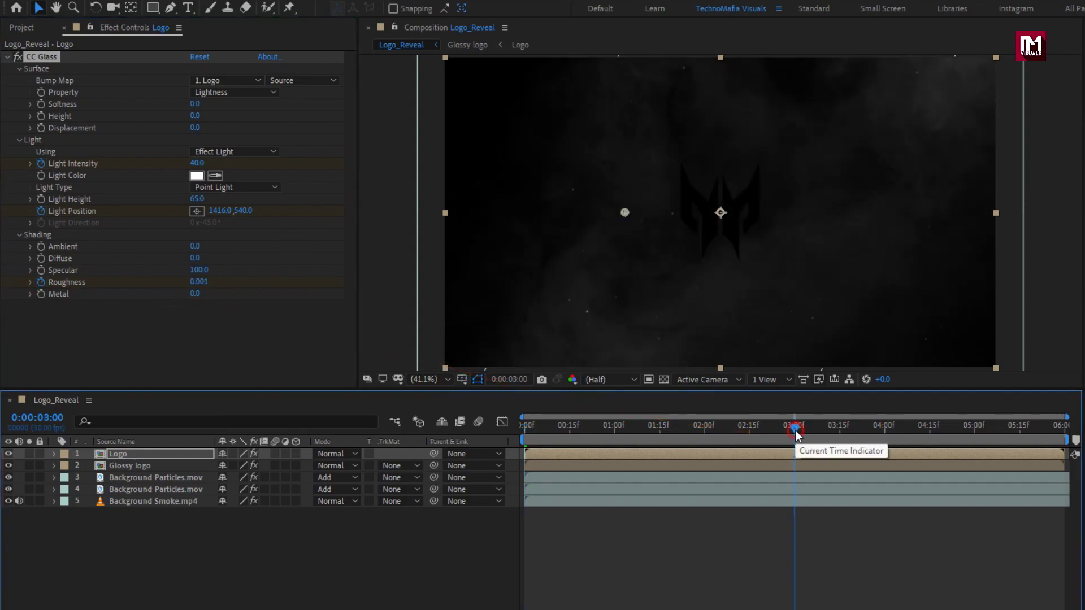
{"action": "left_click", "coordinate": [203, 283]}
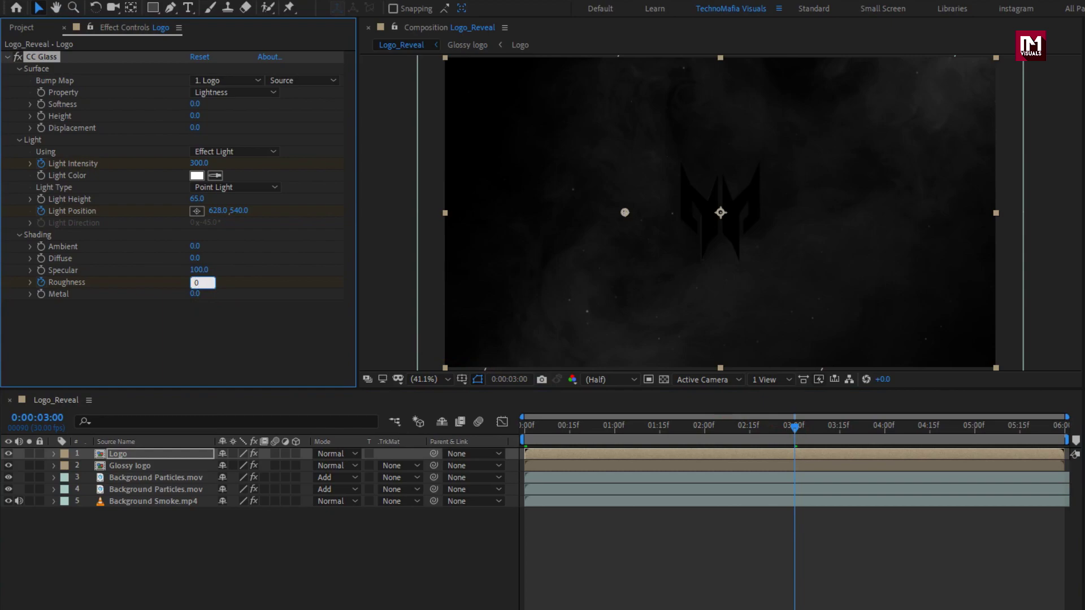
{"action": "type", "text": "0.50"}
{"action": "key", "text": "Return"}
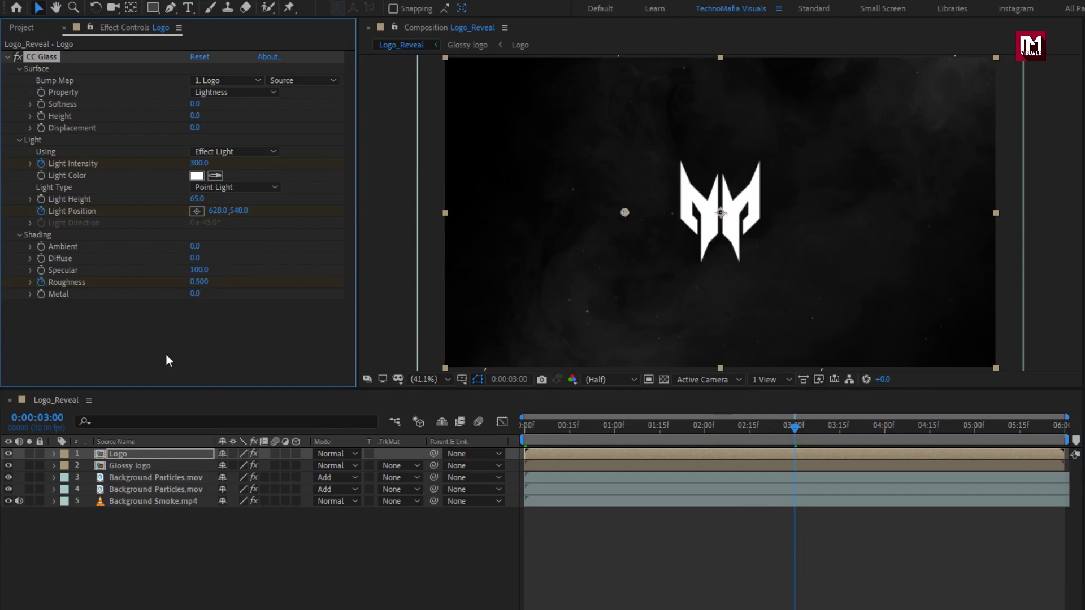
Scrub through the first three seconds to check the glass lighting animation.
{"action": "left_click", "coordinate": [524, 428]}
{"action": "left_click_drag", "start_coordinate": [526, 429], "coordinate": [707, 428]}
{"action": "left_click_drag", "start_coordinate": [772, 430], "coordinate": [786, 431]}
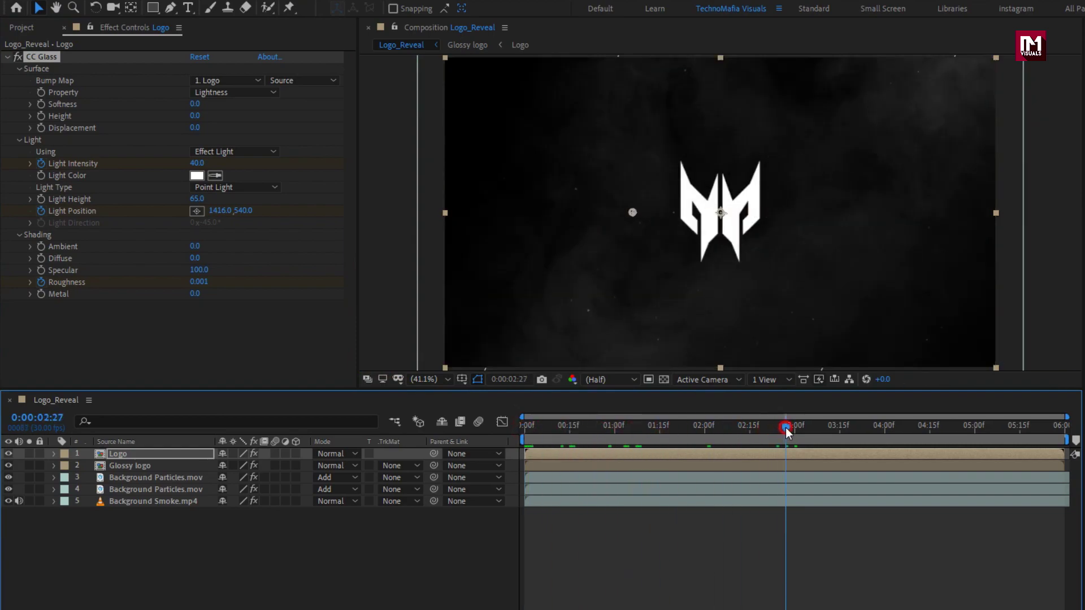
{"action": "left_click_drag", "start_coordinate": [710, 430], "coordinate": [513, 444]}
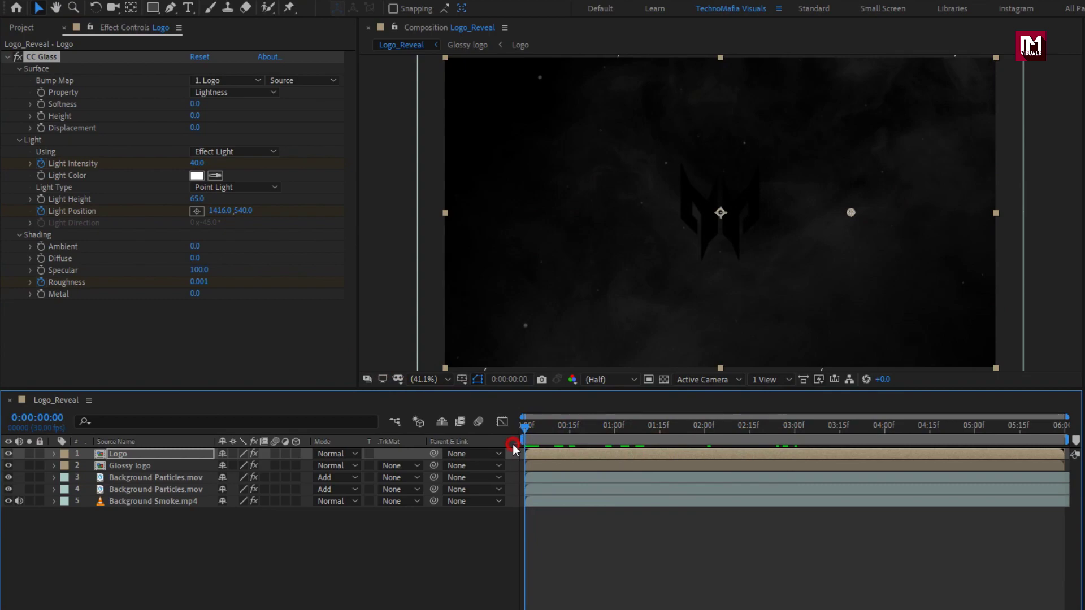
{"action": "left_click", "coordinate": [129, 455]}
Place the Glossy logo comp beneath Logo and set its track matte to Luma Matte 'Logo'.
{"action": "left_click", "coordinate": [22, 29]}
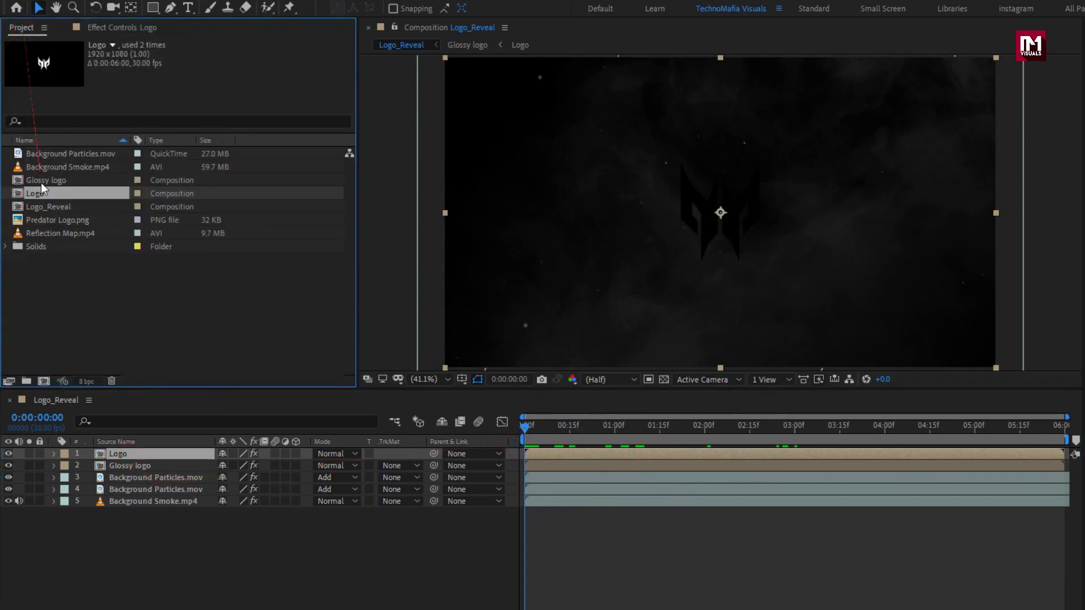
{"action": "left_click_drag", "start_coordinate": [36, 179], "coordinate": [144, 456]}
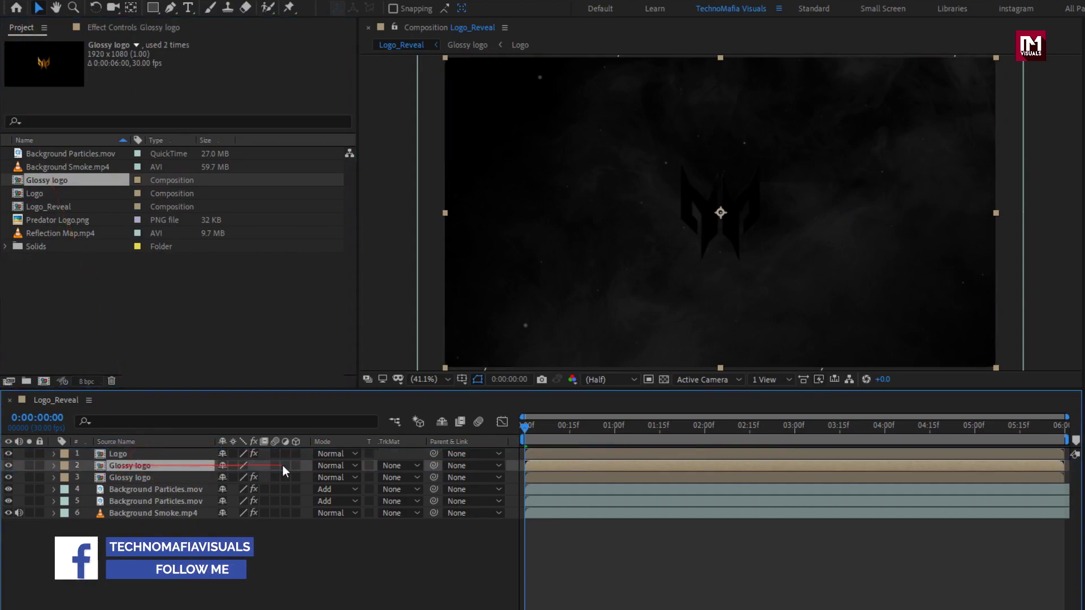
{"action": "left_click", "coordinate": [391, 465]}
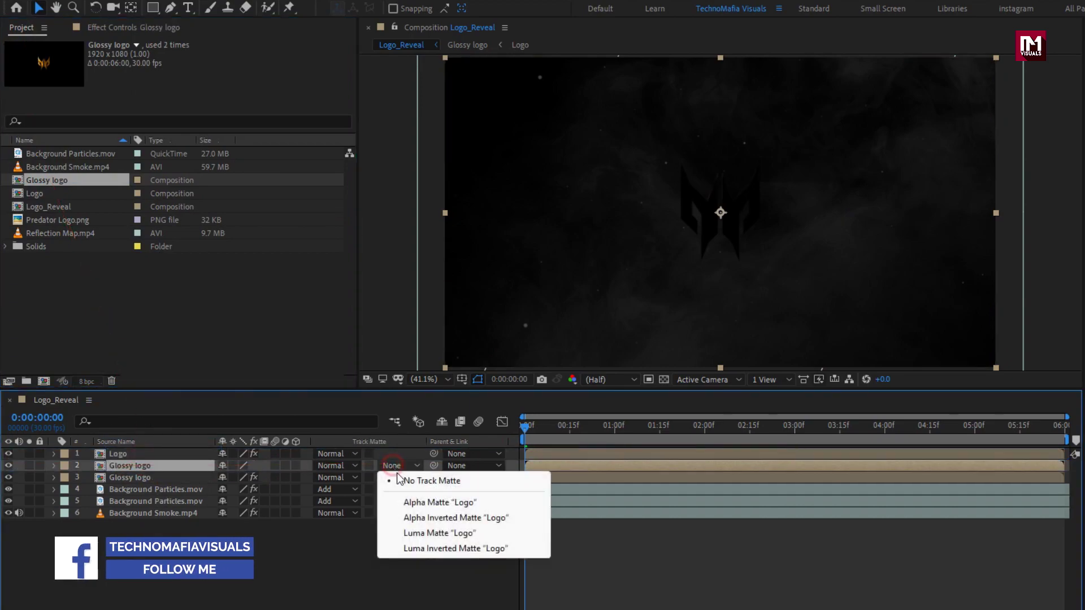
{"action": "left_click", "coordinate": [432, 532]}
{"action": "left_click", "coordinate": [558, 425]}
{"action": "left_click", "coordinate": [146, 456]}
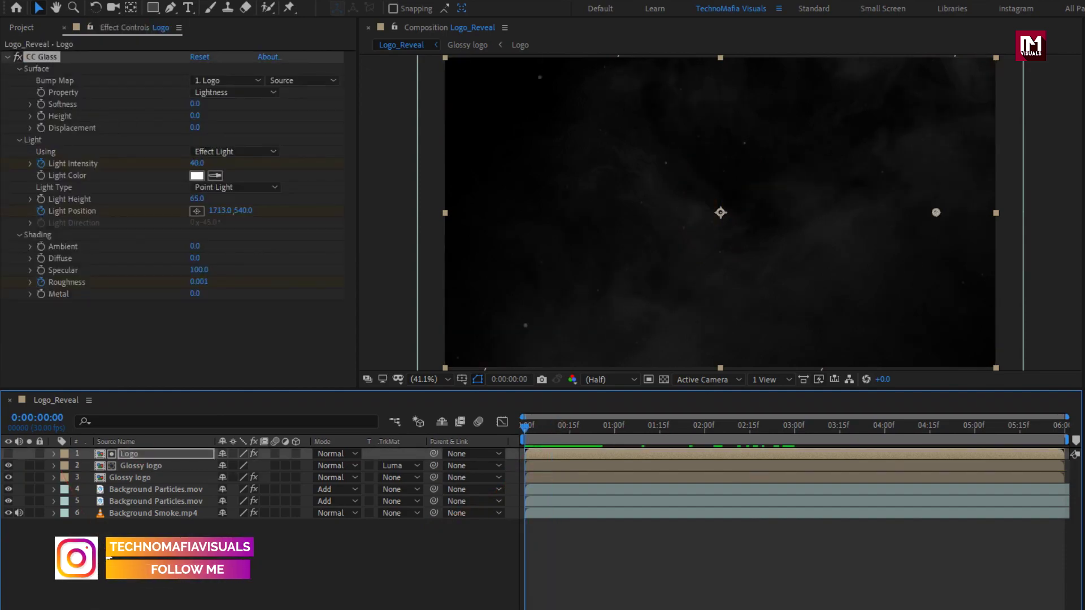
Add a new adjustment layer and apply Curves with an S-shaped contrast curve.
{"action": "right_click", "coordinate": [105, 550]}
{"action": "mouse_move", "coordinate": [147, 393]}
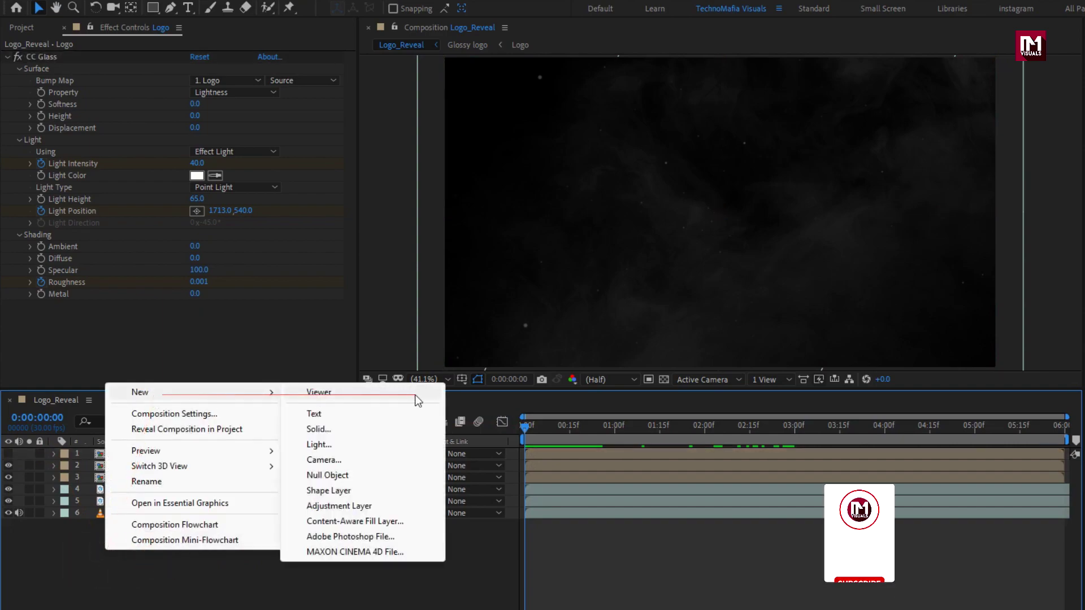
{"action": "left_click", "coordinate": [381, 505]}
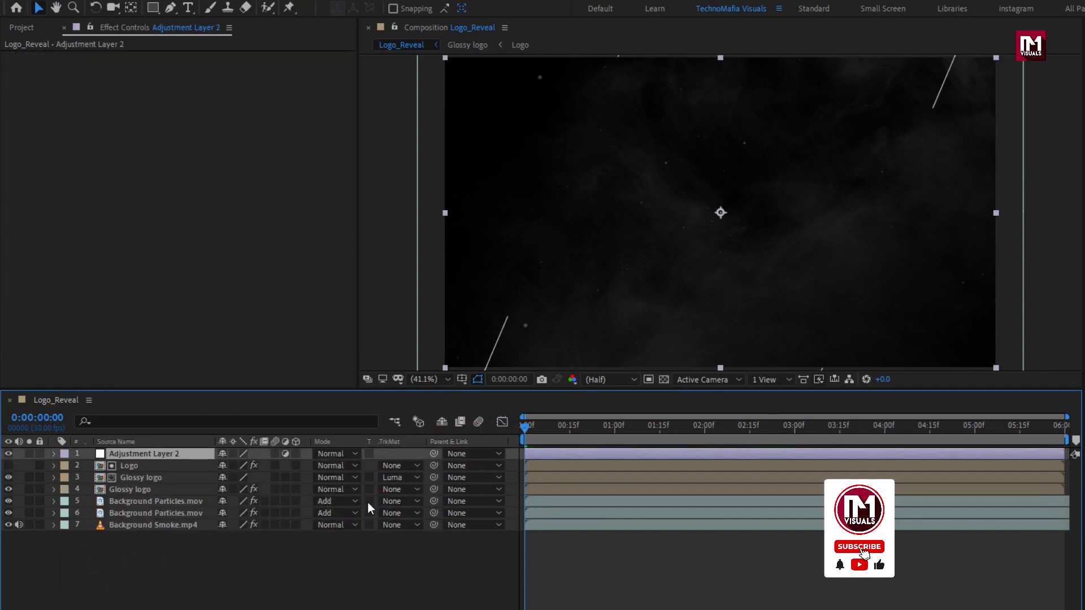
{"action": "left_click", "coordinate": [1007, 45]}
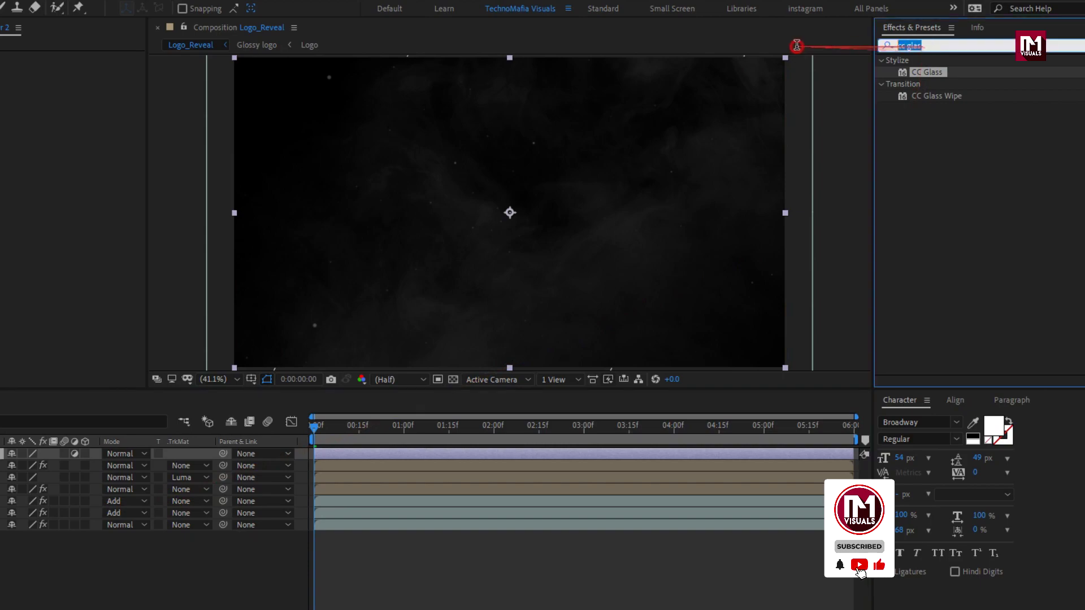
{"action": "type", "text": "curv"}
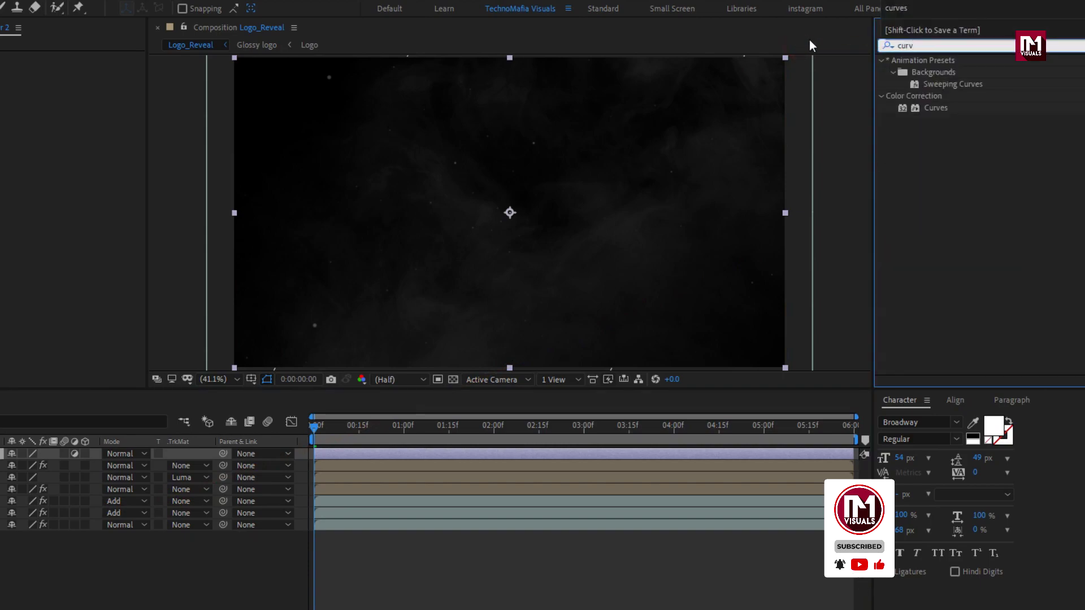
{"action": "double_click", "coordinate": [927, 107]}
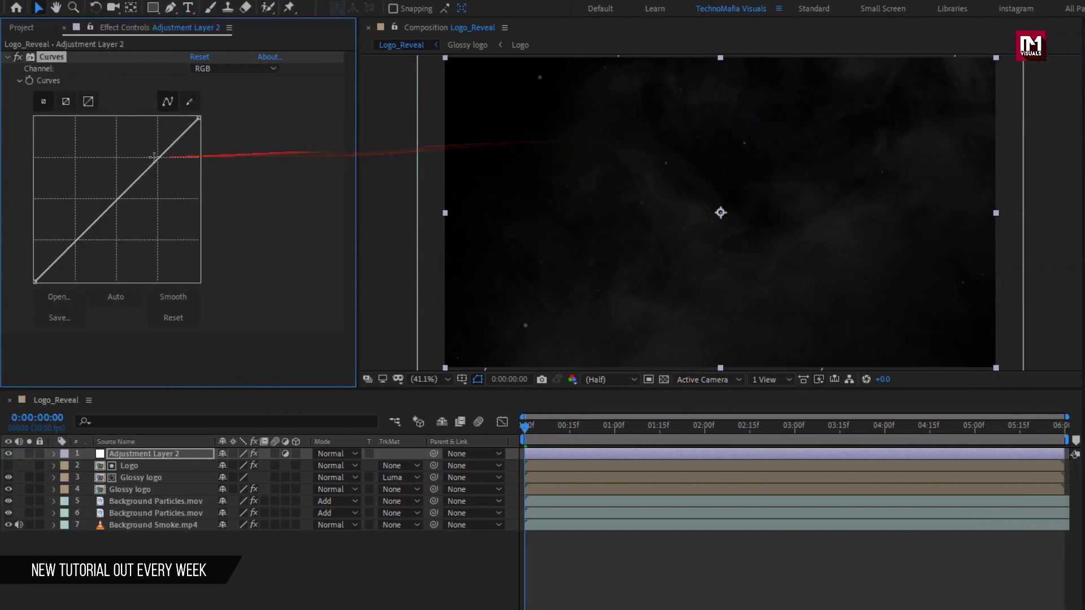
{"action": "left_click_drag", "start_coordinate": [4, 162], "coordinate": [0, 154]}
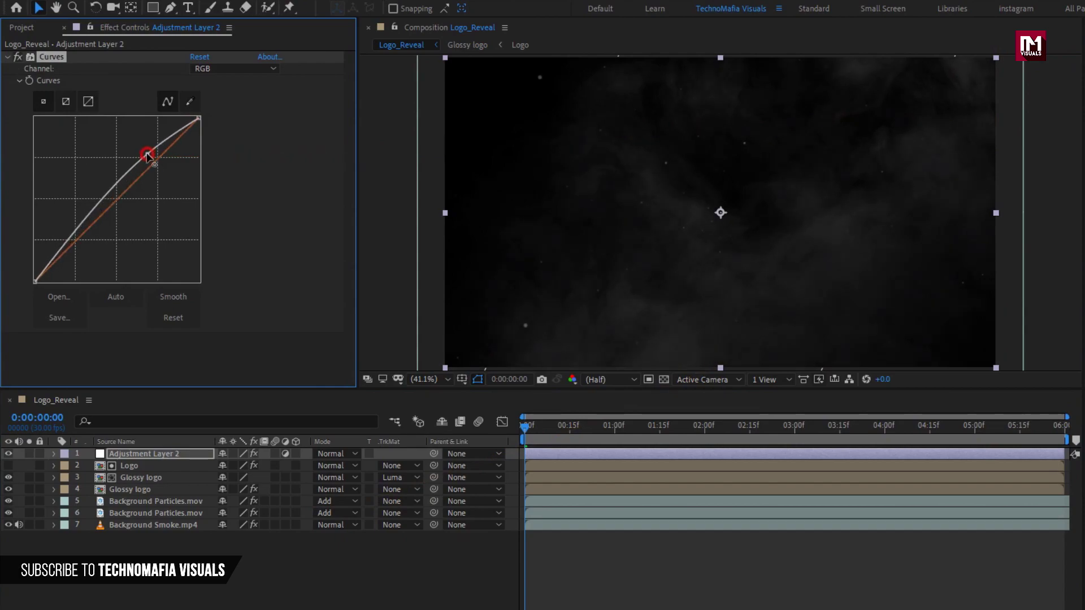
{"action": "left_click_drag", "start_coordinate": [67, 235], "coordinate": [73, 249]}
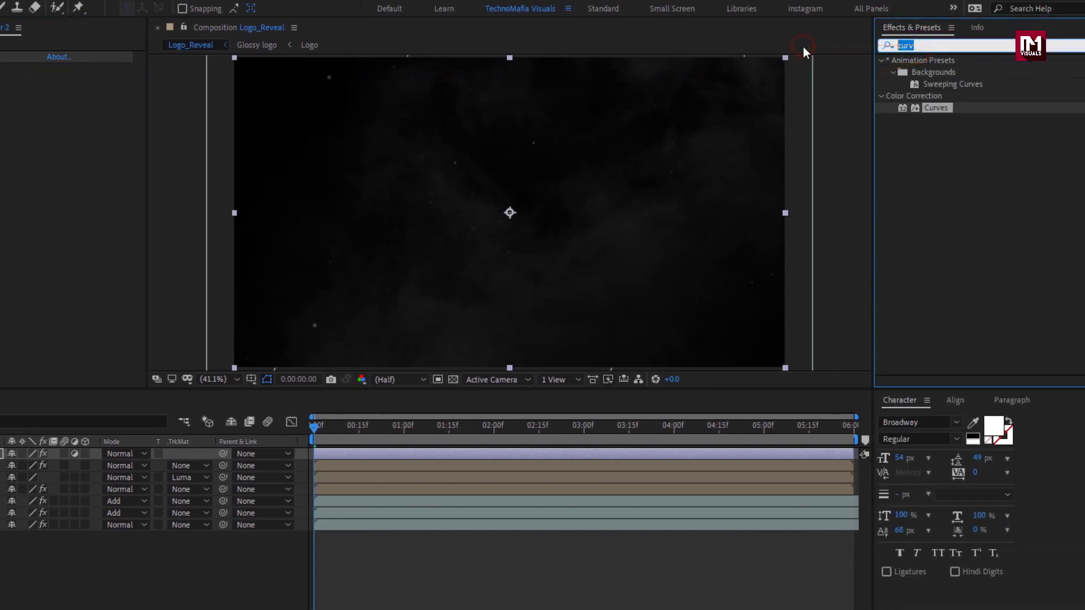
Apply Sharpen to the adjustment layer with Amount 20.
{"action": "type", "text": "sharp"}
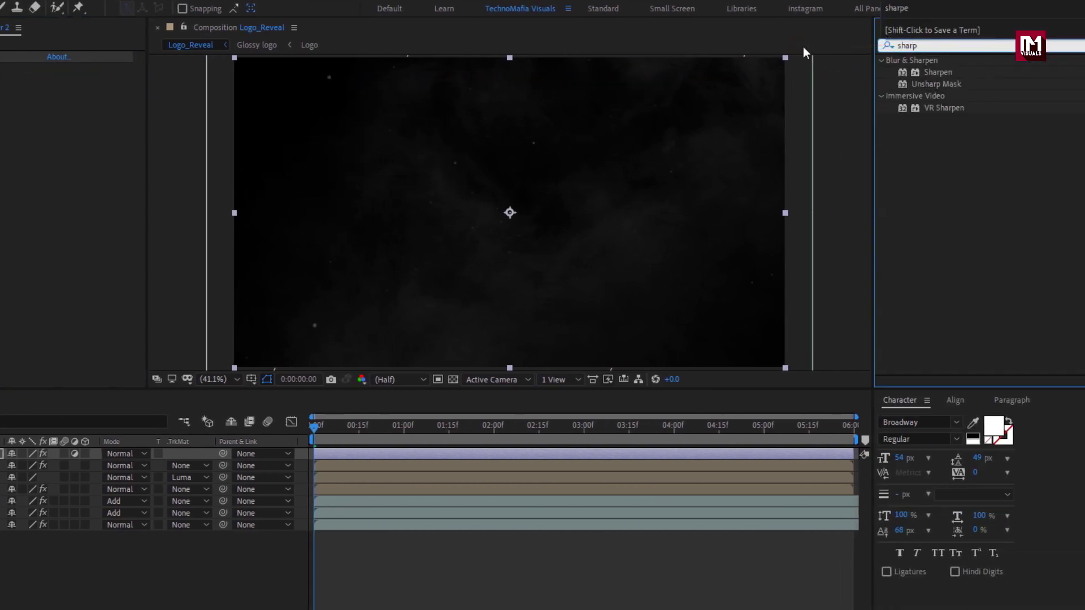
{"action": "double_click", "coordinate": [928, 76]}
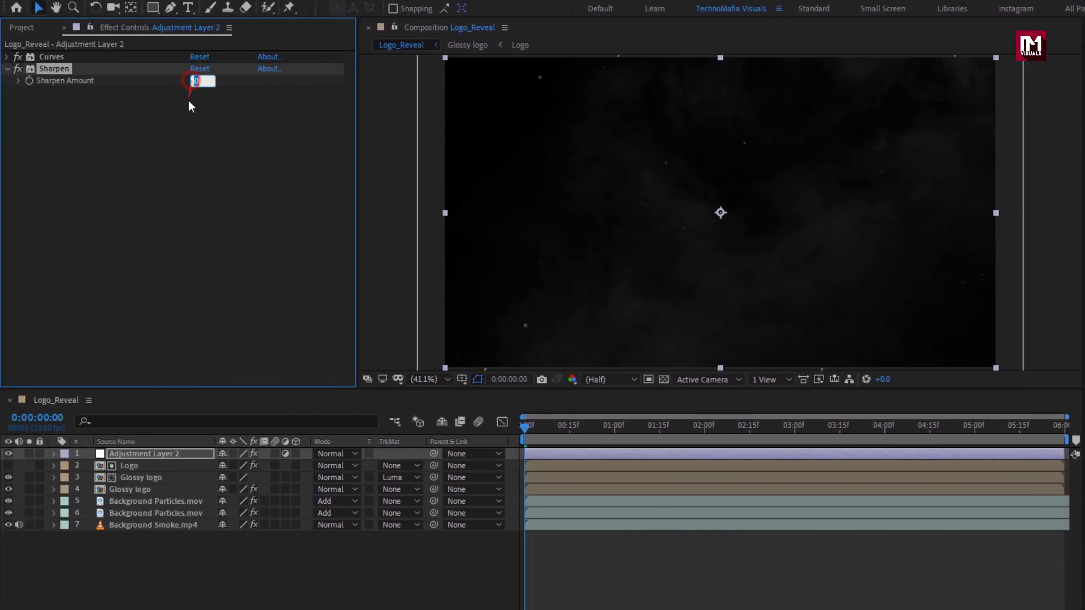
{"action": "type", "text": "20"}
{"action": "key", "text": "Return"}
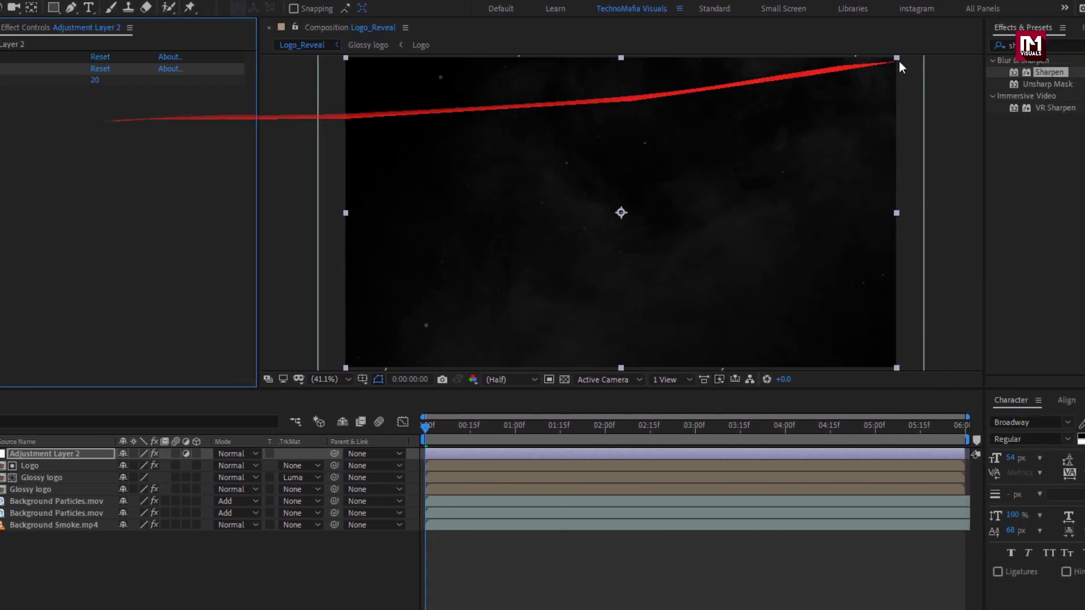
Apply Noise at 5.0% and view the gold logo at 0:00:02:13.
{"action": "left_click", "coordinate": [1031, 45]}
{"action": "type", "text": "no"}
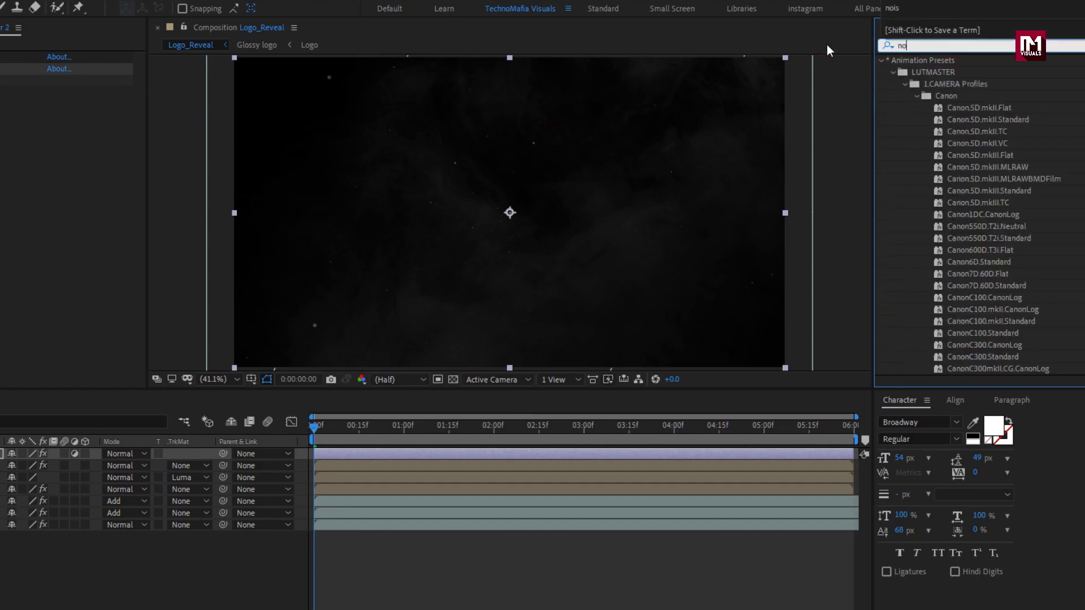
{"action": "type", "text": "ise"}
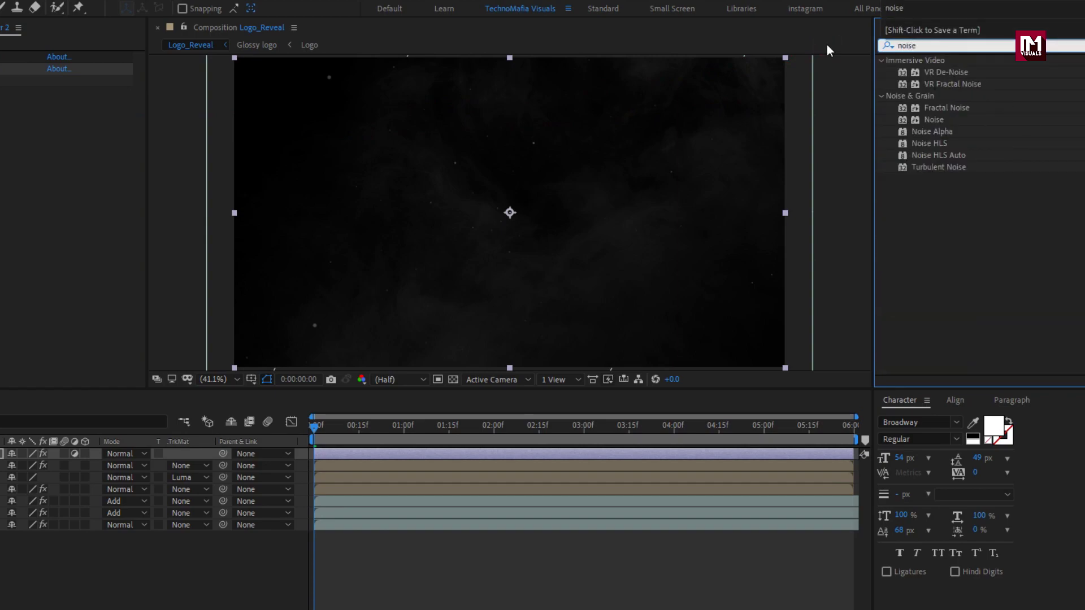
{"action": "double_click", "coordinate": [930, 120]}
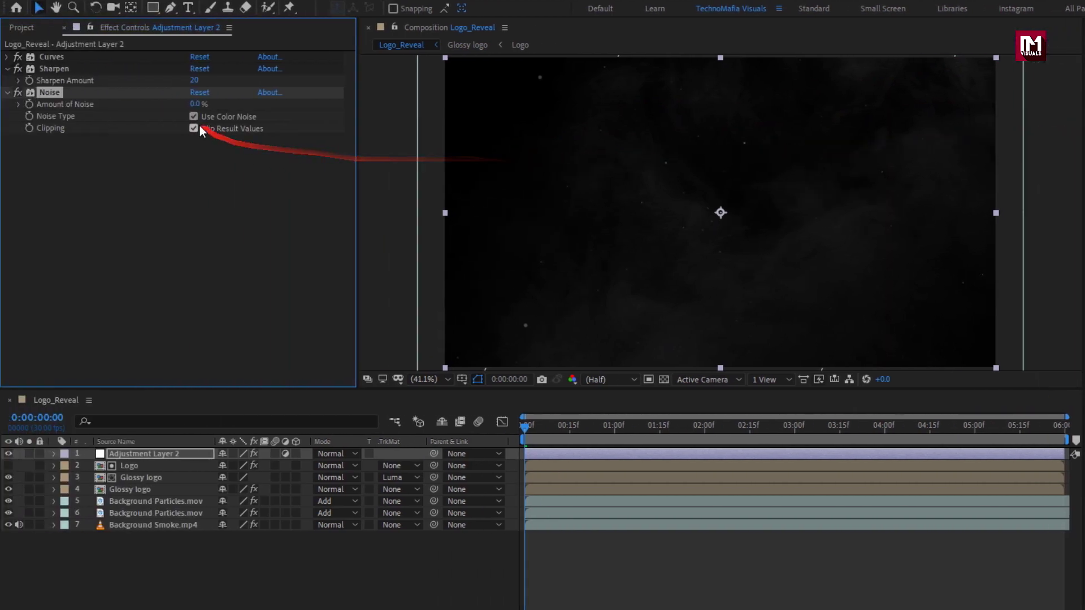
{"action": "type", "text": "5"}
{"action": "key", "text": "Return"}
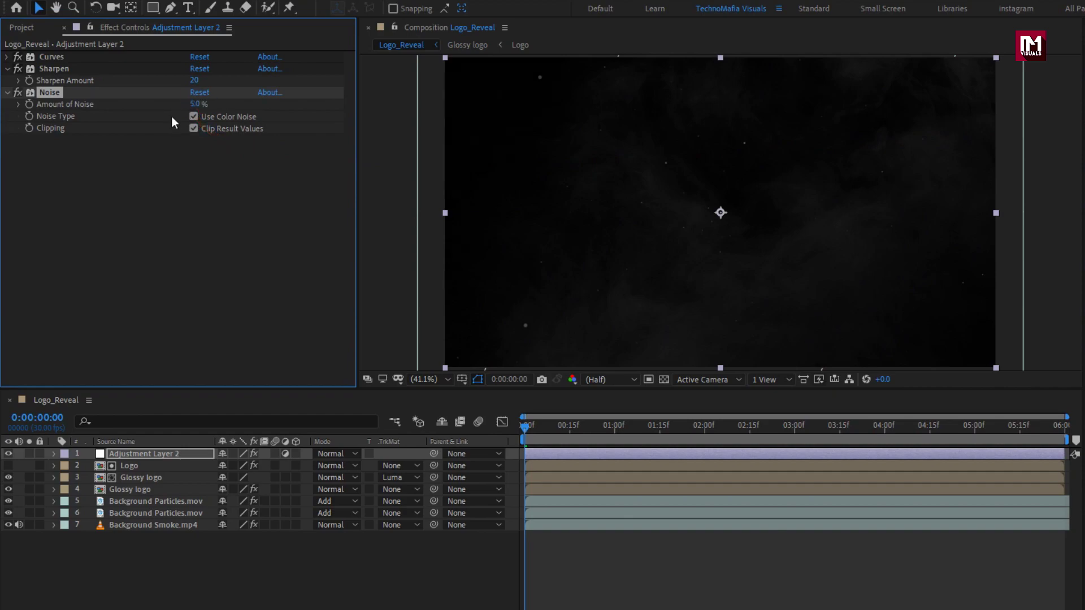
{"action": "left_click_drag", "start_coordinate": [650, 428], "coordinate": [747, 429]}
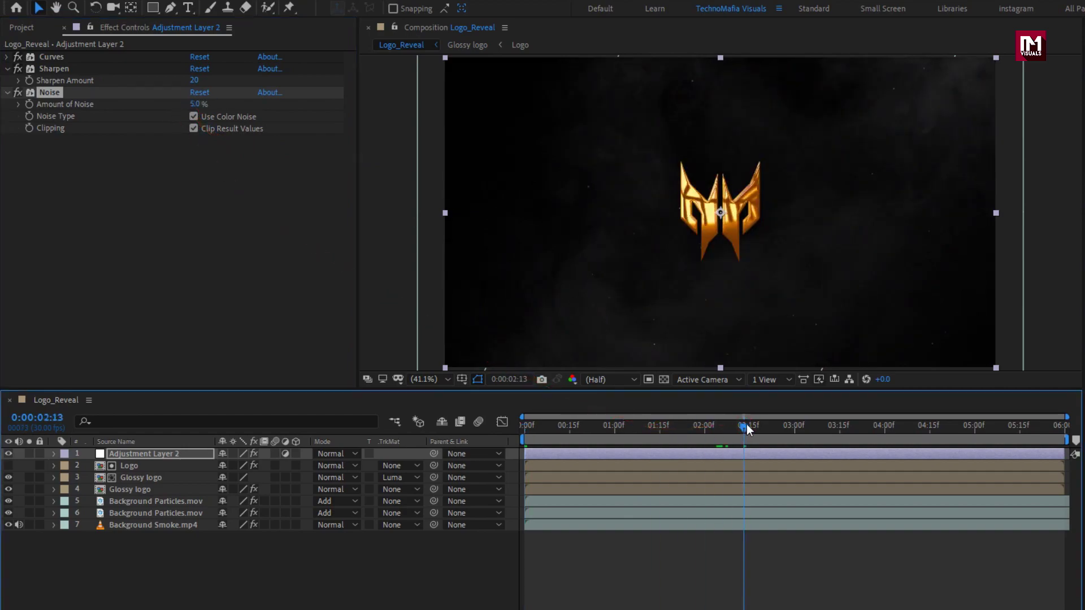
{"action": "left_click", "coordinate": [185, 525]}
Make the logo and background layers 3D and add Camera 1.
{"action": "left_click_drag", "start_coordinate": [294, 524], "coordinate": [295, 501]}
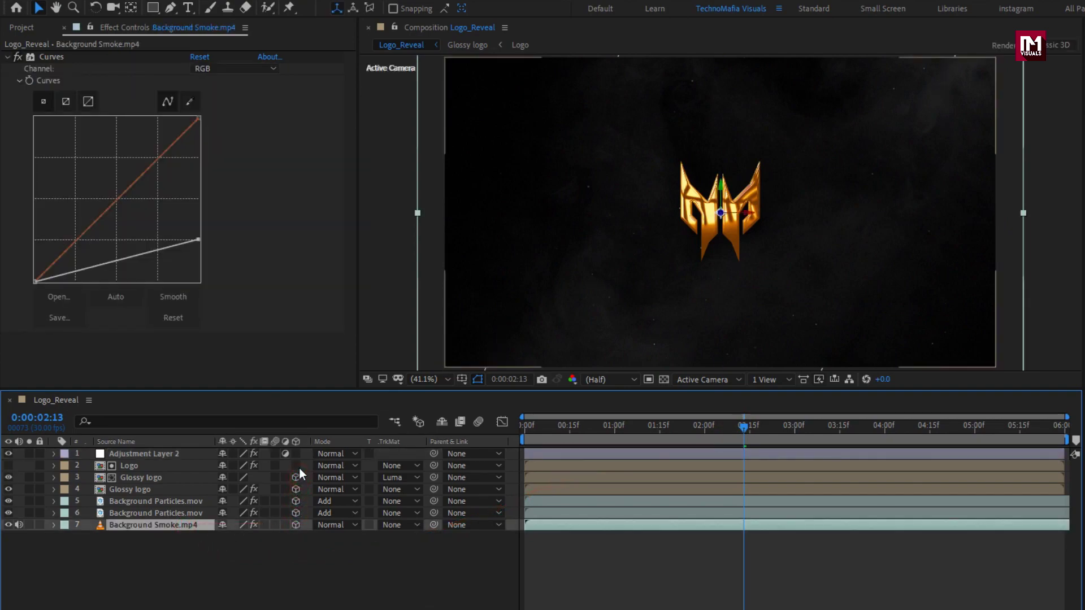
{"action": "right_click", "coordinate": [263, 564]}
{"action": "mouse_move", "coordinate": [301, 407]}
{"action": "left_click", "coordinate": [500, 474]}
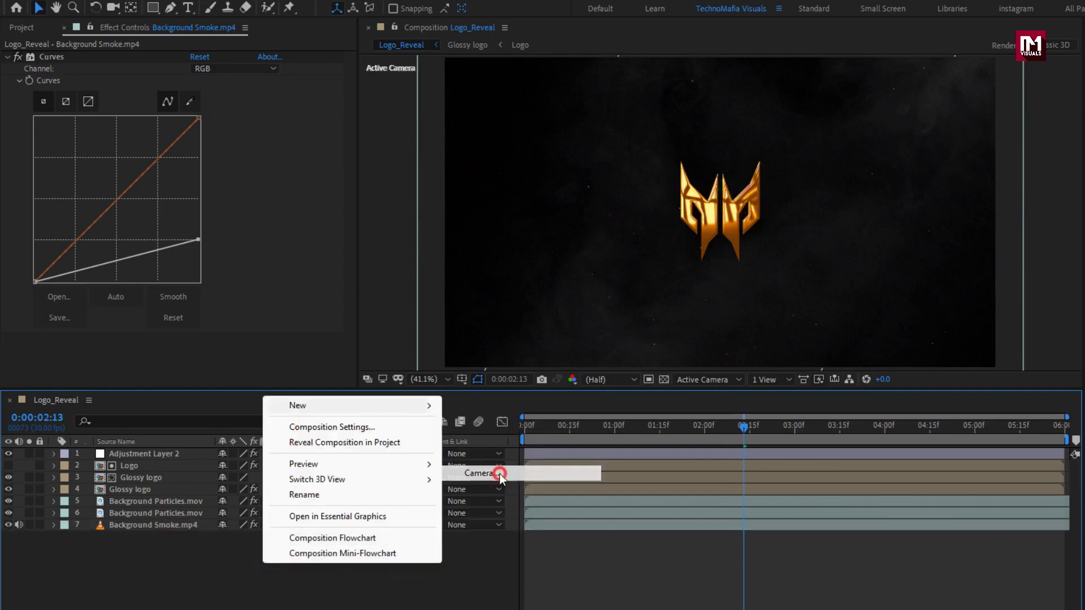
{"action": "left_click", "coordinate": [713, 443]}
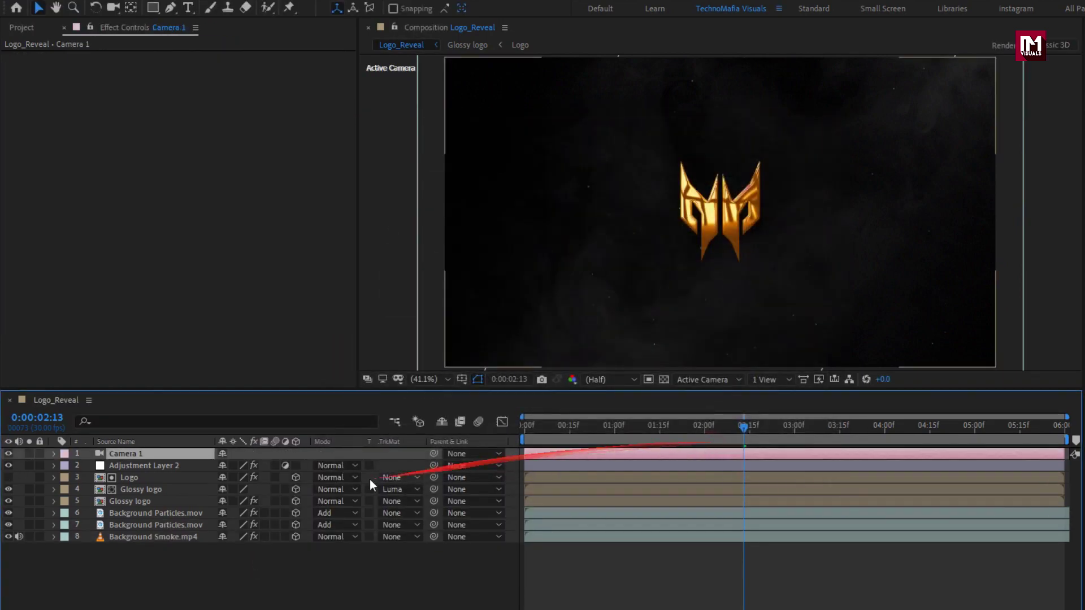
Add a 3D Null 1 and parent Camera 1 to it.
{"action": "right_click", "coordinate": [310, 453]}
{"action": "mouse_move", "coordinate": [480, 463]}
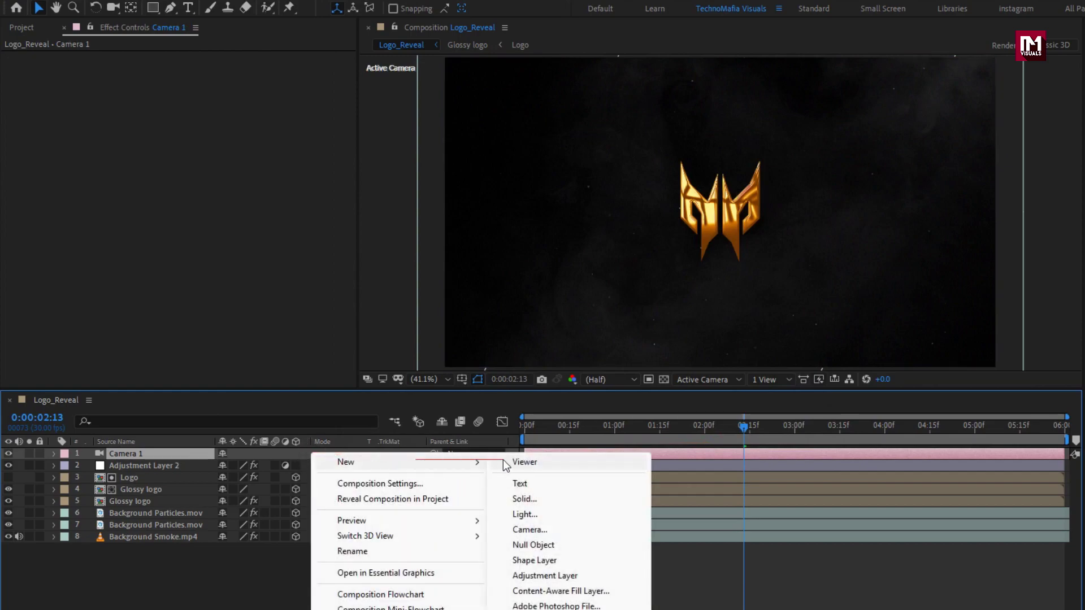
{"action": "left_click", "coordinate": [534, 545]}
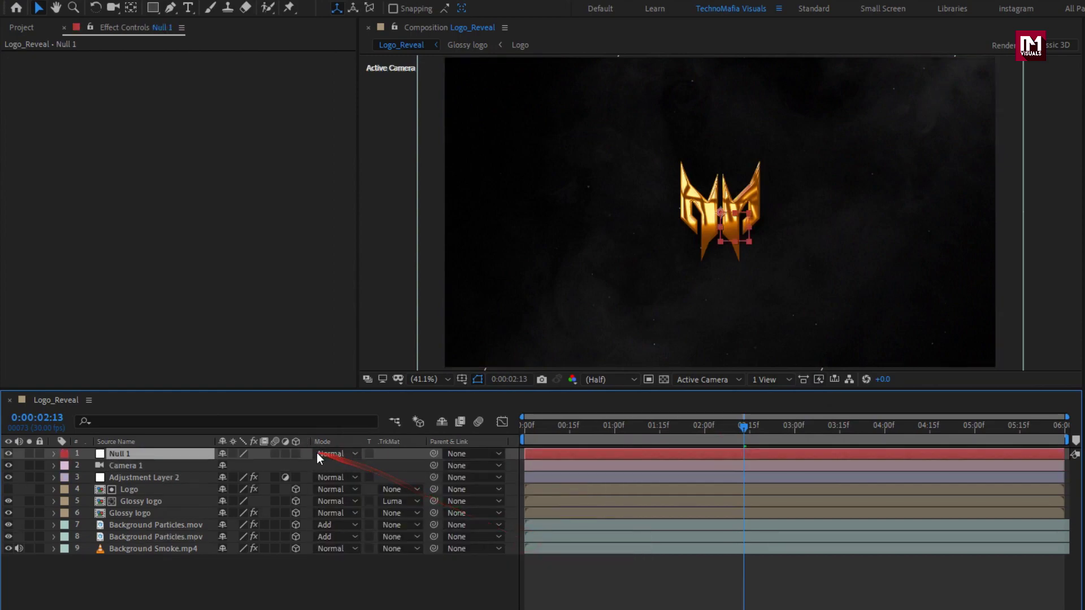
{"action": "left_click", "coordinate": [298, 454]}
{"action": "left_click", "coordinate": [162, 466]}
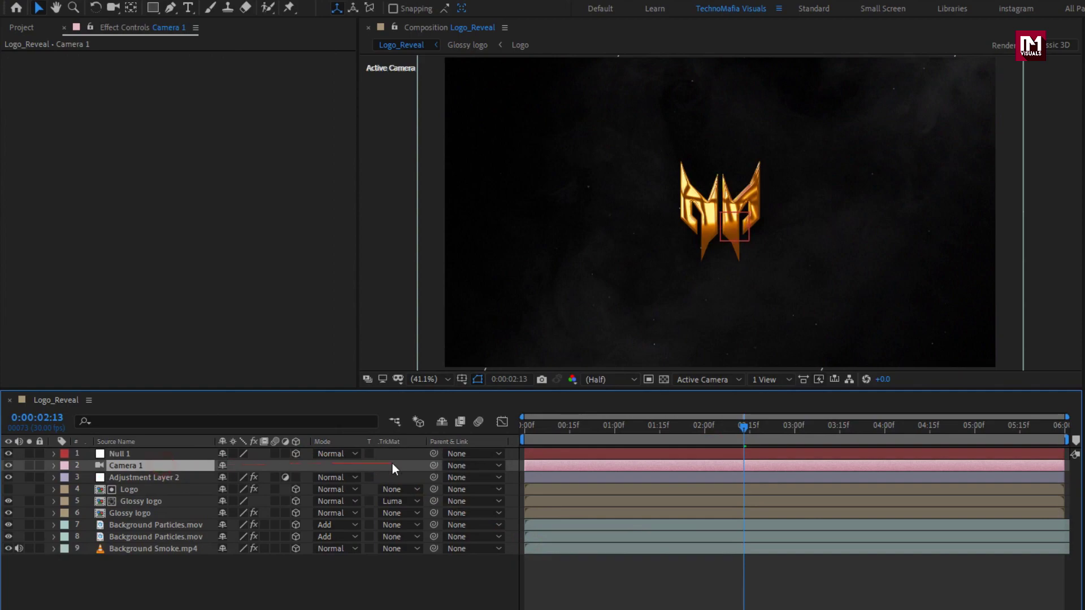
{"action": "left_click", "coordinate": [452, 466]}
{"action": "left_click", "coordinate": [485, 501]}
{"action": "key", "text": "p"}
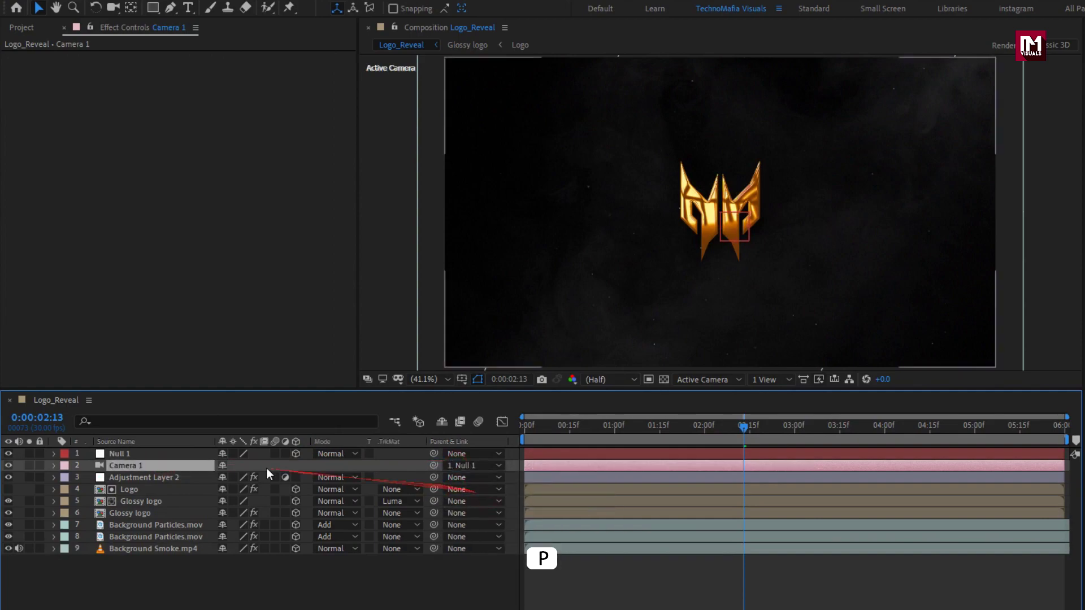
{"action": "left_click", "coordinate": [175, 455]}
Keyframe Null 1's position from the start to Z 107 near the end for a camera push.
{"action": "key", "text": "p"}
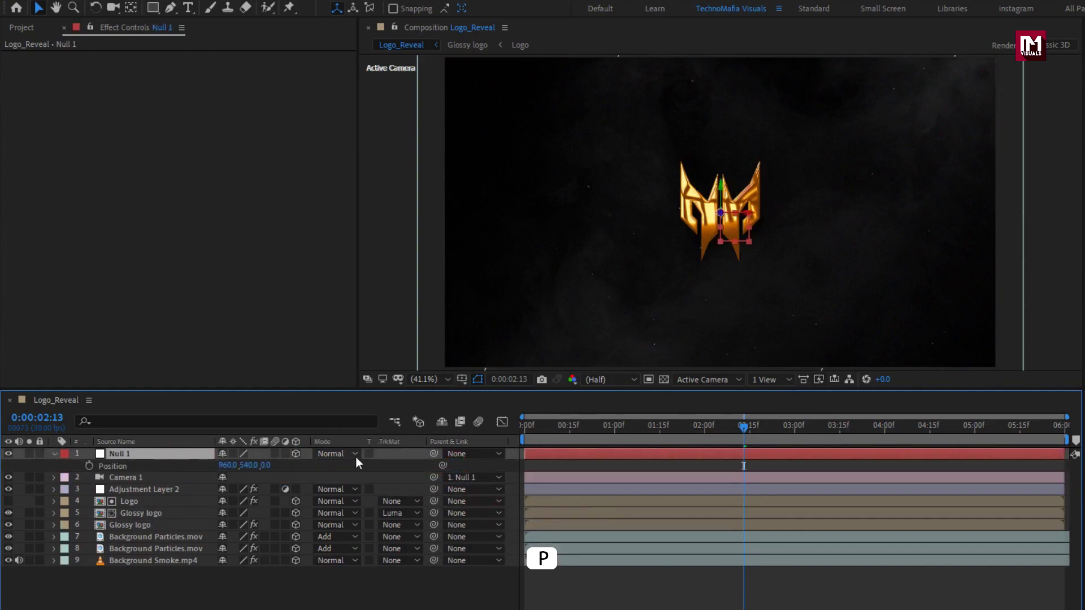
{"action": "left_click", "coordinate": [523, 426]}
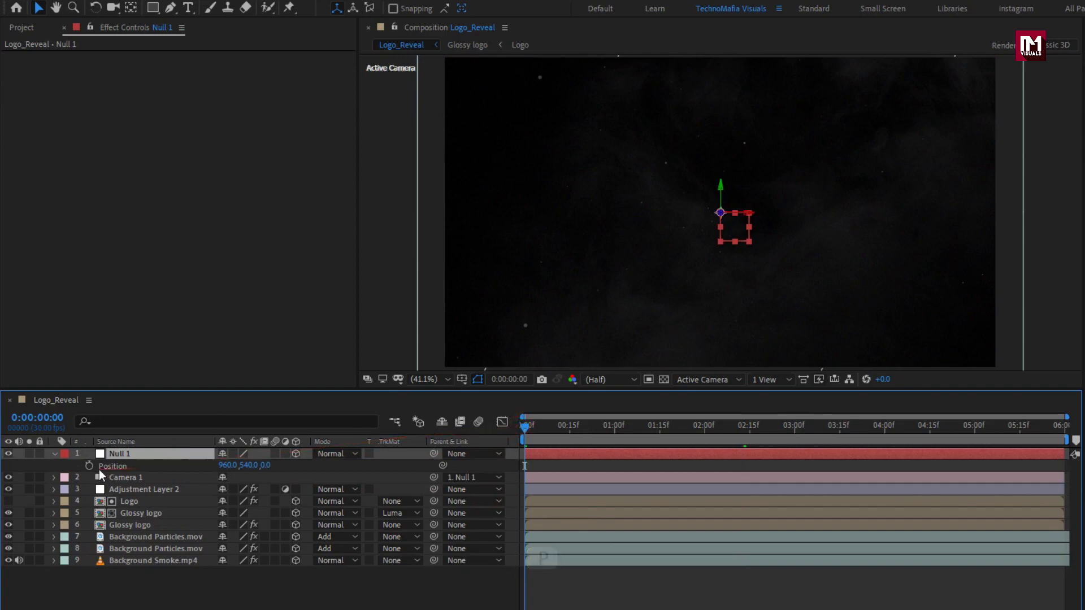
{"action": "left_click", "coordinate": [89, 465]}
{"action": "left_click_drag", "start_coordinate": [787, 430], "coordinate": [1063, 428]}
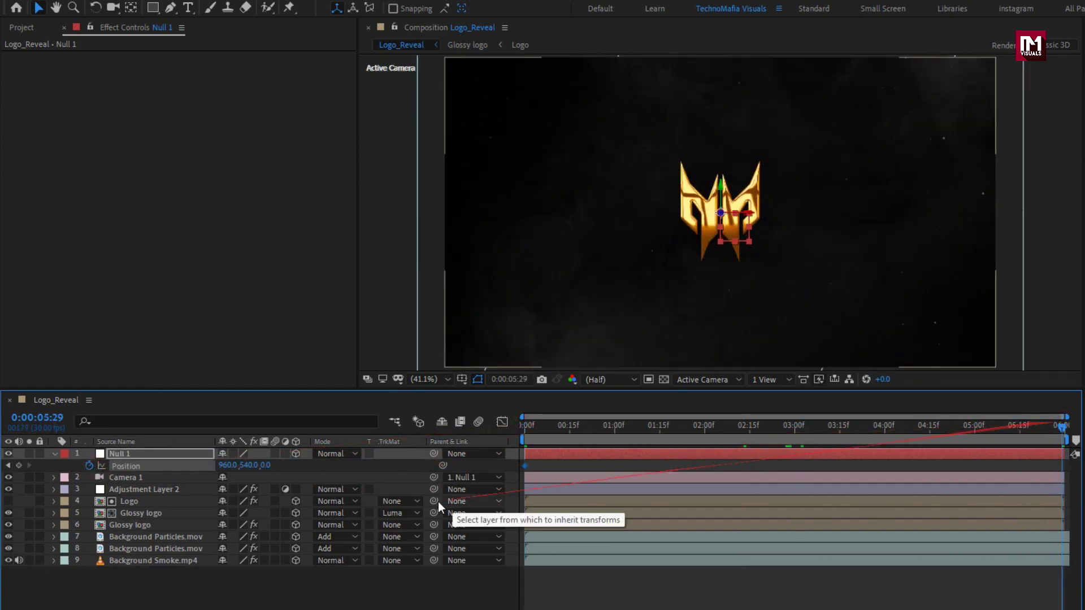
{"action": "left_click_drag", "start_coordinate": [267, 466], "coordinate": [418, 465]}
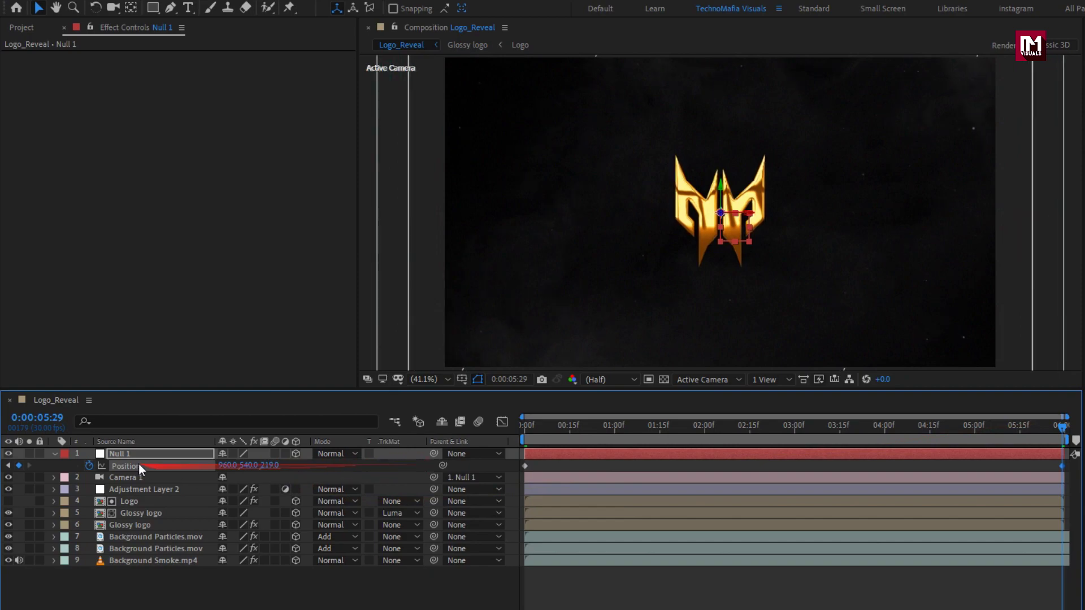
{"action": "left_click", "coordinate": [54, 455]}
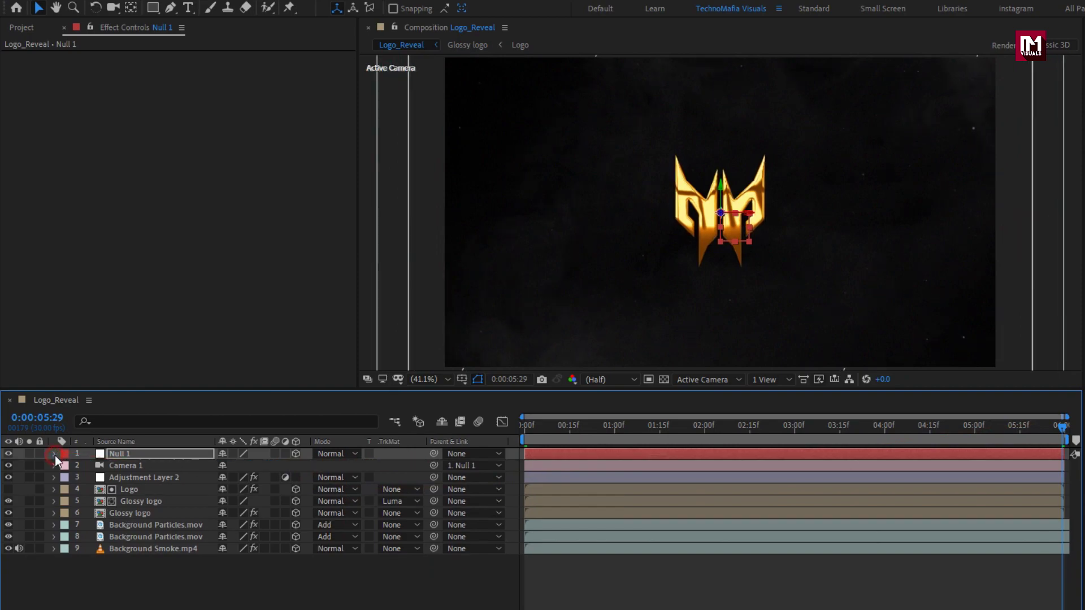
{"action": "left_click", "coordinate": [175, 596]}
Apply Easy Ease to all six CC Glass keyframes on the Logo layer and scrub to check.
{"action": "left_click", "coordinate": [143, 491]}
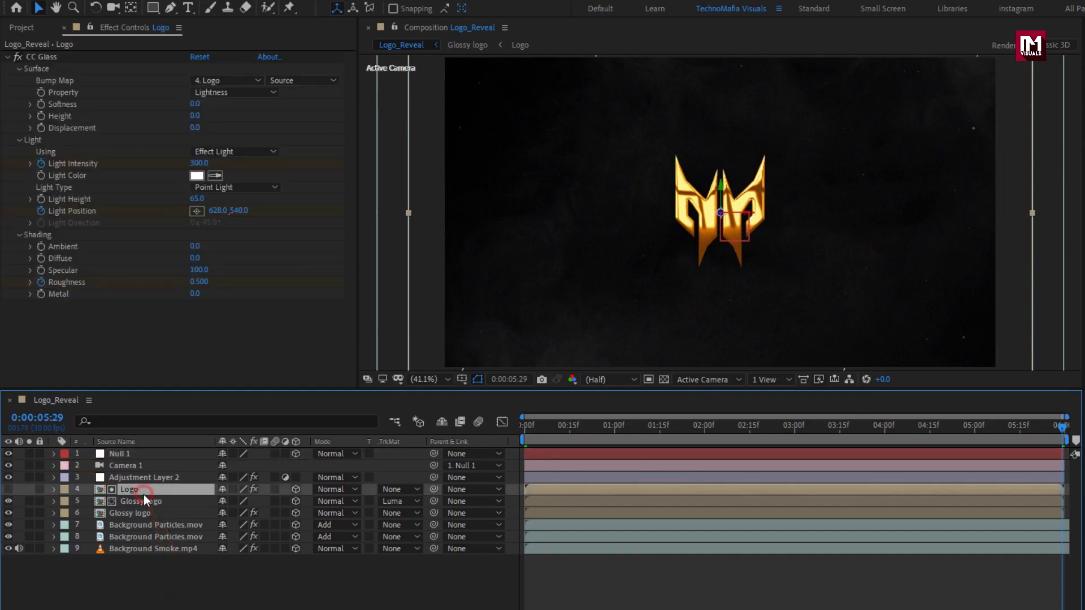
{"action": "key", "text": "u"}
{"action": "mouse_move", "coordinate": [817, 502]}
{"action": "left_mouse_down"}
{"action": "mouse_move", "coordinate": [514, 560]}
{"action": "mouse_move", "coordinate": [525, 539]}
{"action": "left_mouse_up"}
{"action": "right_click", "coordinate": [525, 538]}
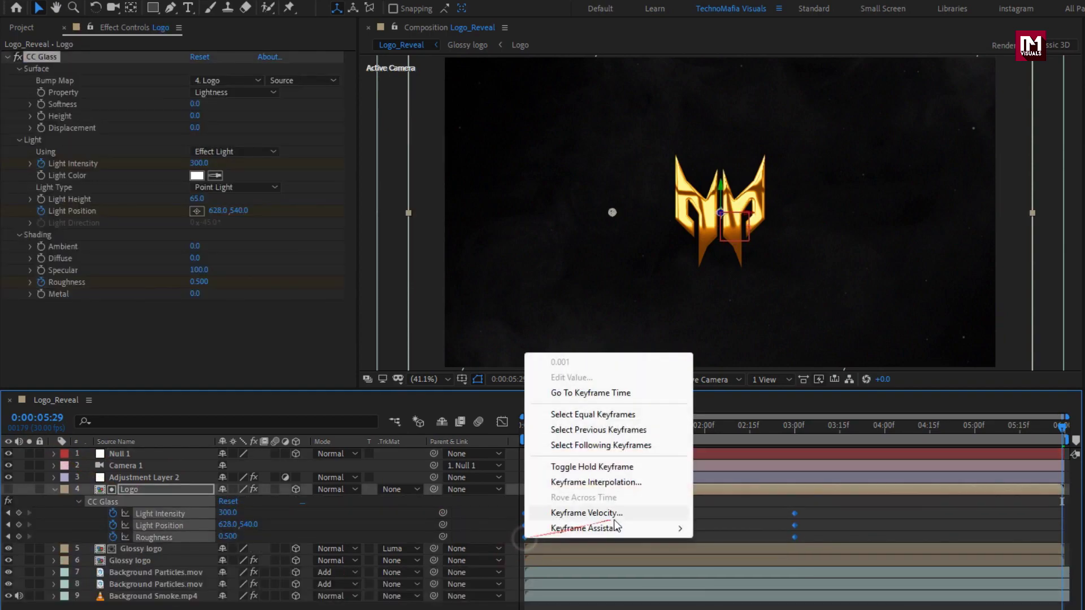
{"action": "mouse_move", "coordinate": [628, 528]}
{"action": "left_click", "coordinate": [733, 572]}
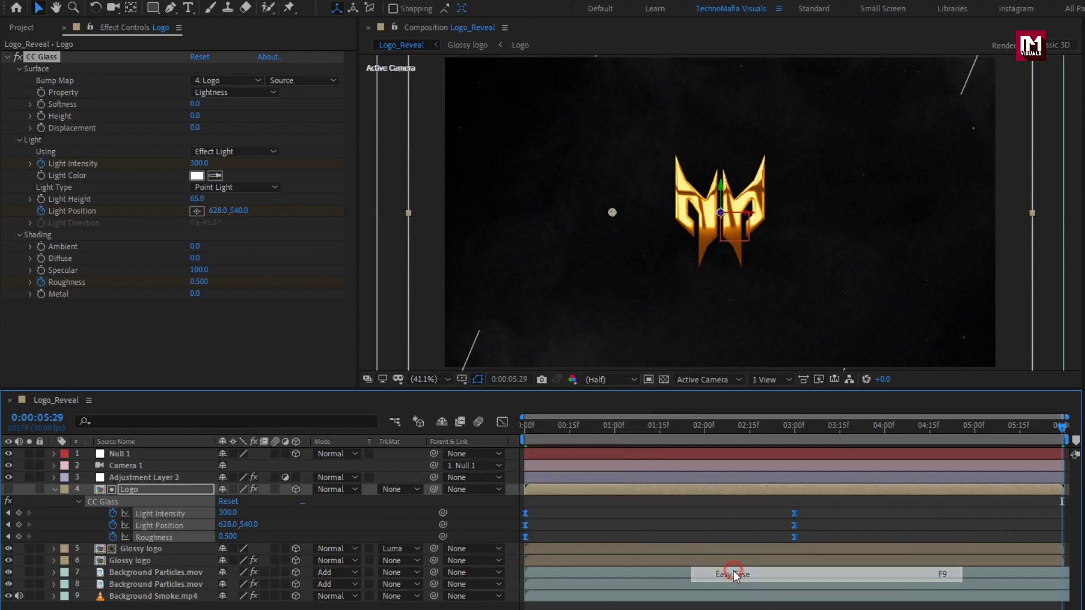
{"action": "left_click", "coordinate": [552, 427]}
{"action": "left_click_drag", "start_coordinate": [553, 426], "coordinate": [582, 425]}
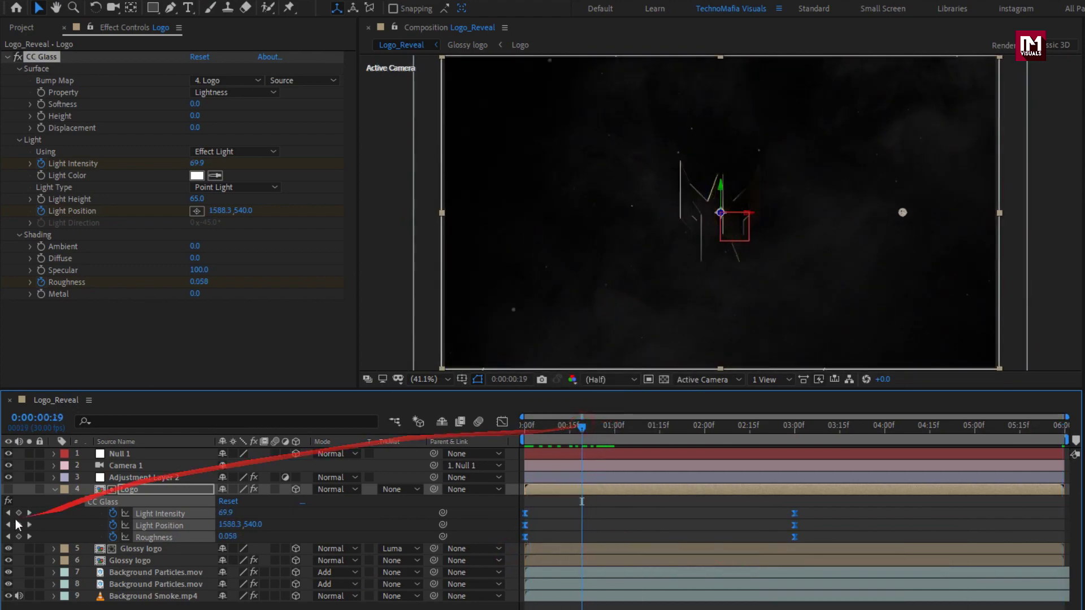
{"action": "left_click", "coordinate": [56, 490]}
Create a new black solid layer in Logo_Reveal.
{"action": "right_click", "coordinate": [164, 571]}
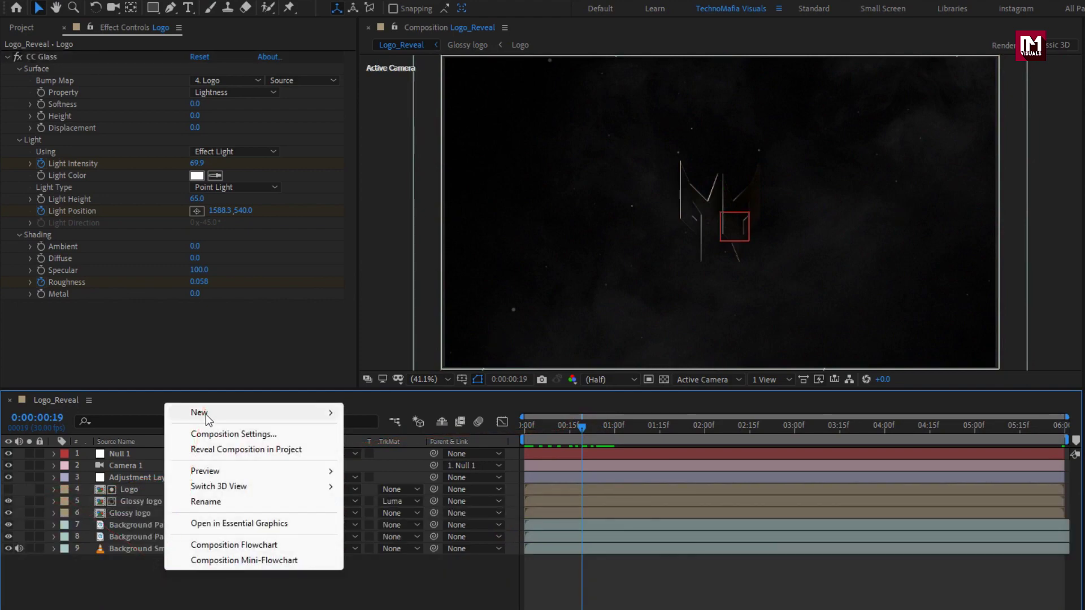
{"action": "mouse_move", "coordinate": [206, 413]}
{"action": "left_click", "coordinate": [398, 447]}
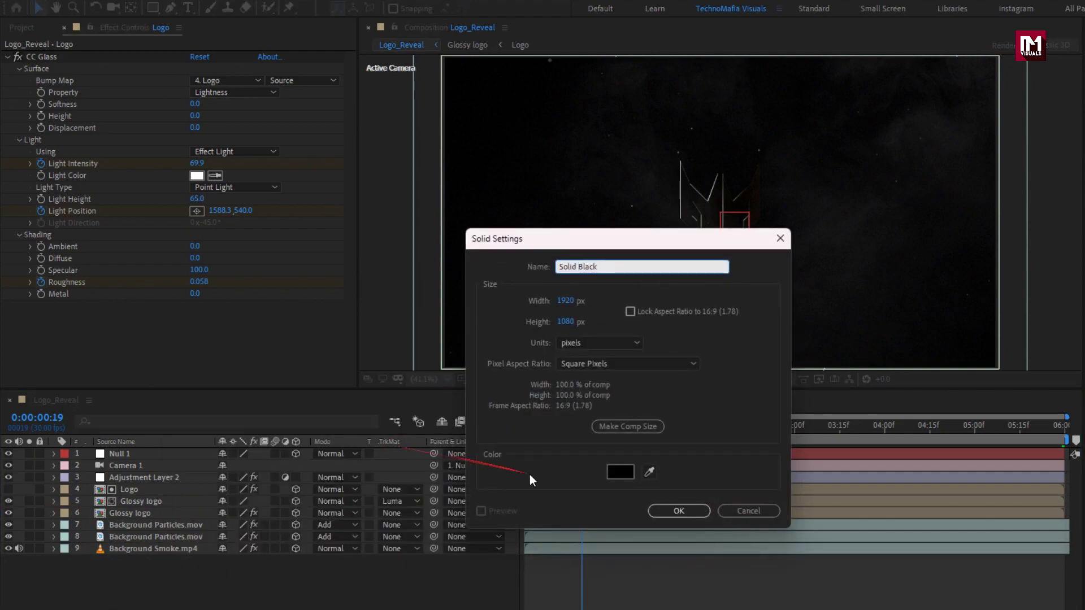
{"action": "left_click", "coordinate": [677, 511]}
Keyframe the solid's Opacity at 100% at 0:00, 0% at 1:00, and 100% at the end.
{"action": "key", "text": "t"}
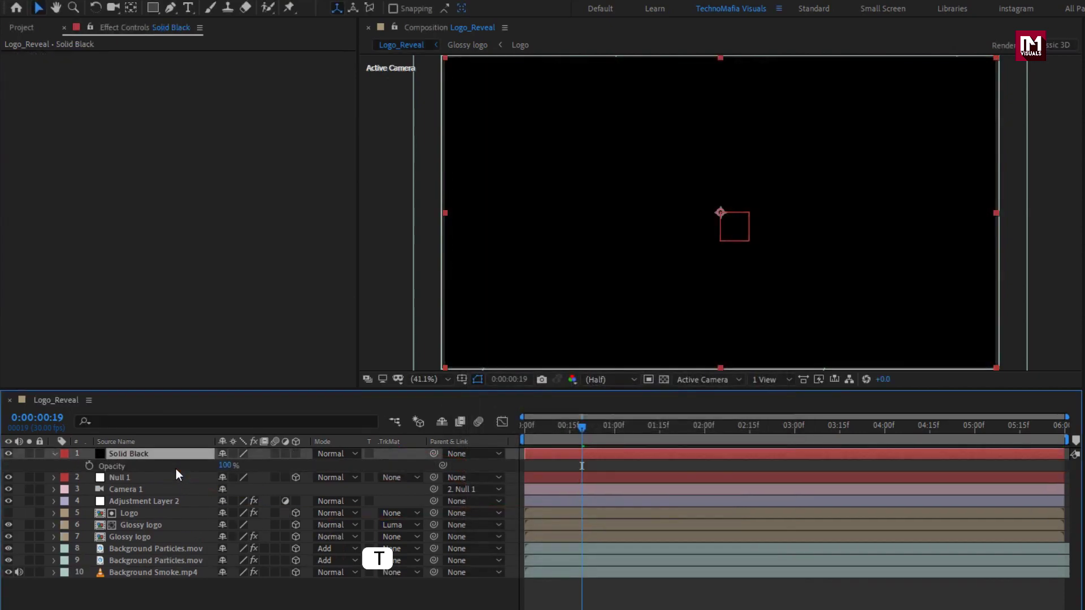
{"action": "left_click_drag", "start_coordinate": [589, 429], "coordinate": [520, 429]}
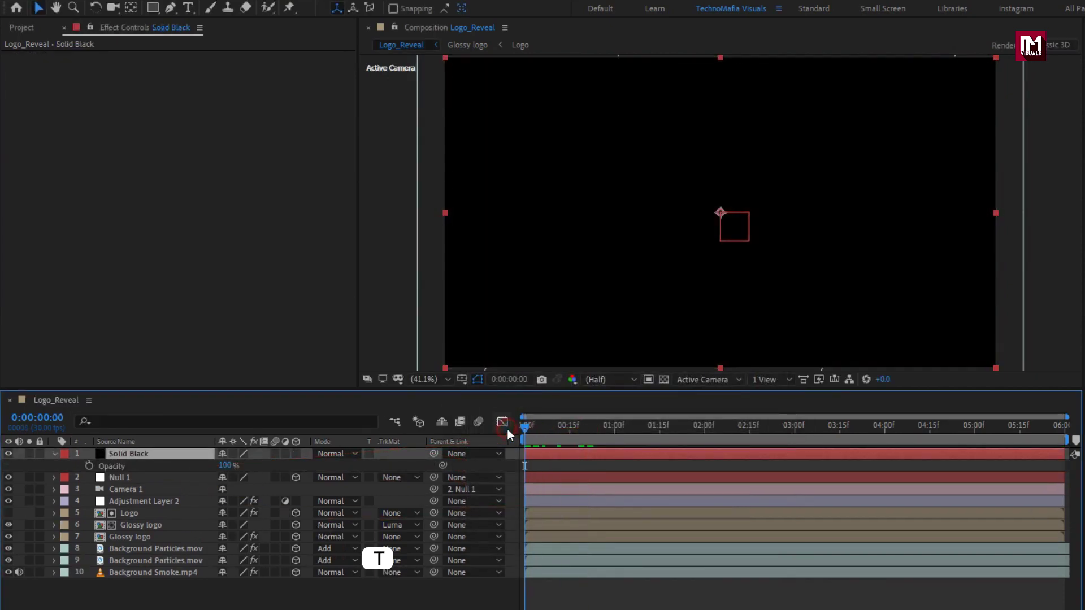
{"action": "left_click", "coordinate": [90, 466]}
{"action": "left_click_drag", "start_coordinate": [565, 430], "coordinate": [617, 428]}
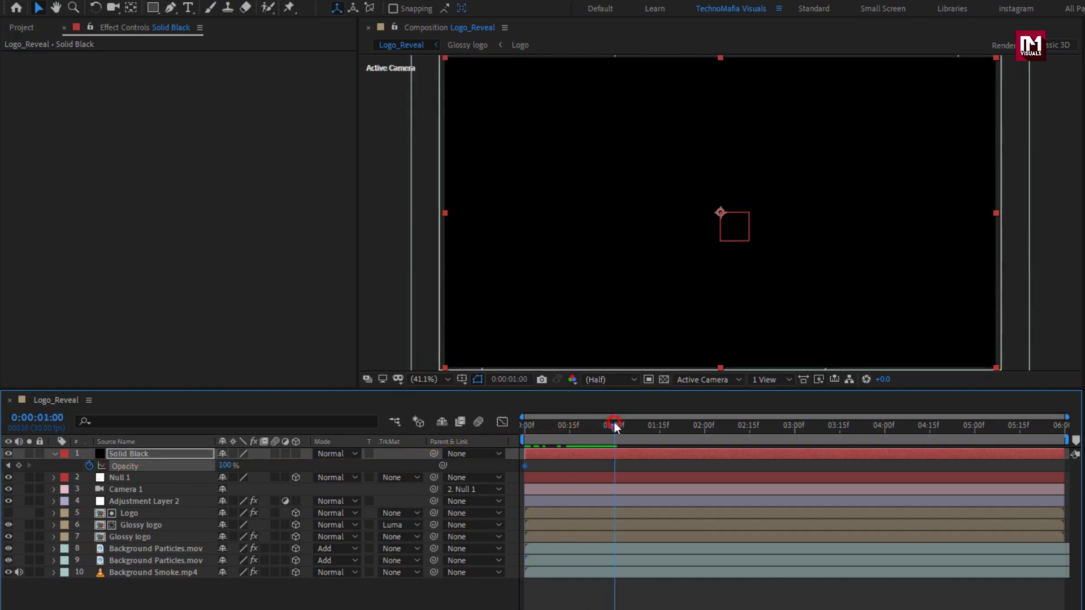
{"action": "left_click_drag", "start_coordinate": [223, 466], "coordinate": [55, 465]}
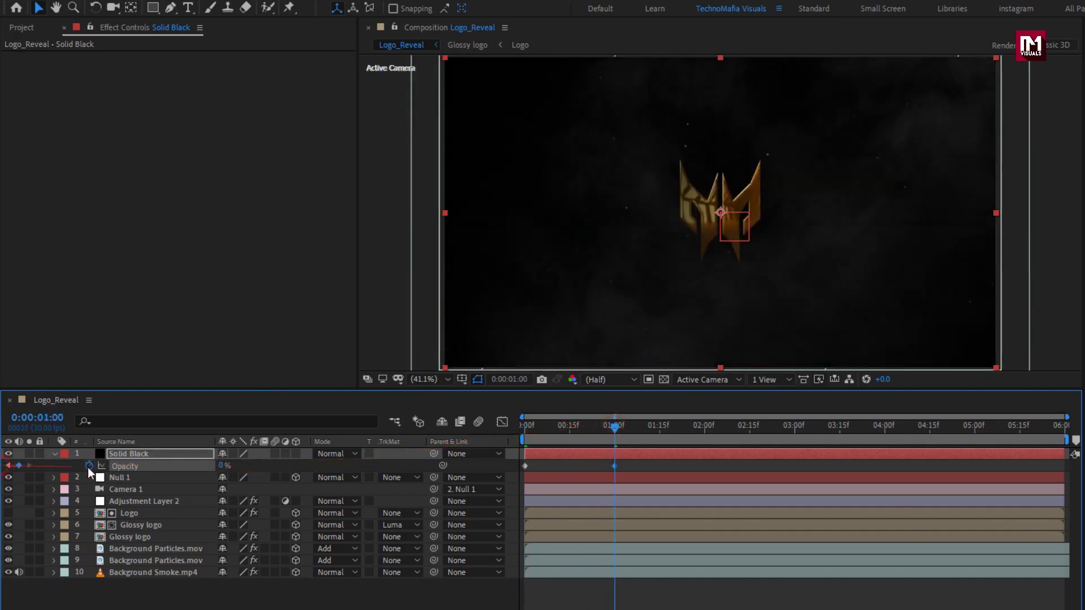
{"action": "left_click_drag", "start_coordinate": [791, 430], "coordinate": [1064, 428]}
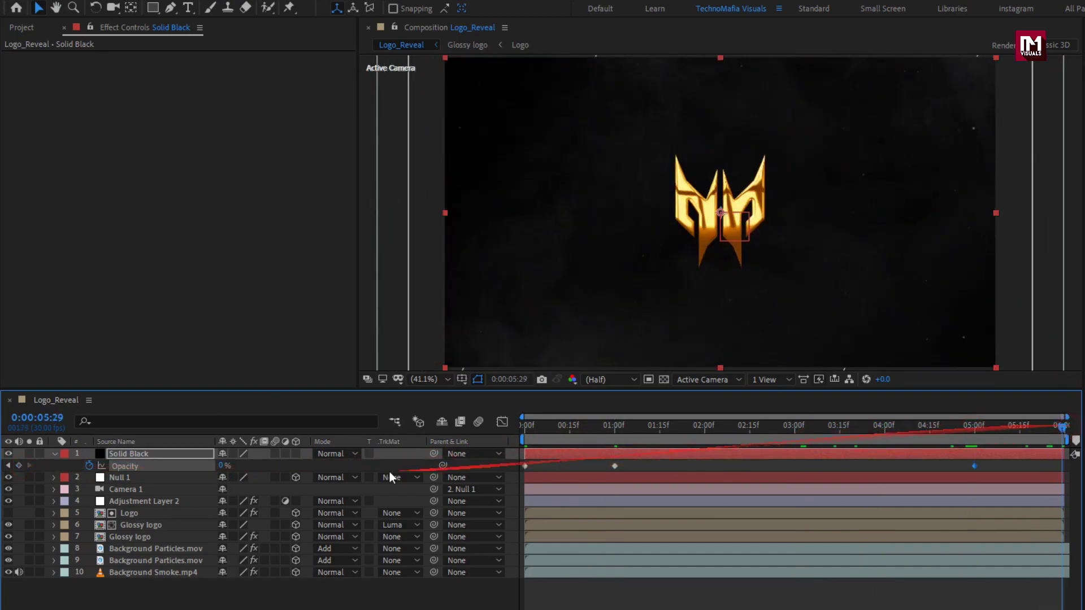
{"action": "left_click_drag", "start_coordinate": [223, 467], "coordinate": [339, 459]}
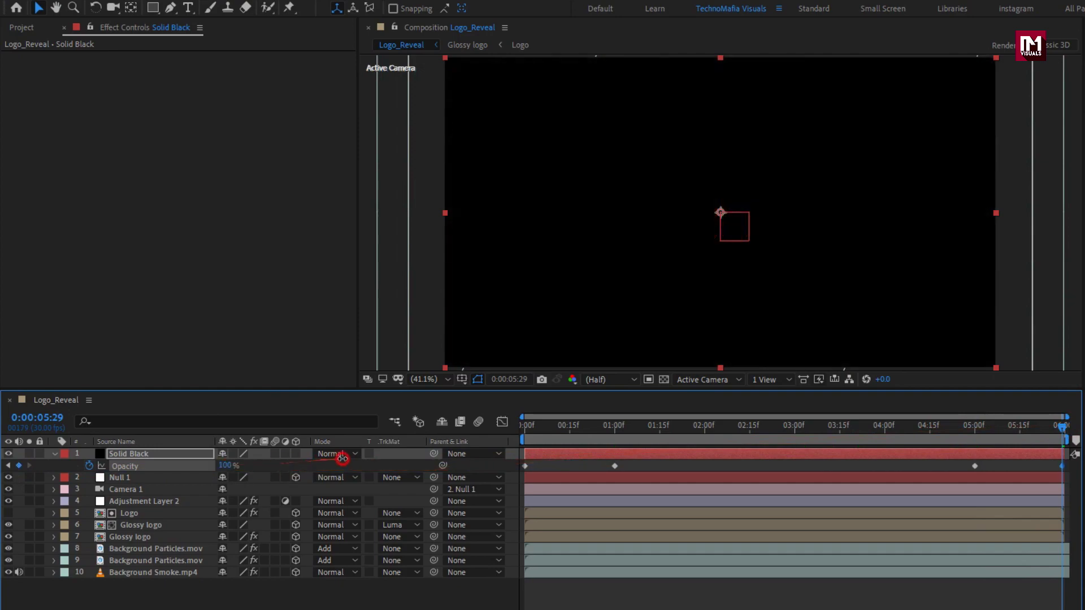
{"action": "left_click_drag", "start_coordinate": [526, 425], "coordinate": [633, 427]}
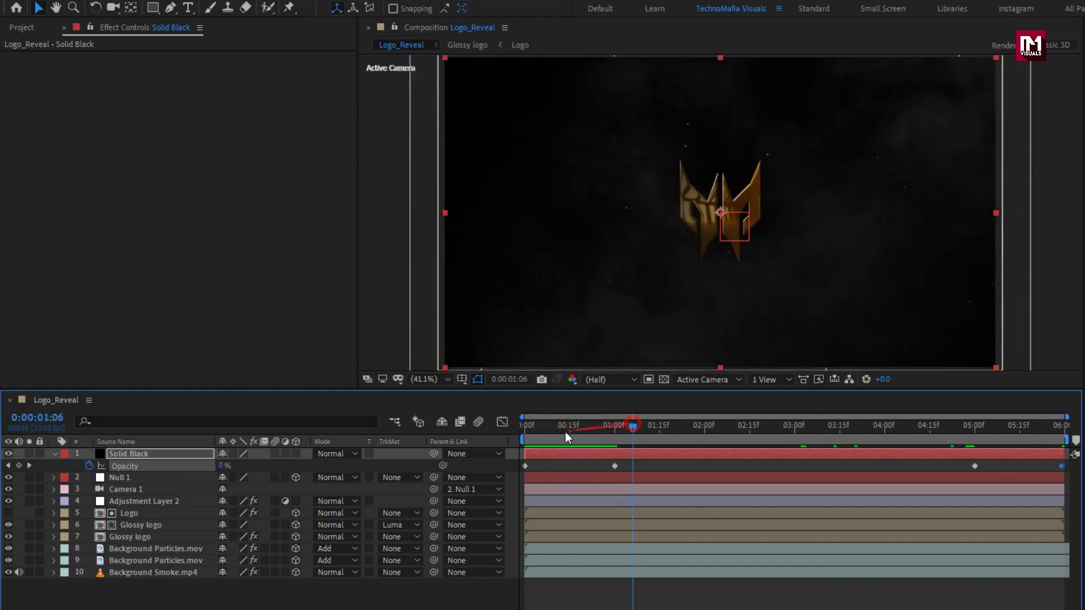
{"action": "left_click", "coordinate": [54, 454]}
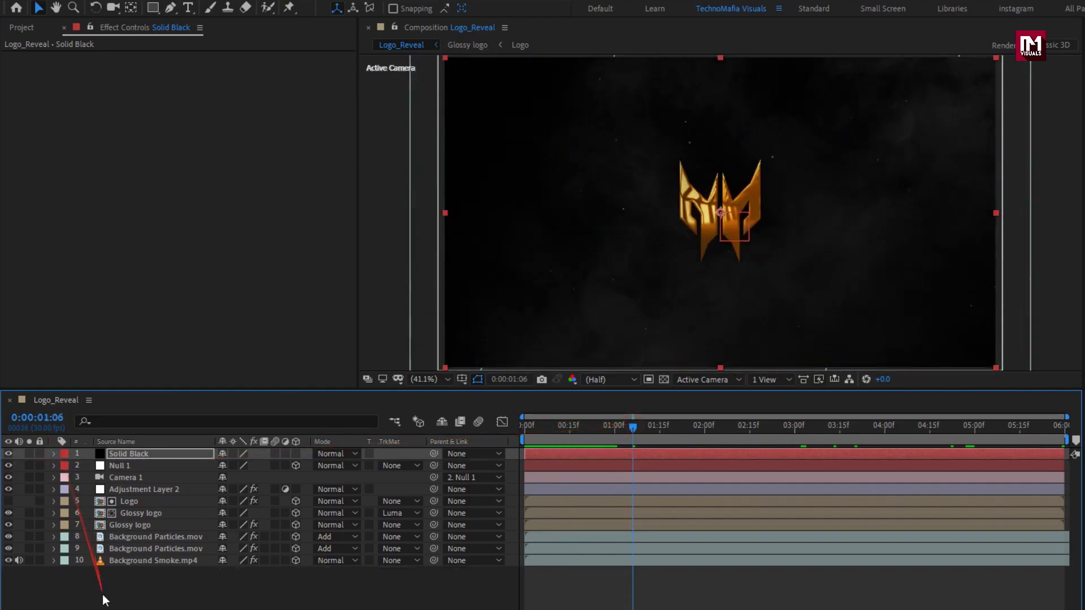
Create a new black solid layer named Frame.
{"action": "right_click", "coordinate": [146, 598]}
{"action": "mouse_move", "coordinate": [284, 443]}
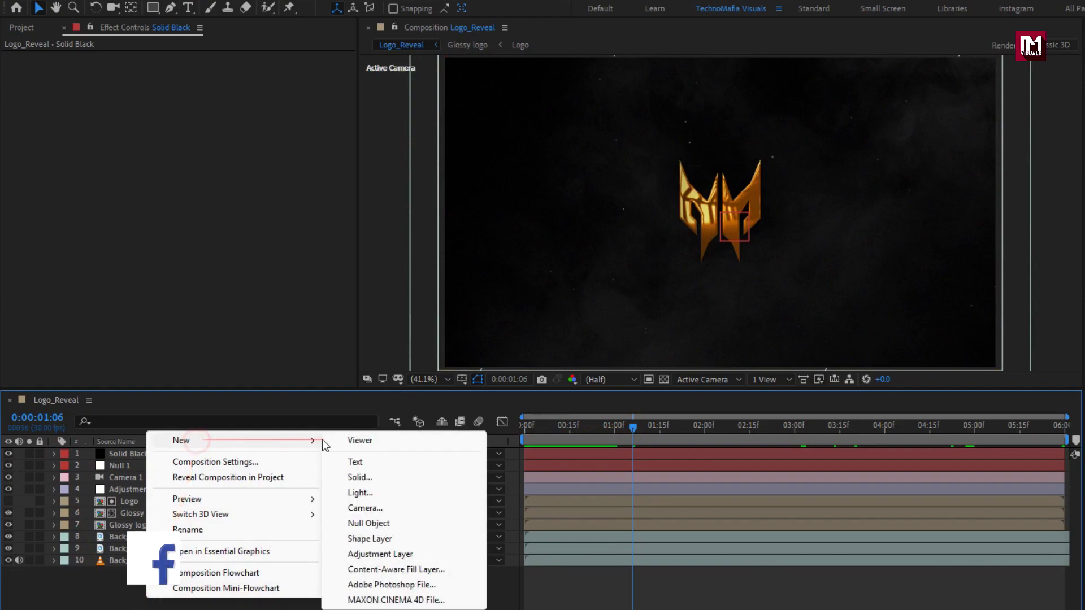
{"action": "left_click", "coordinate": [371, 477]}
{"action": "type", "text": "Frame"}
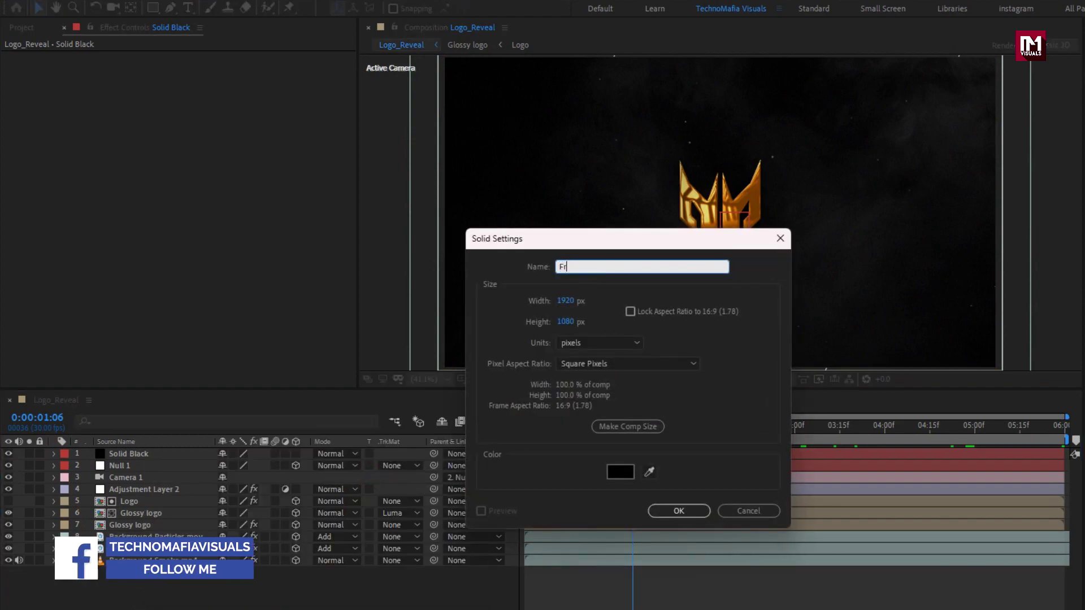
{"action": "left_click", "coordinate": [673, 510]}
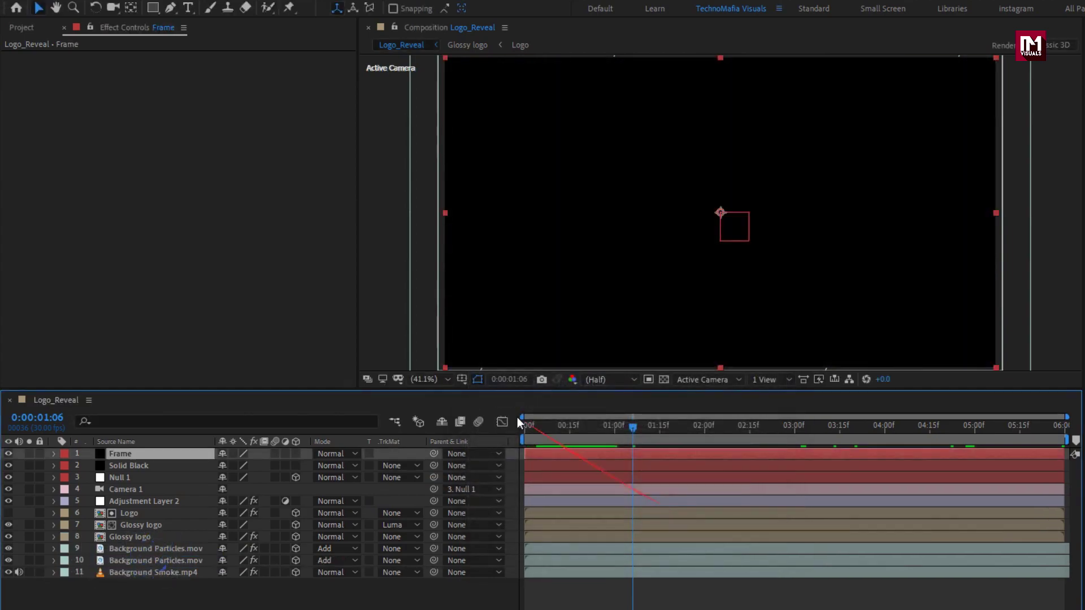
Give Frame a rectangle mask shaped Top 10% / Bottom 90% in percent of source.
{"action": "double_click", "coordinate": [153, 8]}
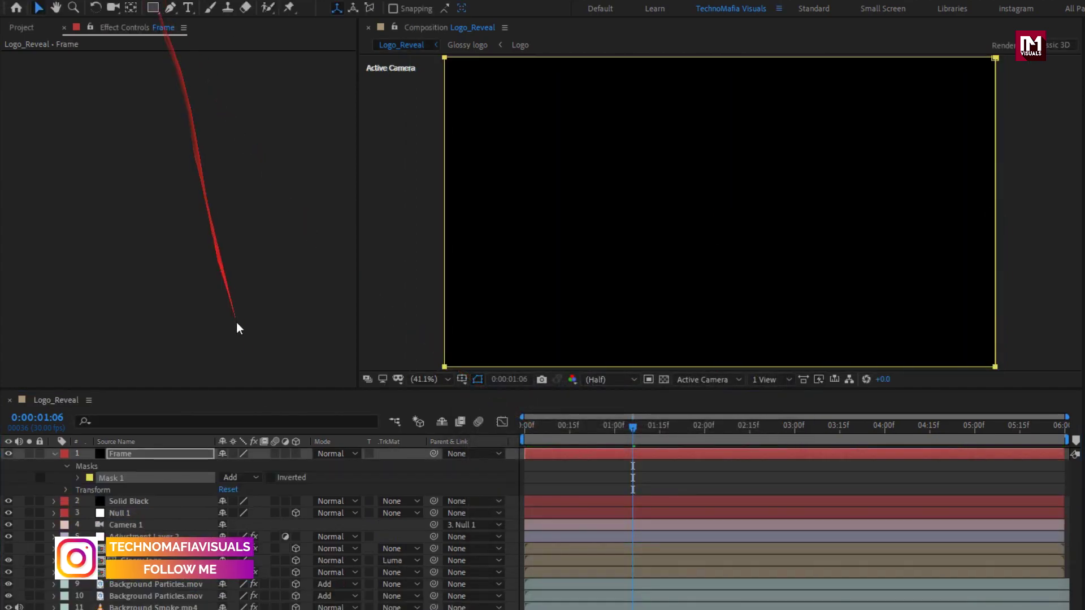
{"action": "left_click", "coordinate": [75, 478]}
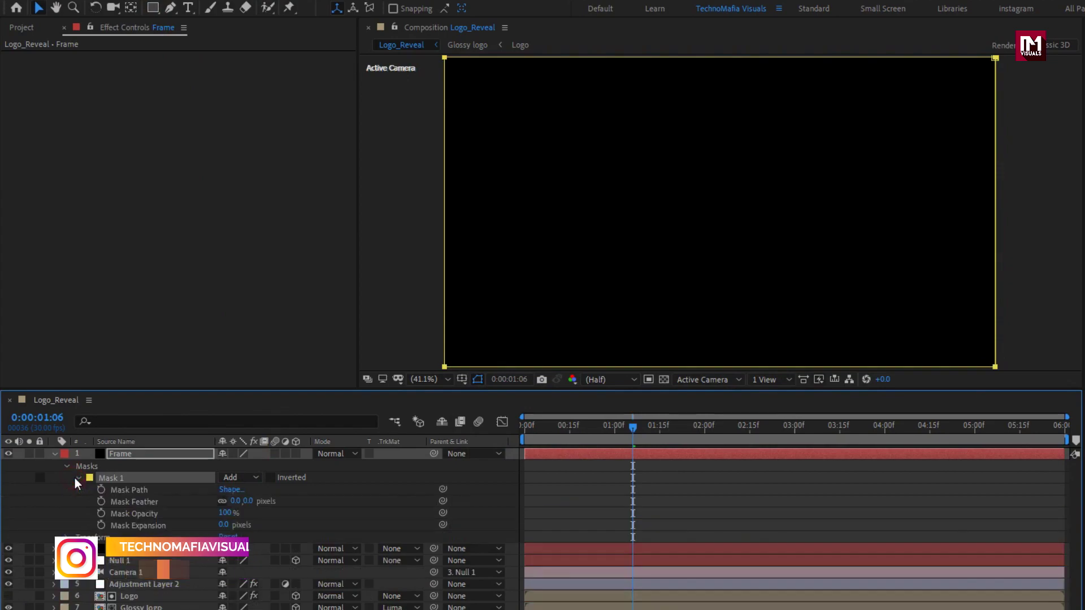
{"action": "left_click", "coordinate": [231, 490]}
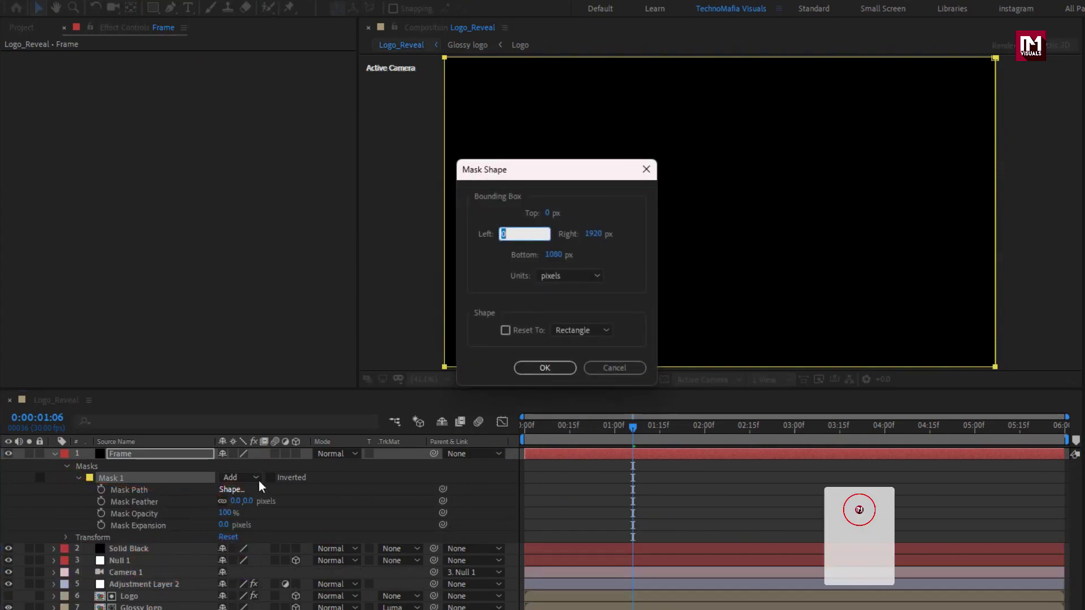
{"action": "left_click", "coordinate": [568, 275]}
{"action": "left_click", "coordinate": [568, 331]}
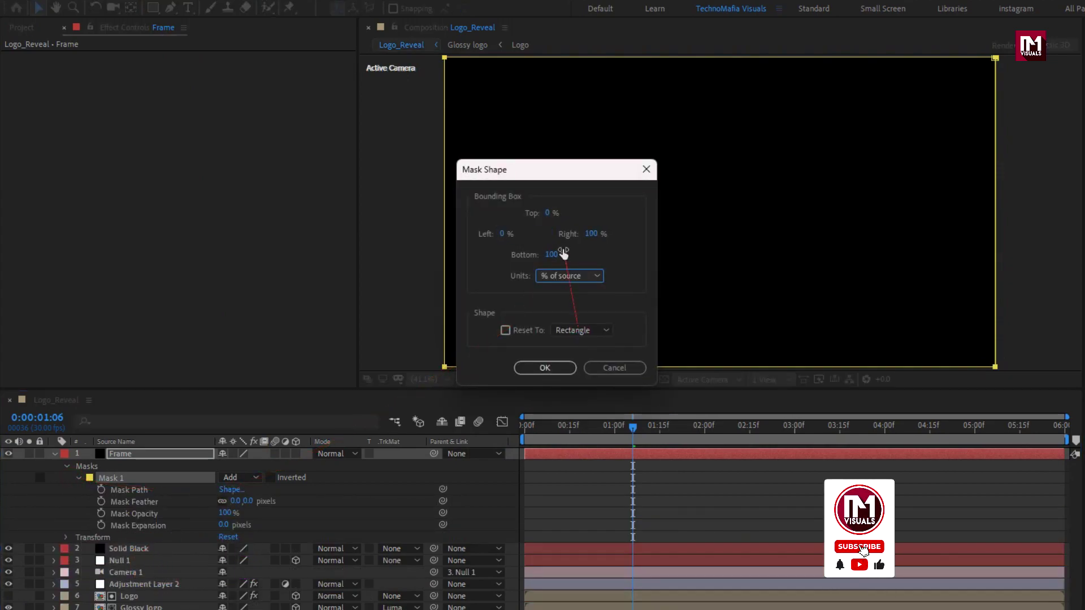
{"action": "left_click", "coordinate": [549, 213]}
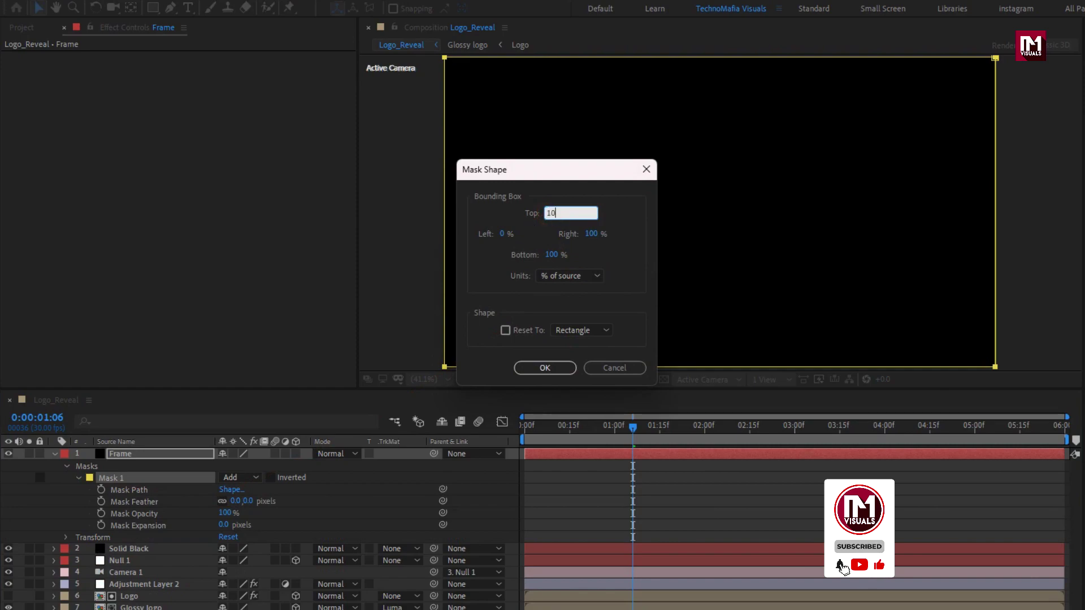
{"action": "left_click", "coordinate": [550, 255]}
{"action": "type", "text": "90"}
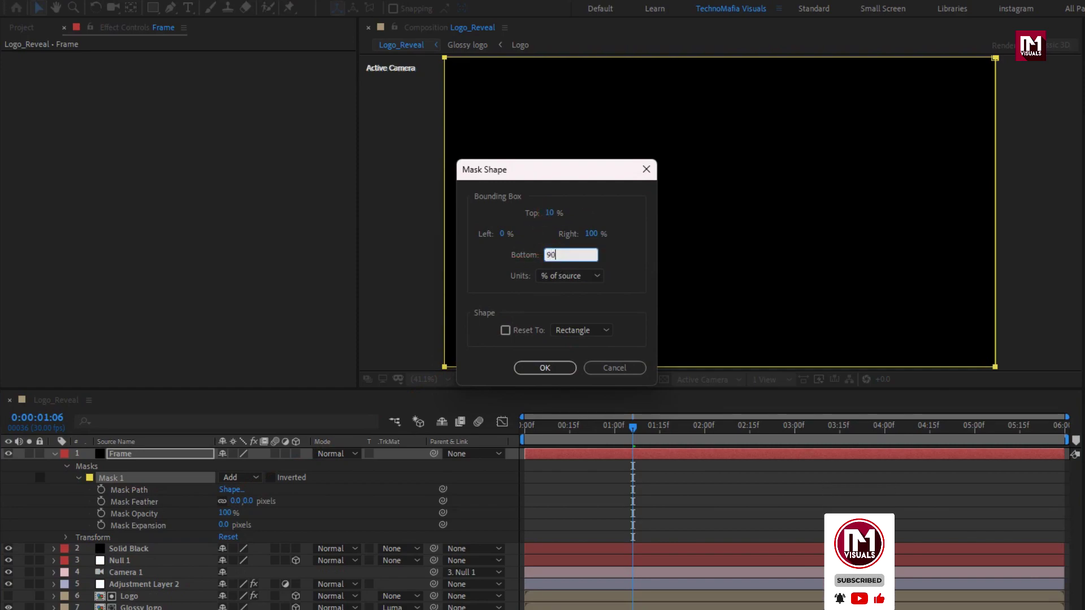
{"action": "left_click", "coordinate": [553, 369]}
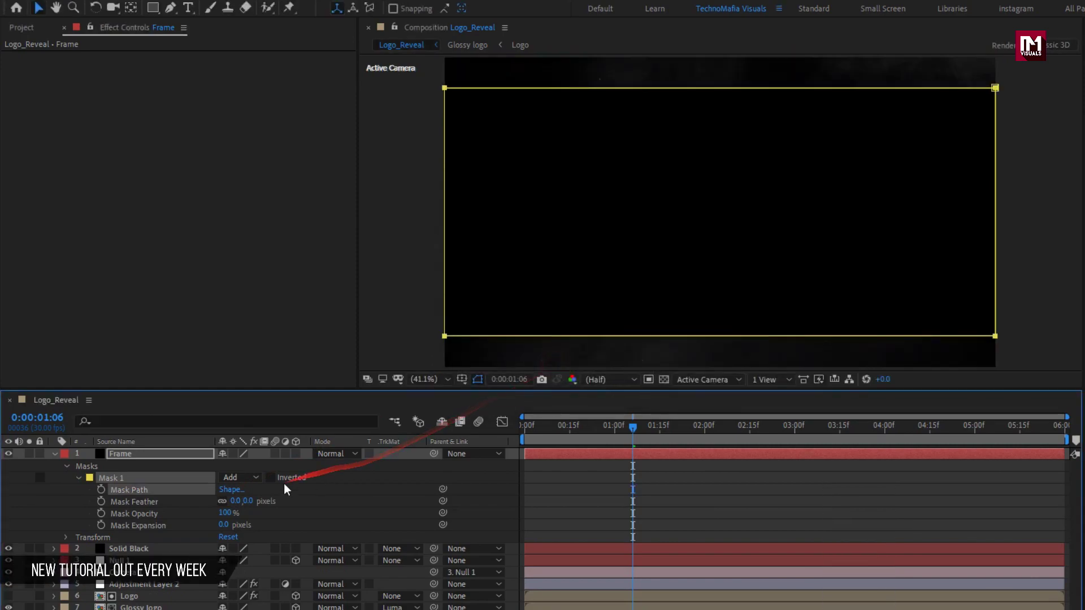
Invert the mask to leave only letterbox bars, then preview from the start.
{"action": "left_click", "coordinate": [272, 478]}
{"action": "left_click", "coordinate": [54, 454]}
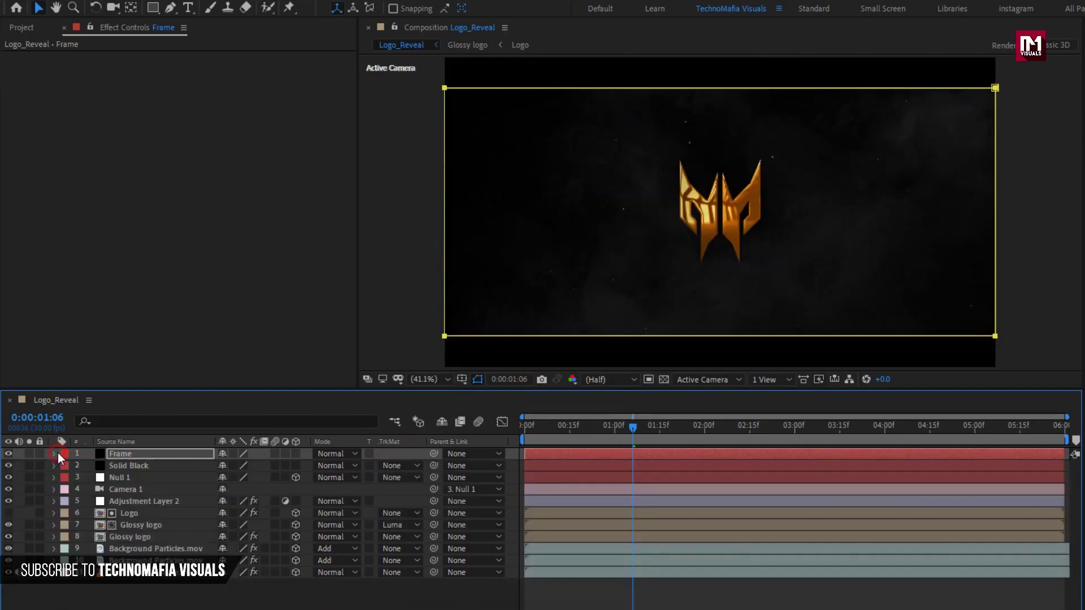
{"action": "left_click", "coordinate": [524, 426]}
{"action": "key", "text": "space"}
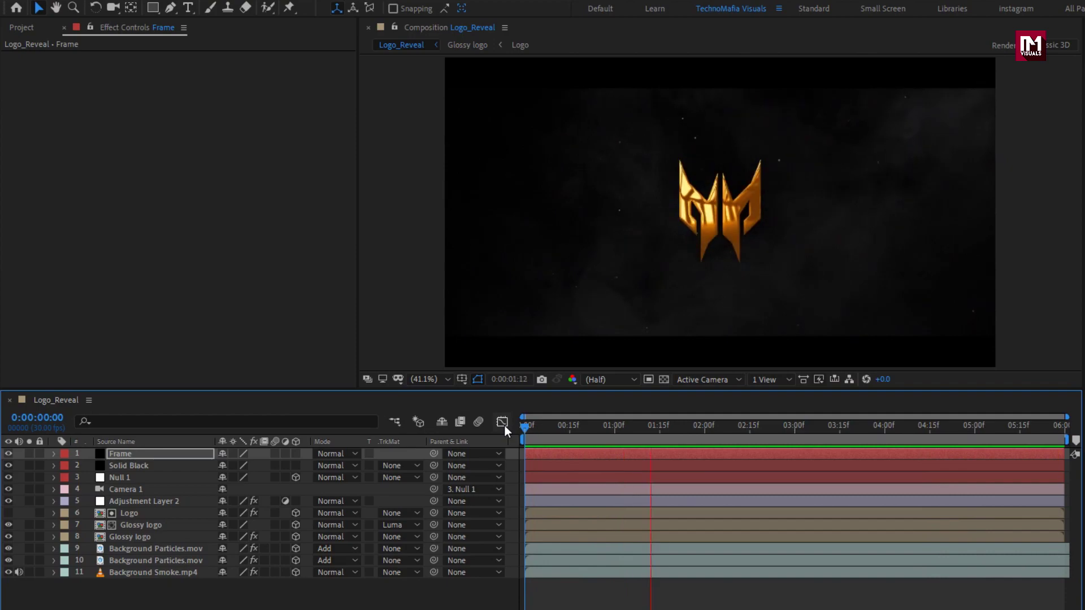